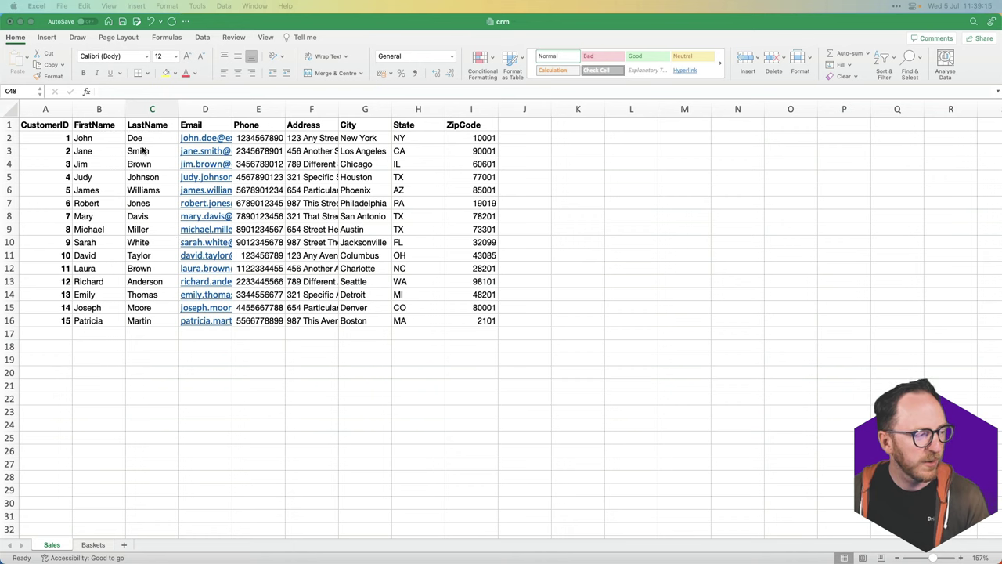
Step: Examine the basket ID, customer ID and description columns on the Baskets sheet
{"action": "left_click", "coordinate": [94, 545]}
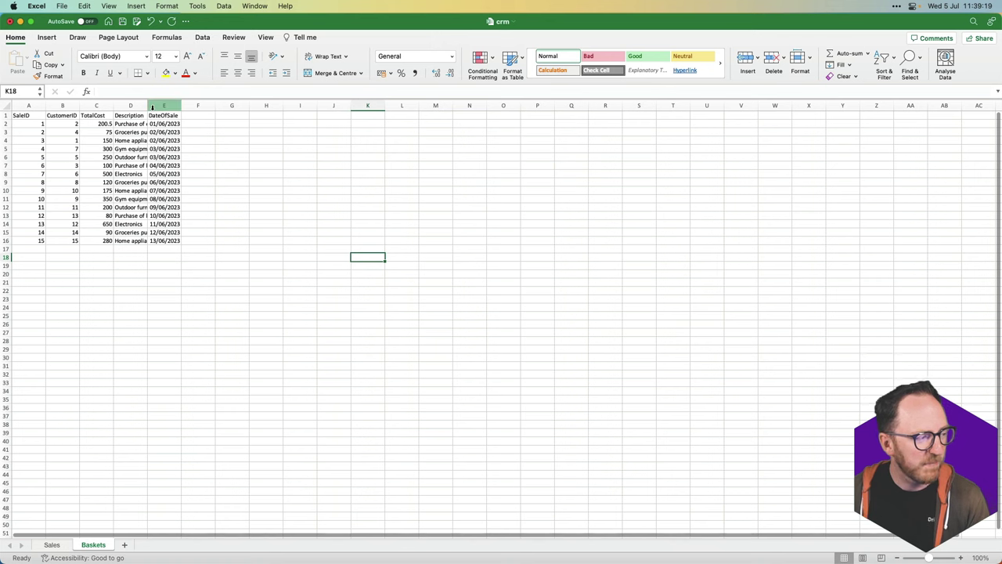
{"action": "left_click_drag", "start_coordinate": [152, 106], "coordinate": [180, 107]}
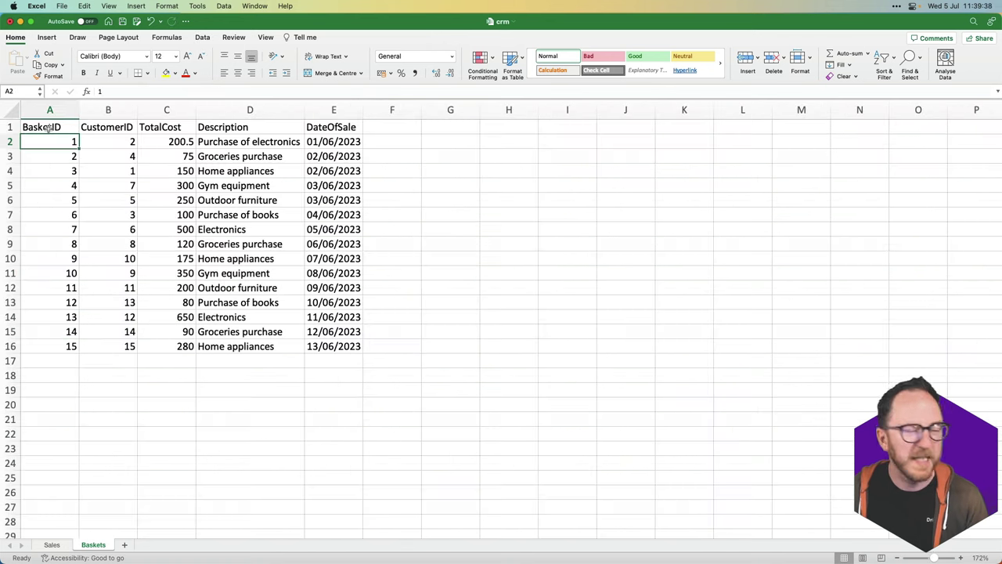
{"action": "left_click_drag", "start_coordinate": [49, 128], "coordinate": [42, 317]}
{"action": "left_click_drag", "start_coordinate": [104, 128], "coordinate": [99, 345]}
{"action": "left_click", "coordinate": [202, 271]}
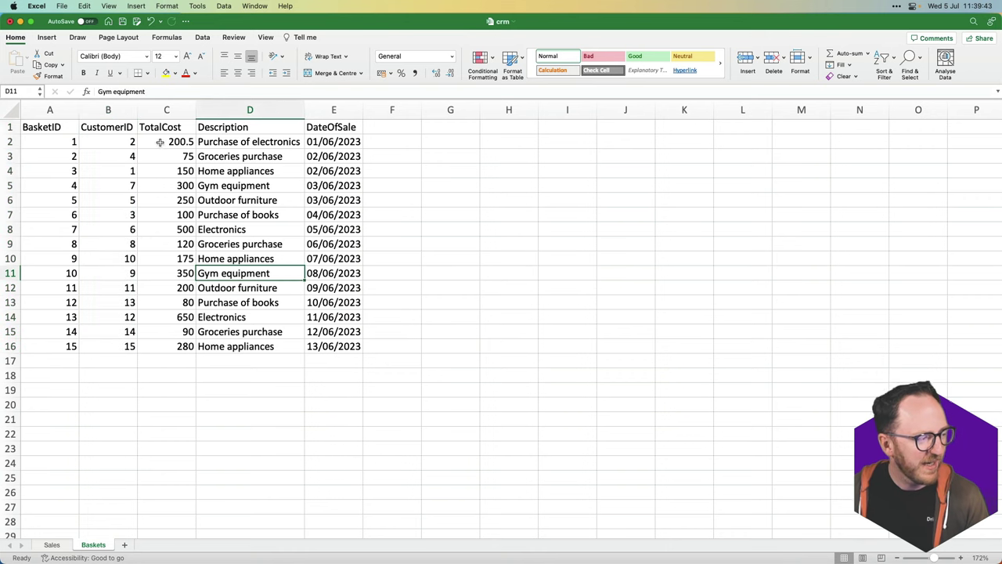
{"action": "left_click", "coordinate": [271, 129]}
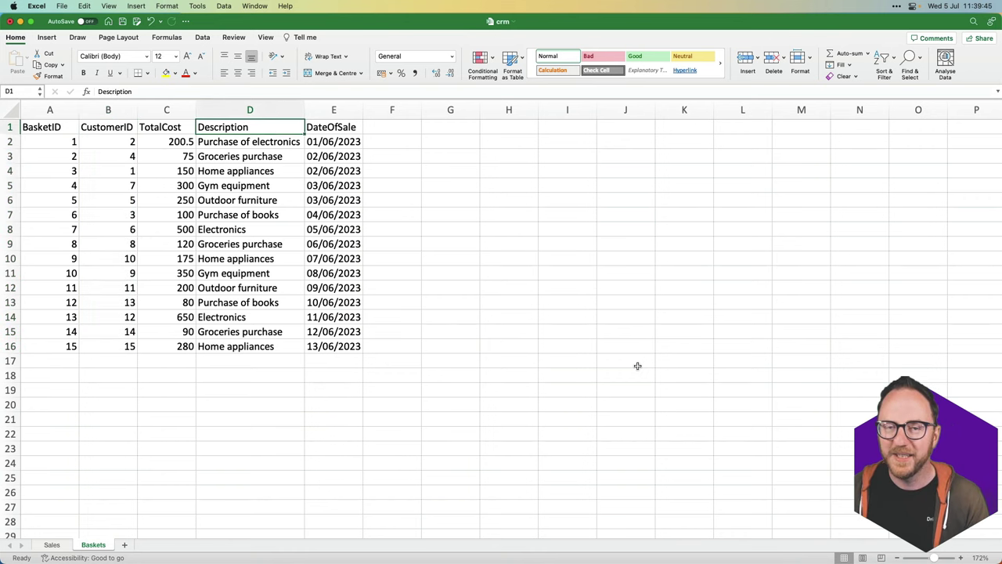
Step: Save the Sales sheet to the Desktop as sales in CSV UTF-8 (Comma-delimited) format
{"action": "left_click", "coordinate": [60, 544]}
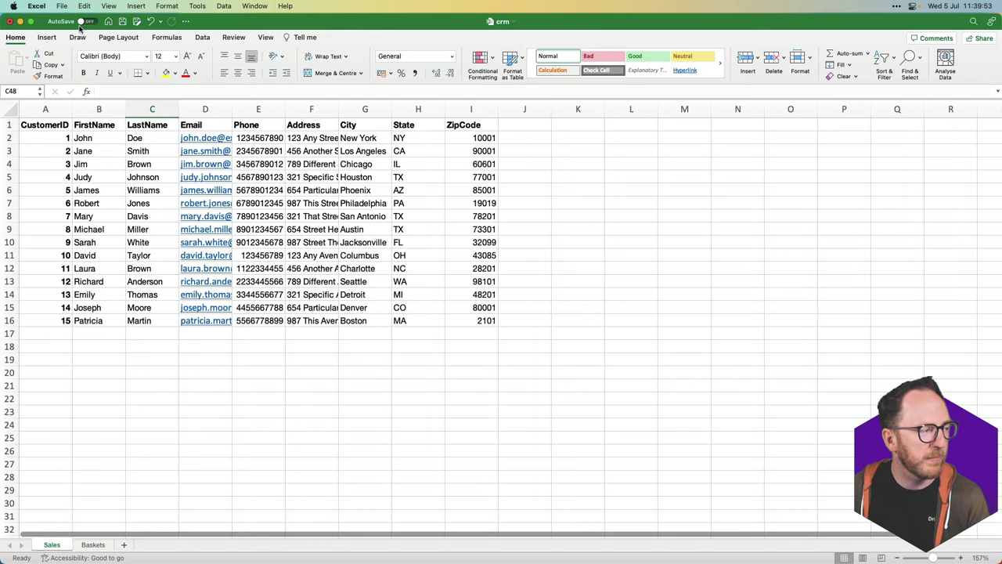
{"action": "left_click", "coordinate": [61, 5]}
{"action": "left_click", "coordinate": [773, 272]}
{"action": "key", "text": "super+s"}
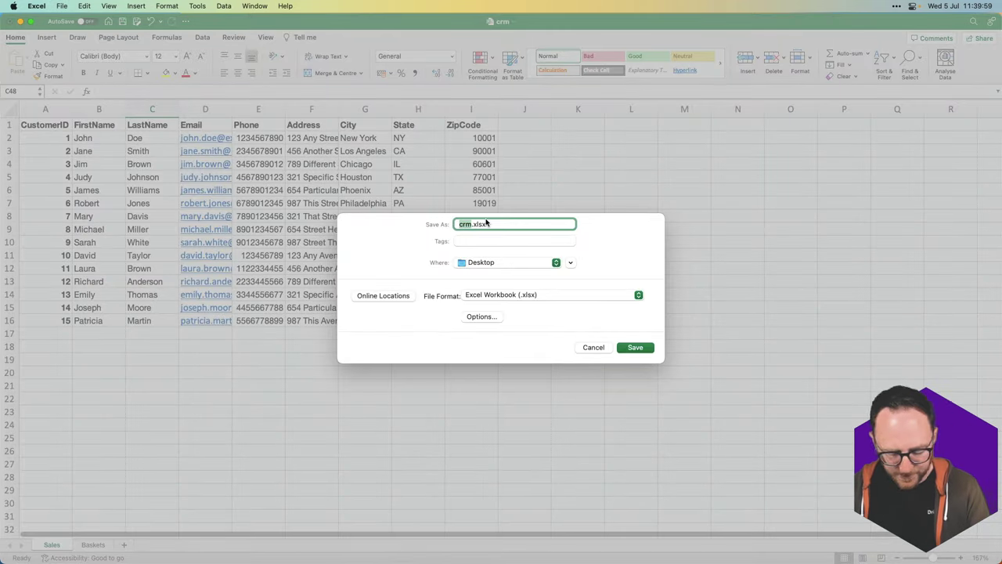
{"action": "type", "text": "sales"}
{"action": "left_click", "coordinate": [548, 295]}
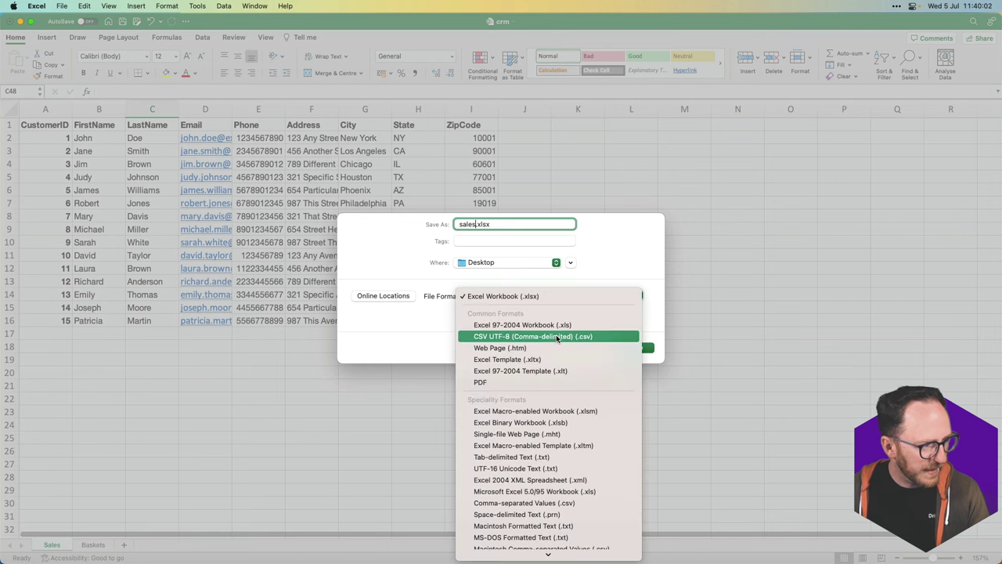
{"action": "left_click", "coordinate": [557, 336]}
{"action": "left_click", "coordinate": [637, 346]}
{"action": "key", "text": "Return"}
Step: Save the Baskets sheet to the Desktop as a CSV UTF-8 file named baskets
{"action": "left_click", "coordinate": [88, 544]}
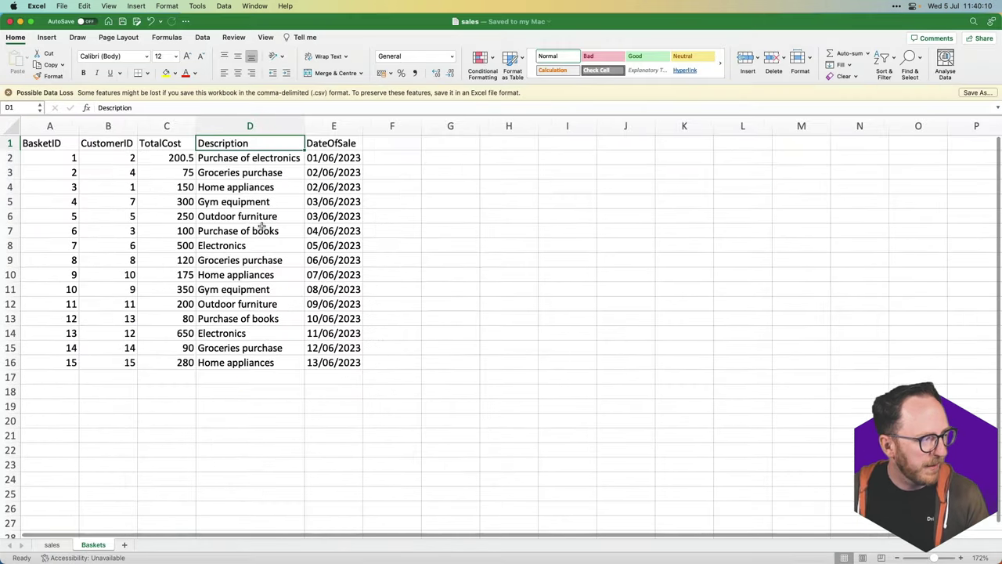
{"action": "left_click", "coordinate": [47, 37]}
{"action": "left_click", "coordinate": [122, 21]}
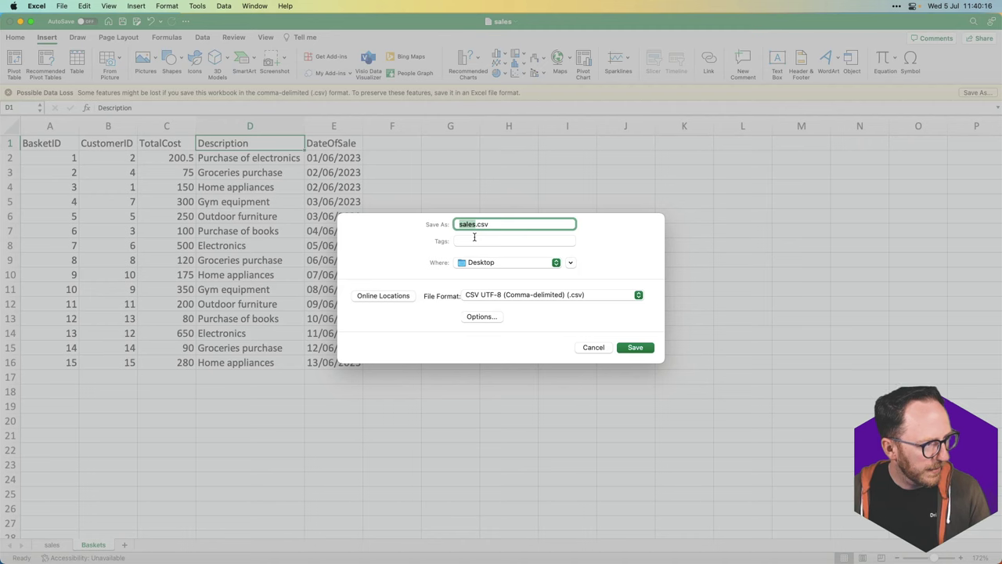
{"action": "type", "text": "baskets"}
{"action": "key", "text": "Return"}
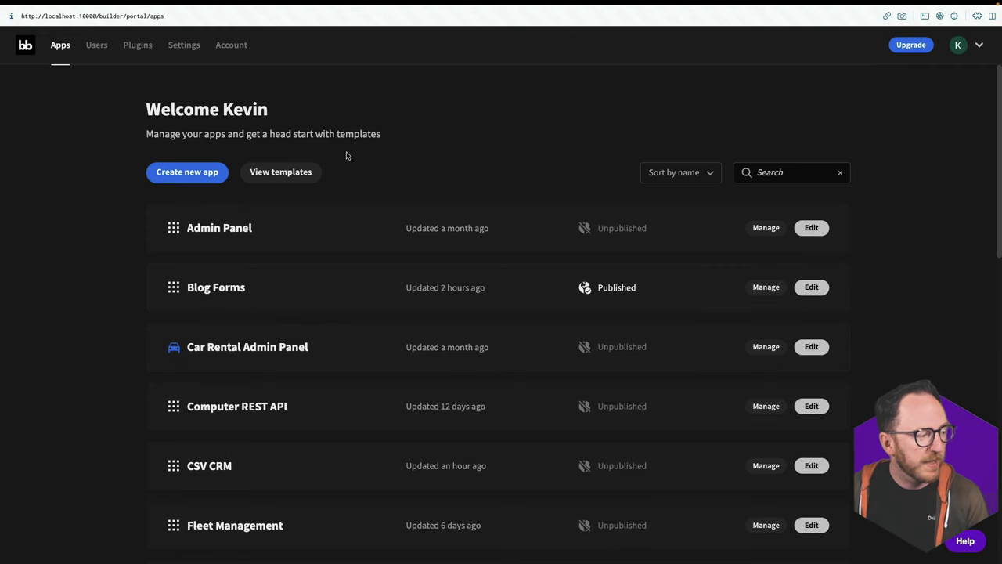
Step: In Budibase, create a new app from scratch named CSV Sales, without sample data
{"action": "left_click", "coordinate": [205, 173]}
{"action": "left_click", "coordinate": [803, 147]}
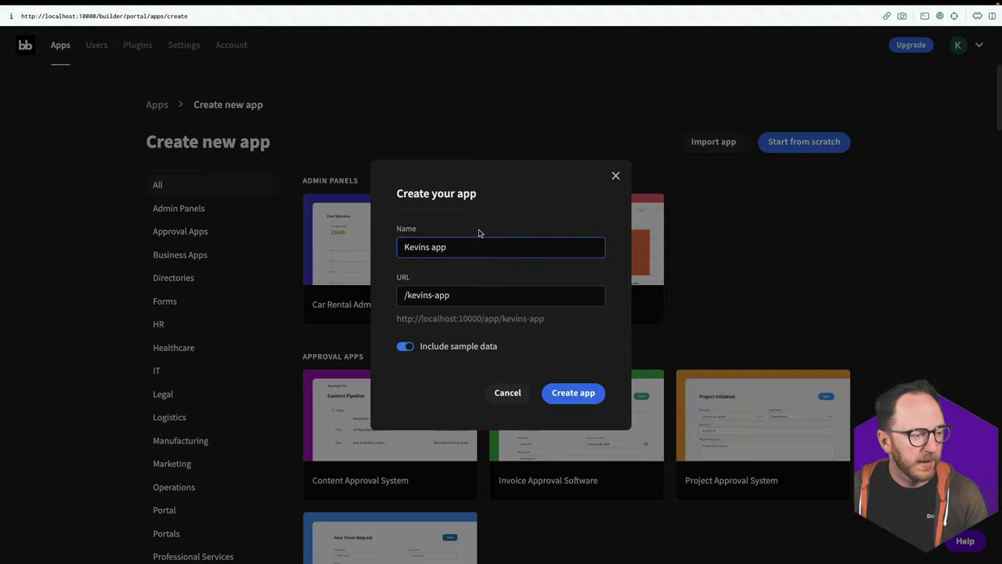
{"action": "triple_click", "coordinate": [479, 239]}
{"action": "type", "text": "CSV Sales"}
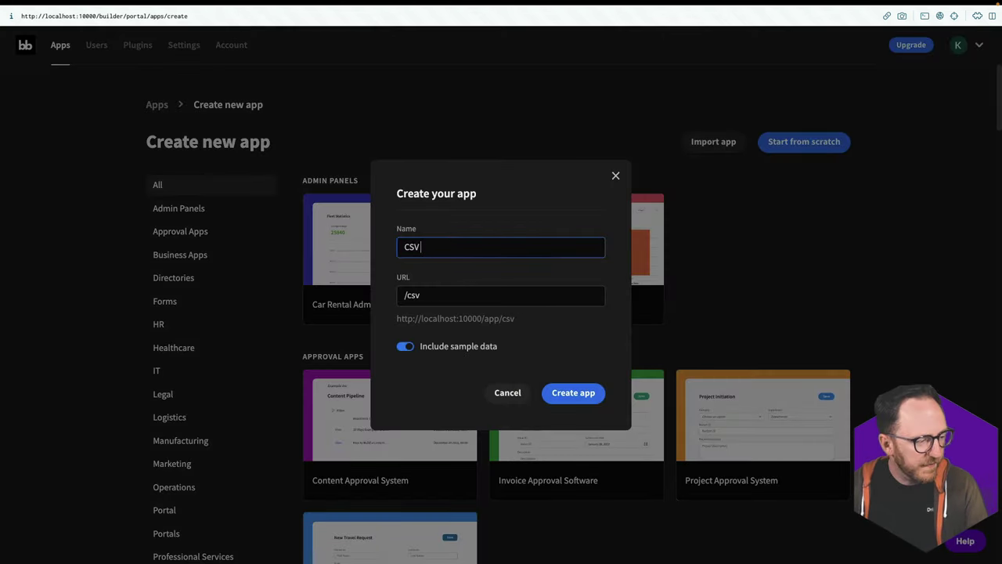
{"action": "left_click", "coordinate": [404, 347]}
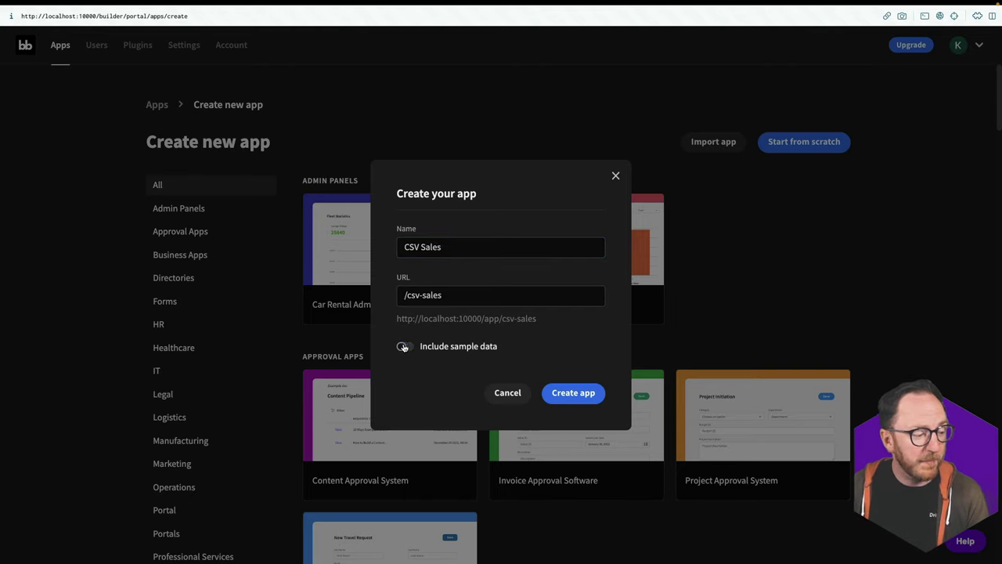
{"action": "left_click", "coordinate": [579, 396]}
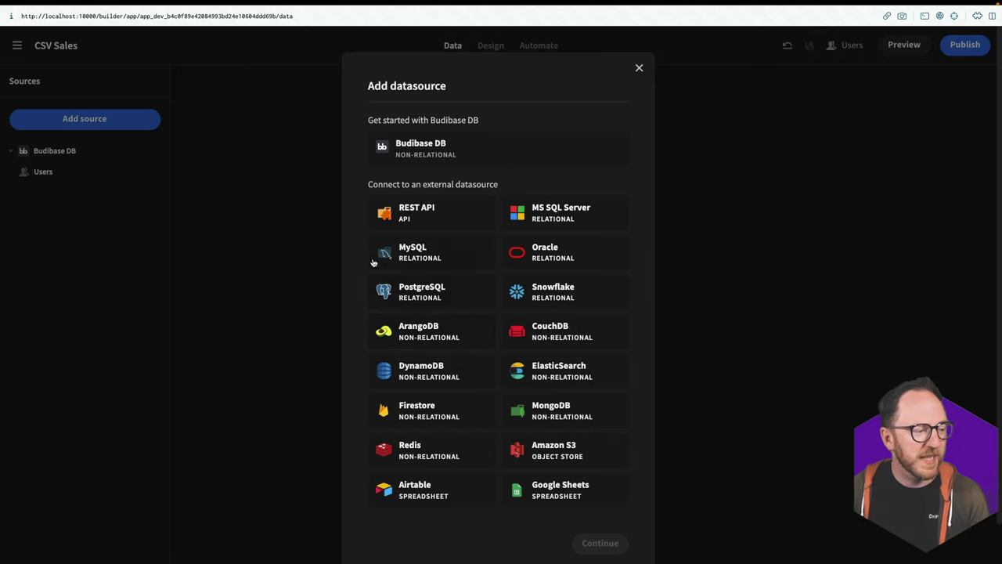
Step: Add a Budibase DB datasource and load baskets.csv from the Desktop into its new table
{"action": "left_click", "coordinate": [421, 159]}
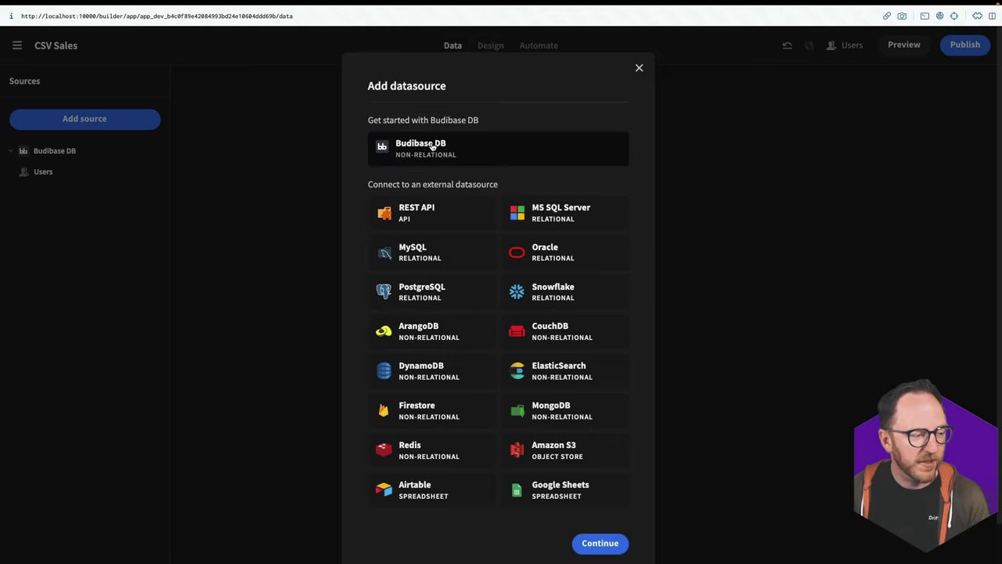
{"action": "left_click", "coordinate": [613, 542]}
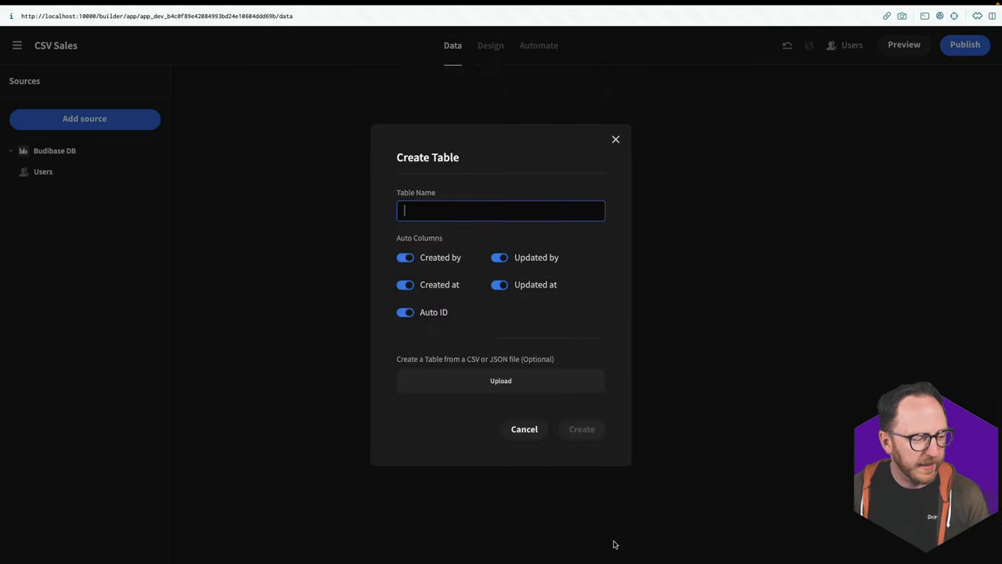
{"action": "left_click", "coordinate": [498, 383]}
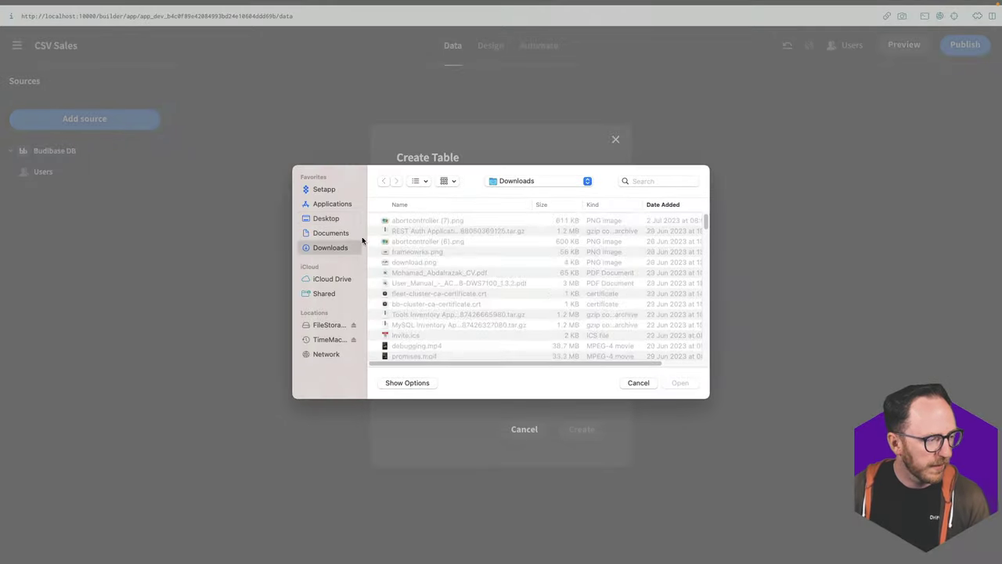
{"action": "left_click", "coordinate": [325, 218]}
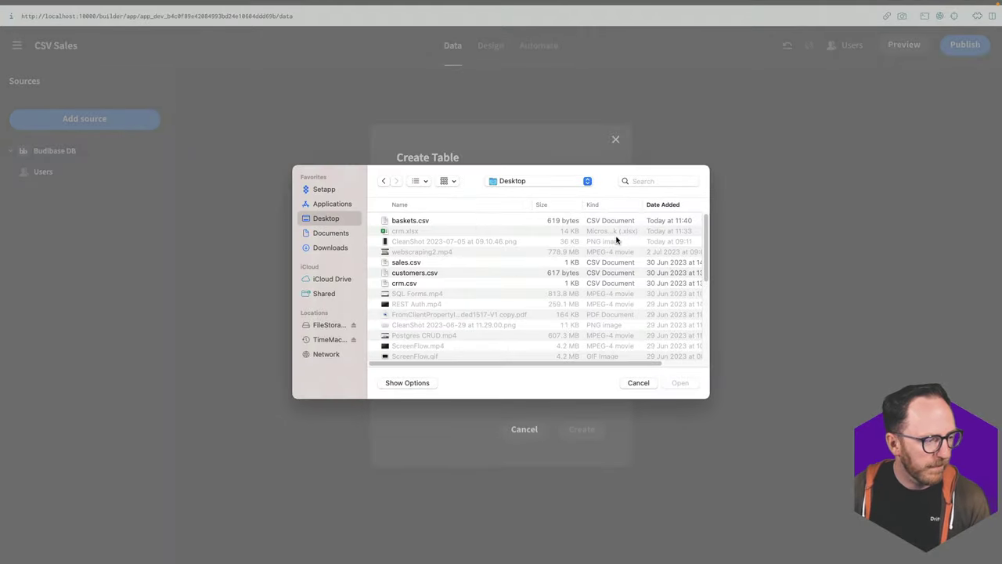
{"action": "left_click", "coordinate": [445, 220]}
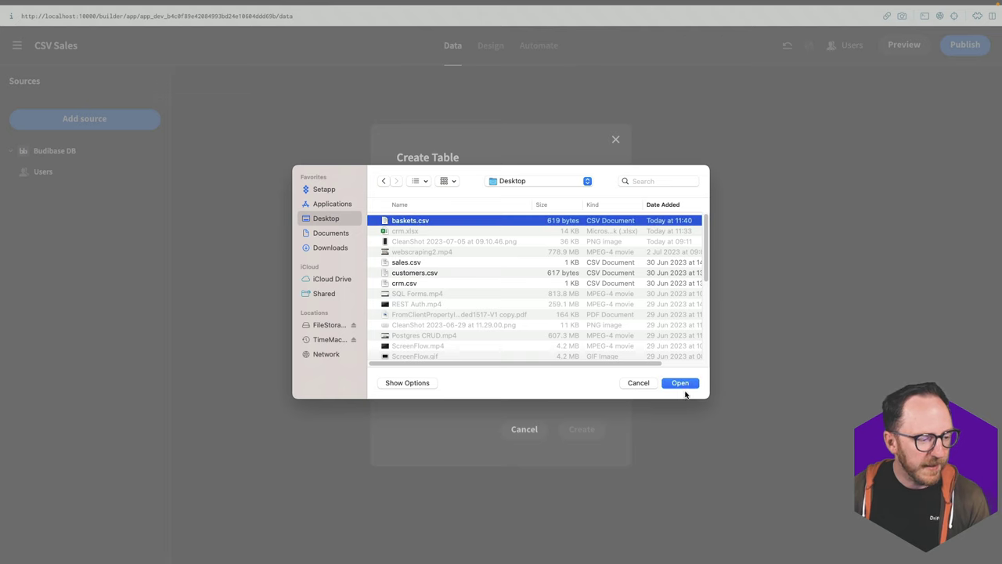
{"action": "left_click", "coordinate": [680, 383]}
Step: Set the imported BasketID, CustomerID and TotalCost columns to the Number type
{"action": "left_click", "coordinate": [480, 315]}
{"action": "left_click", "coordinate": [452, 316]}
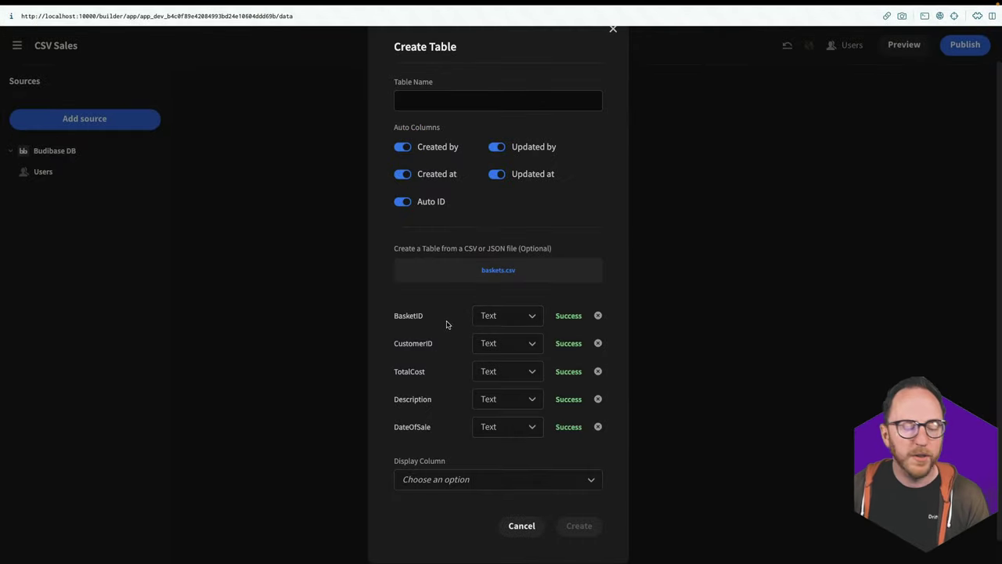
{"action": "left_click", "coordinate": [493, 317]}
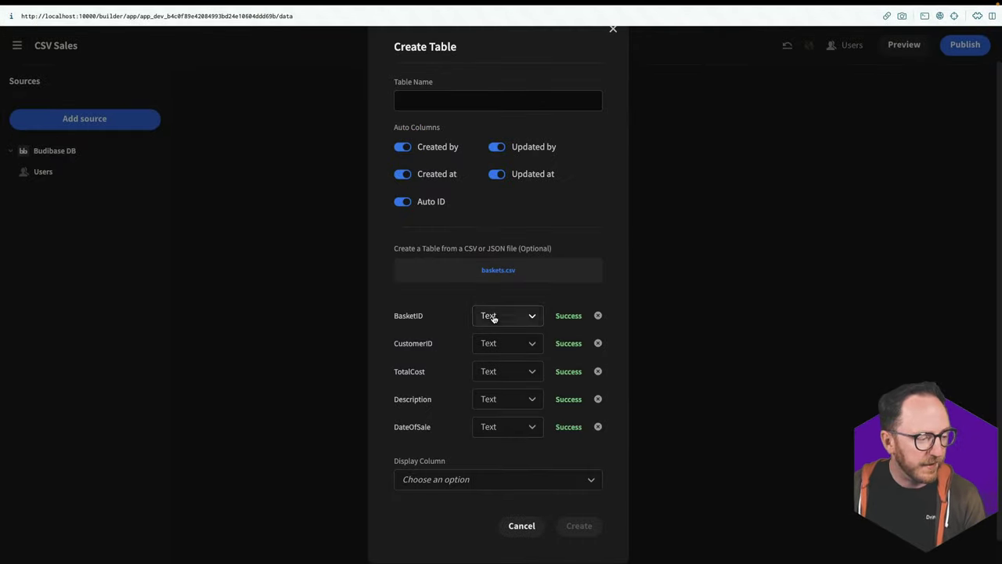
{"action": "left_click", "coordinate": [486, 363]}
{"action": "left_click", "coordinate": [493, 342]}
{"action": "left_click", "coordinate": [493, 384]}
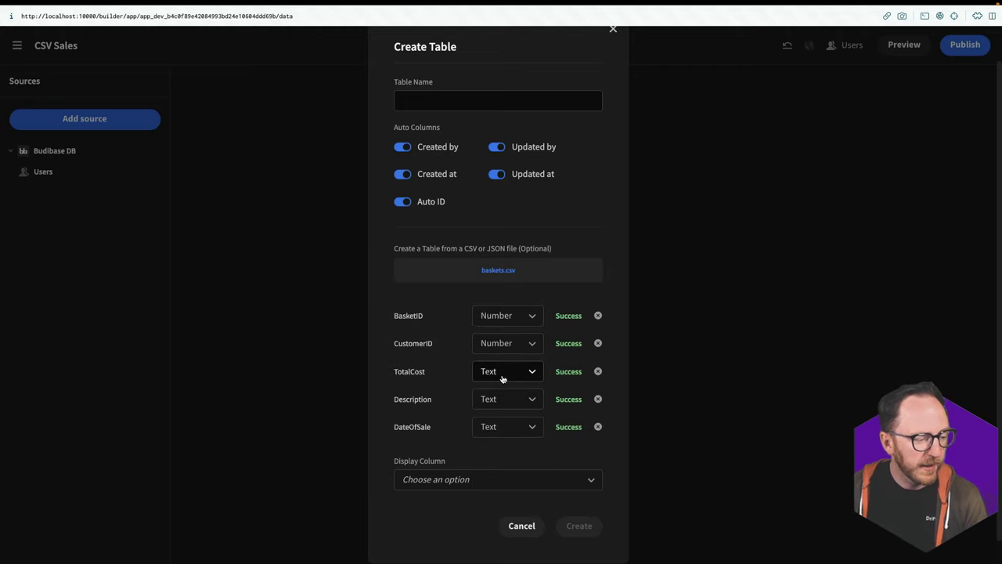
{"action": "left_click", "coordinate": [503, 374]}
{"action": "left_click", "coordinate": [493, 427]}
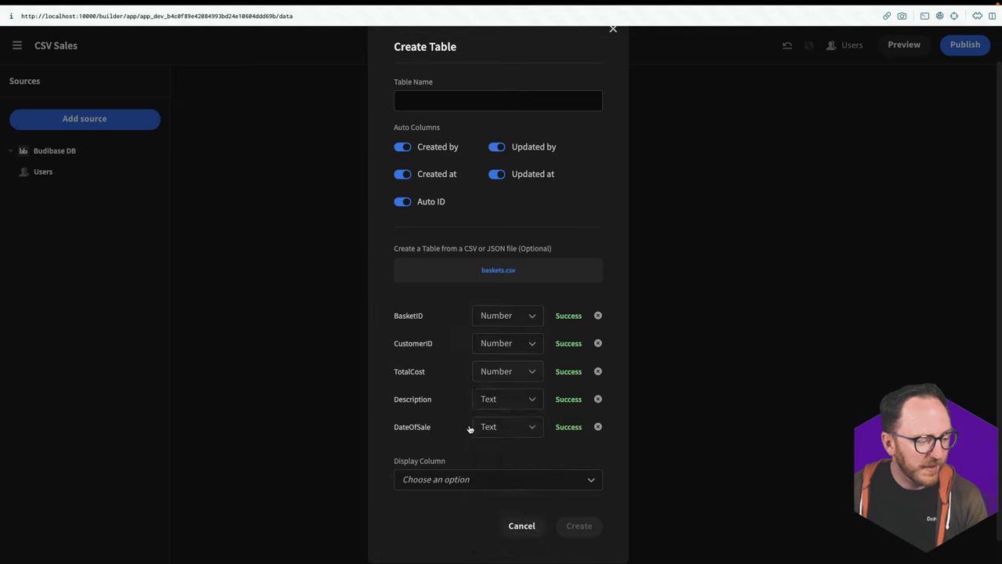
Step: Use BasketID as the display column of the new table
{"action": "scroll", "coordinate": [456, 422], "scroll_direction": "down", "scroll_amount": 2}
{"action": "left_click", "coordinate": [493, 479]}
{"action": "scroll", "coordinate": [484, 532], "scroll_direction": "down", "scroll_amount": 2}
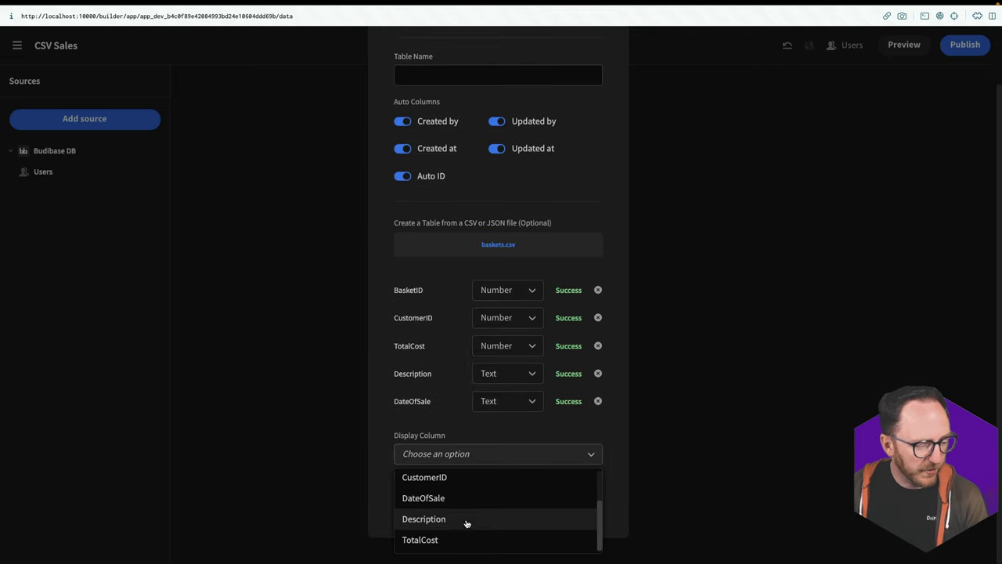
{"action": "scroll", "coordinate": [466, 523], "scroll_direction": "up", "scroll_amount": 2}
{"action": "left_click", "coordinate": [436, 503]}
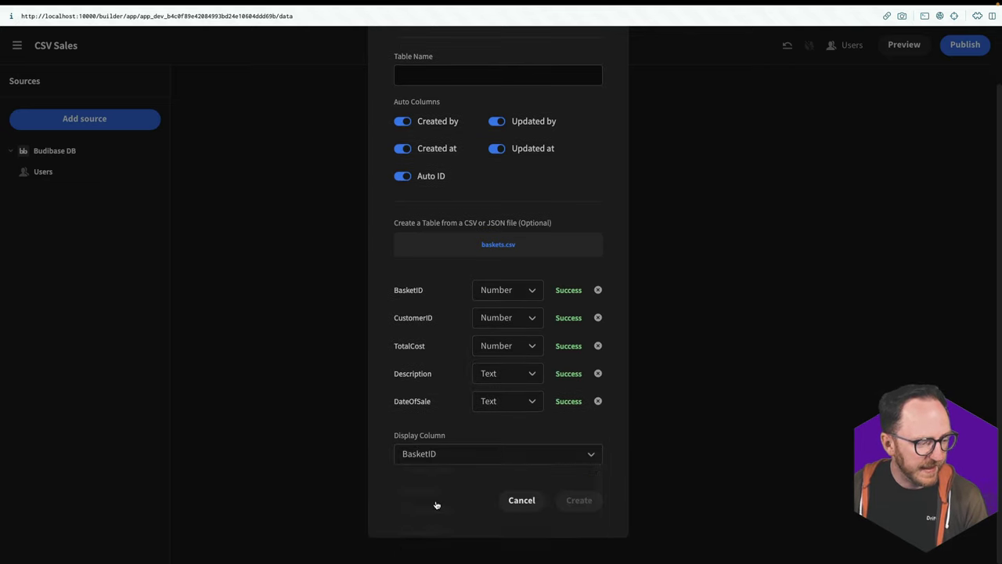
Step: Name the table Baskets and create it
{"action": "left_click", "coordinate": [463, 79]}
{"action": "scroll", "coordinate": [477, 133], "scroll_direction": "up", "scroll_amount": 2}
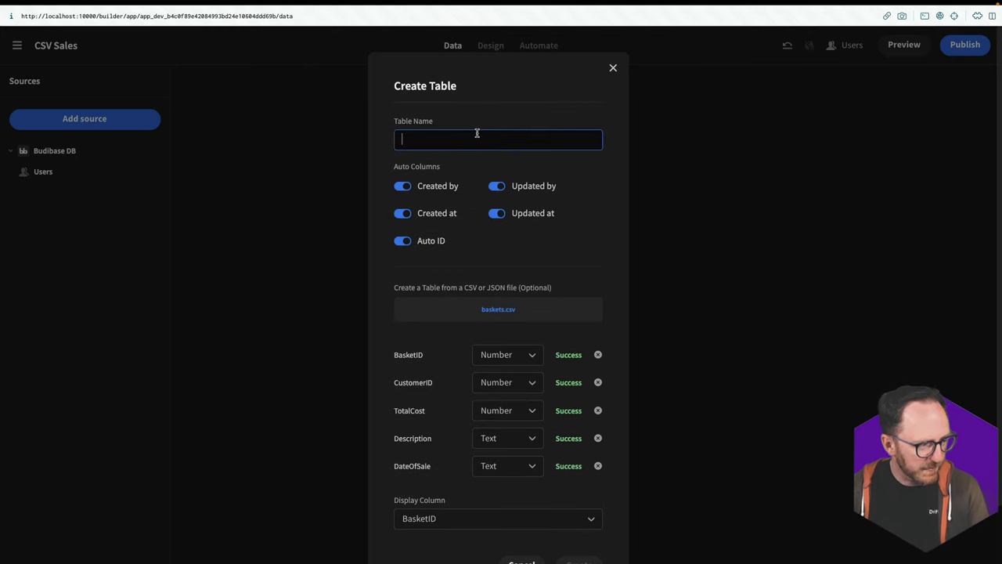
{"action": "type", "text": "Baskets"}
{"action": "key", "text": "Return"}
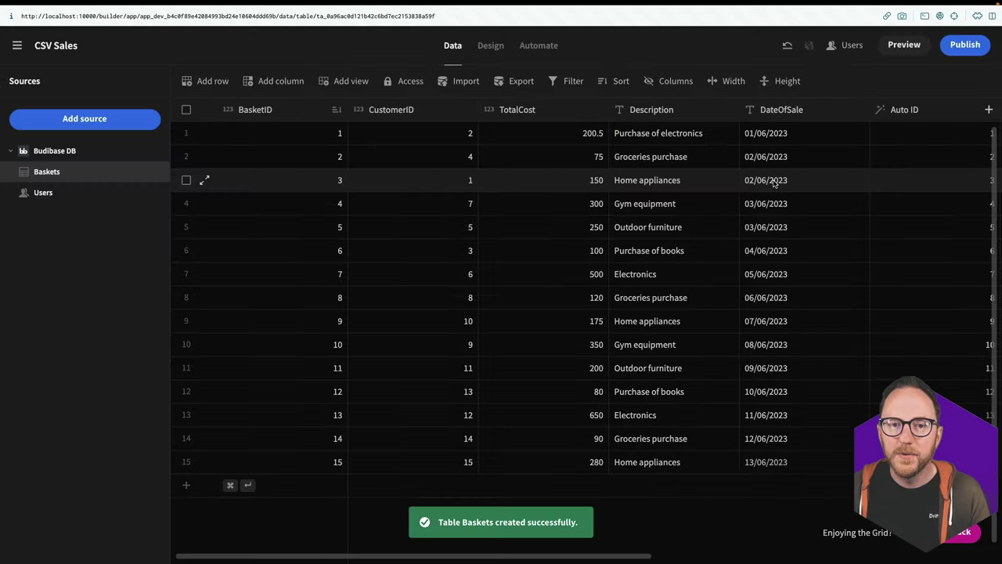
Step: Start another Budibase DB table named Sales and load sales.csv from the Desktop into it
{"action": "left_click", "coordinate": [54, 150]}
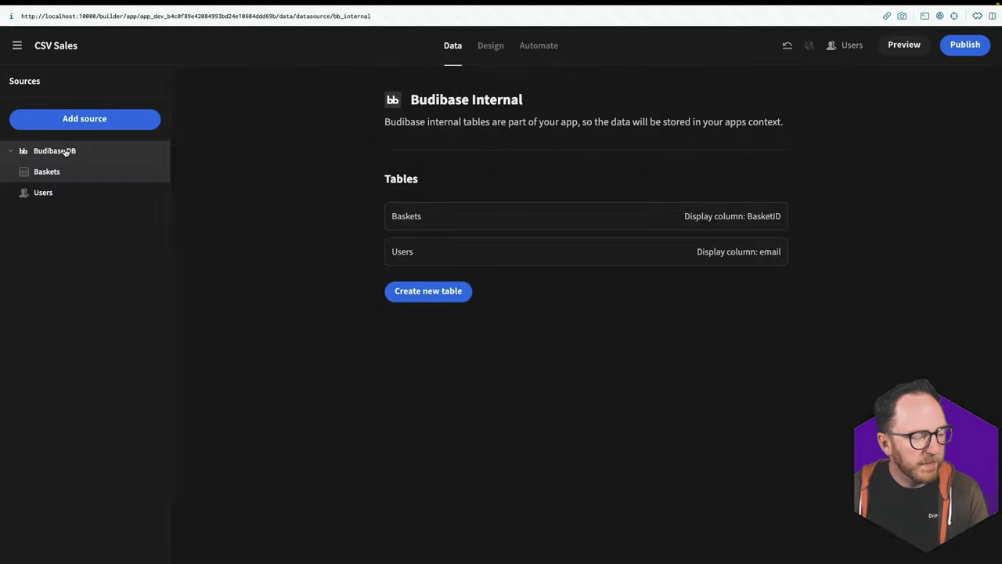
{"action": "left_click", "coordinate": [427, 291]}
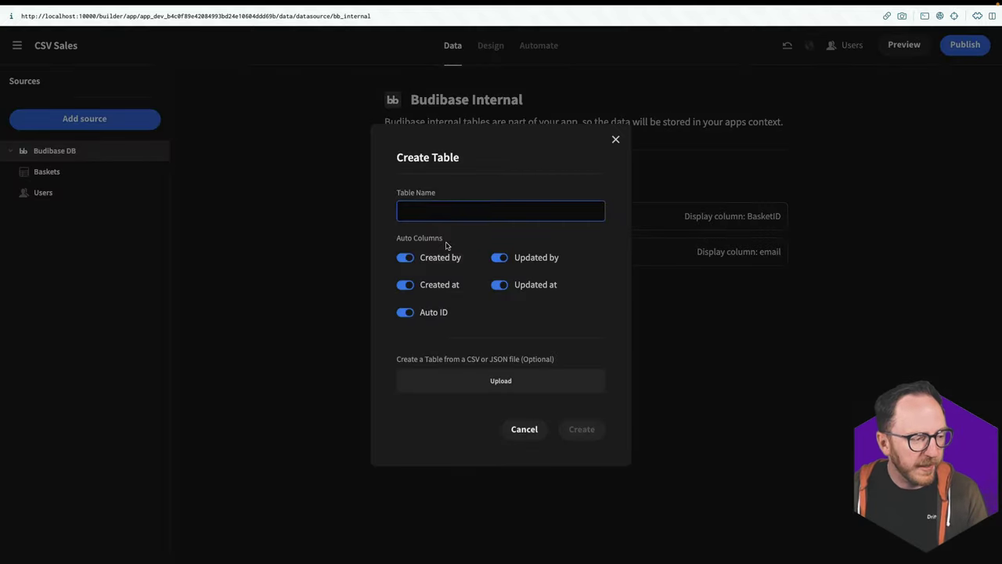
{"action": "type", "text": "S"}
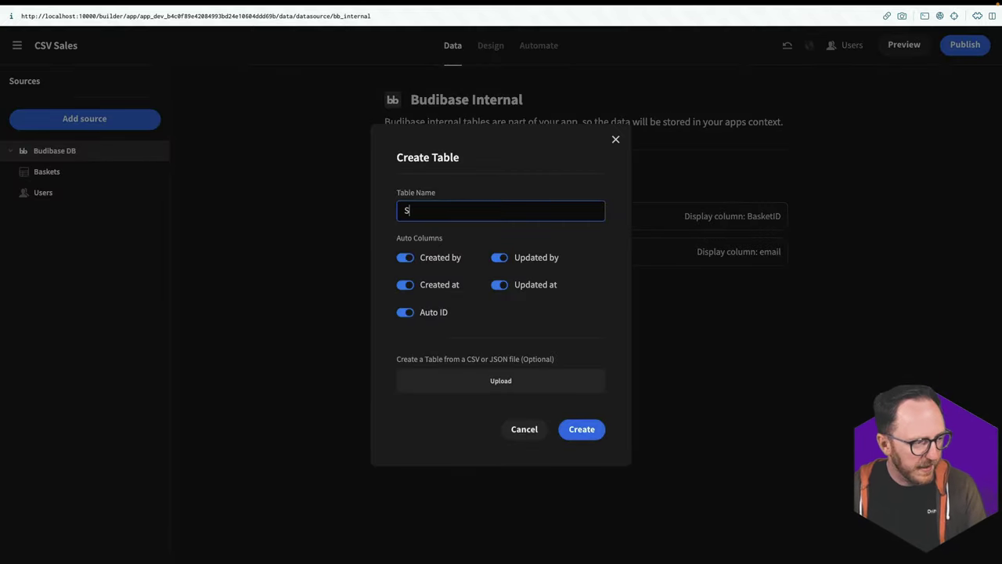
{"action": "type", "text": "ales"}
{"action": "left_click", "coordinate": [532, 381]}
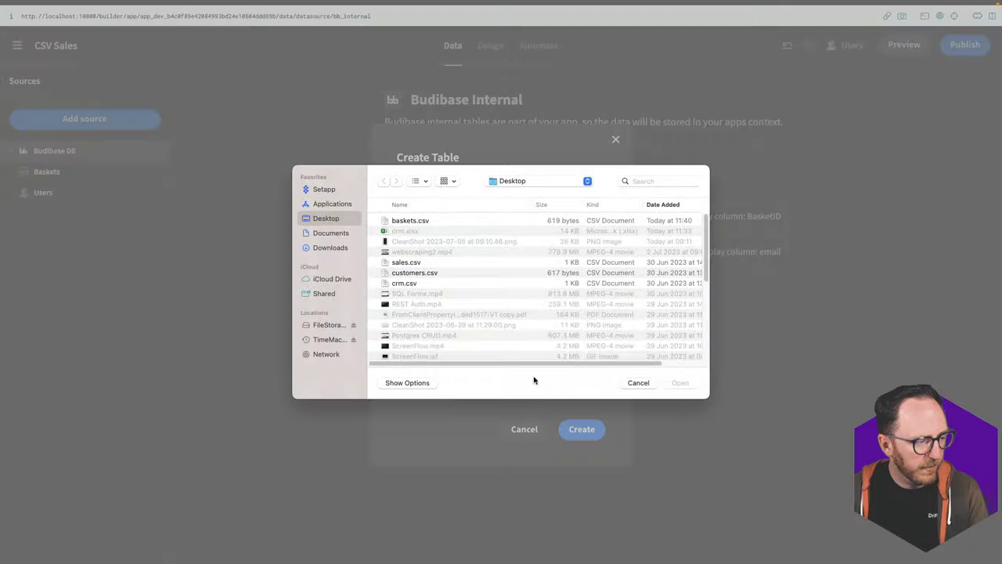
{"action": "left_click", "coordinate": [400, 262]}
{"action": "left_click", "coordinate": [680, 382]}
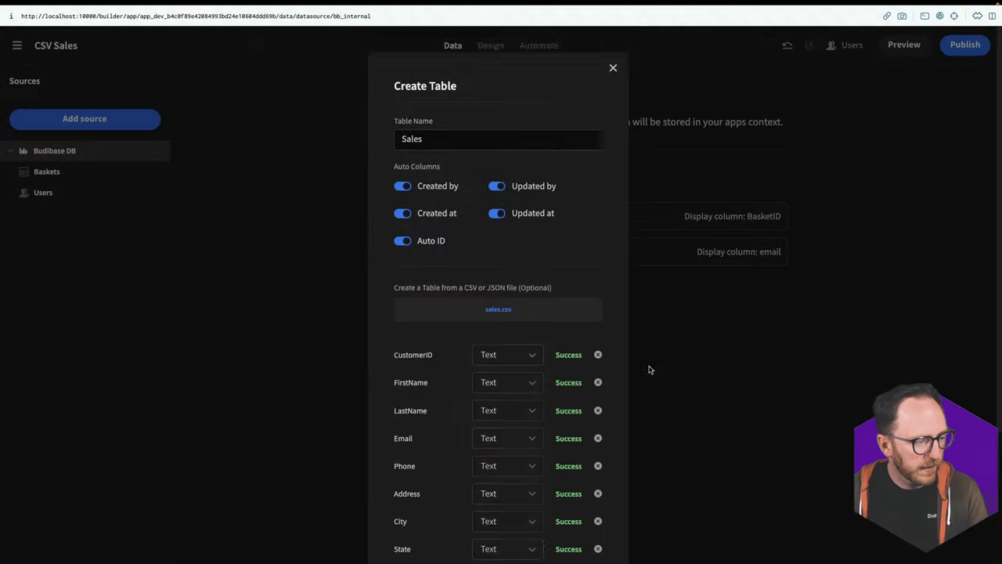
Step: Set the CustomerID column of the Sales import to the Number type
{"action": "scroll", "coordinate": [543, 477], "scroll_direction": "down", "scroll_amount": 5}
{"action": "left_click", "coordinate": [508, 188]}
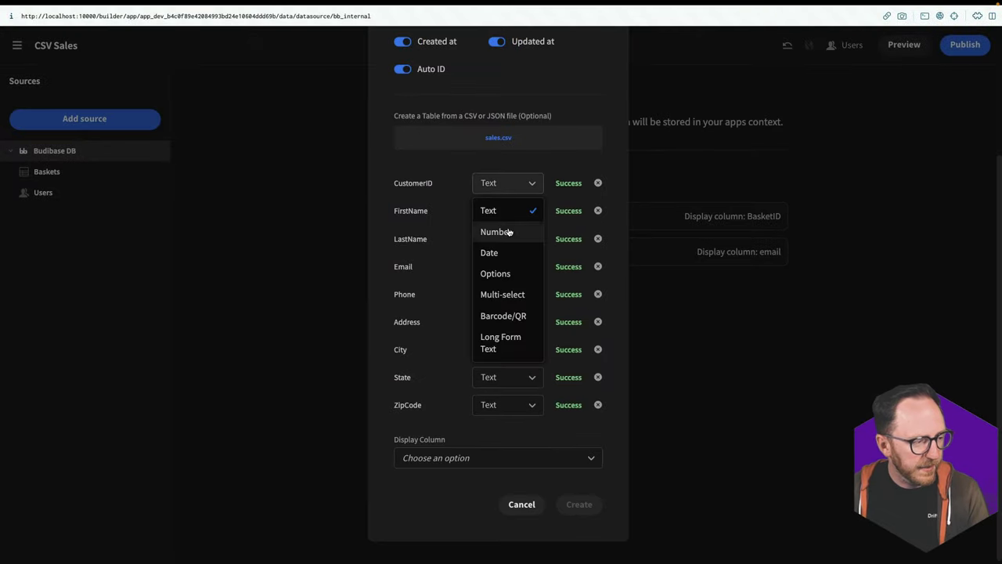
{"action": "left_click", "coordinate": [501, 230]}
Step: Use CustomerID as the display column and create the Sales table
{"action": "left_click", "coordinate": [456, 459]}
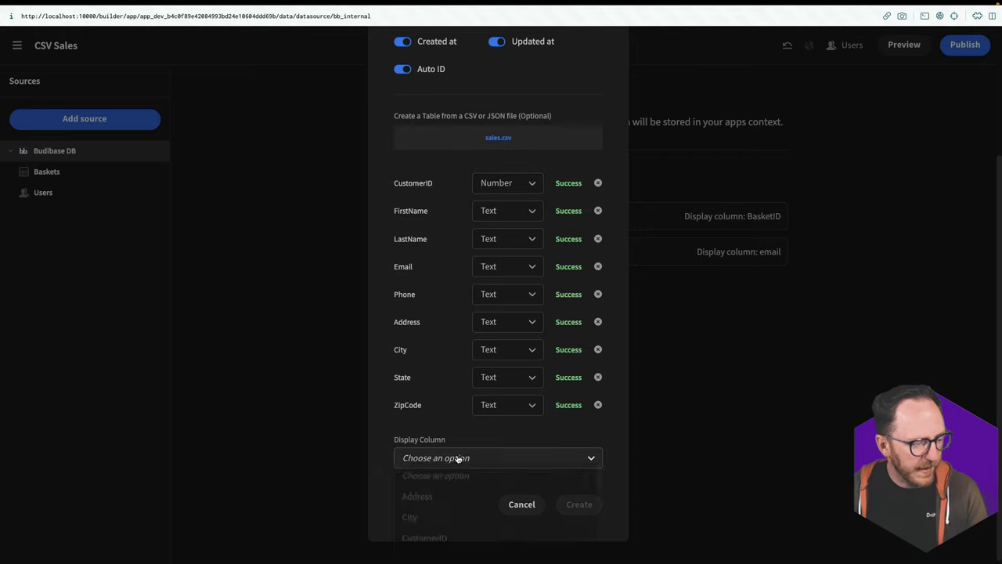
{"action": "scroll", "coordinate": [465, 504], "scroll_direction": "down", "scroll_amount": 2}
{"action": "scroll", "coordinate": [478, 521], "scroll_direction": "down", "scroll_amount": 1}
{"action": "scroll", "coordinate": [478, 519], "scroll_direction": "up", "scroll_amount": 1}
{"action": "left_click", "coordinate": [470, 499]}
{"action": "left_click", "coordinate": [580, 507]}
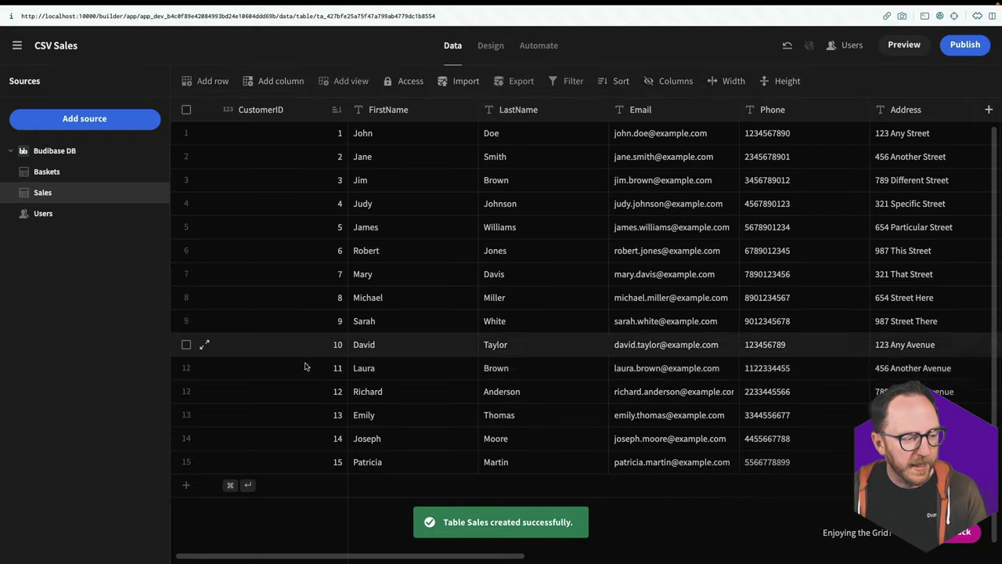
Step: Look through the remaining columns of the newly imported Sales table
{"action": "scroll", "coordinate": [684, 268], "scroll_direction": "right", "scroll_amount": 10}
{"action": "scroll", "coordinate": [684, 269], "scroll_direction": "right", "scroll_amount": 3}
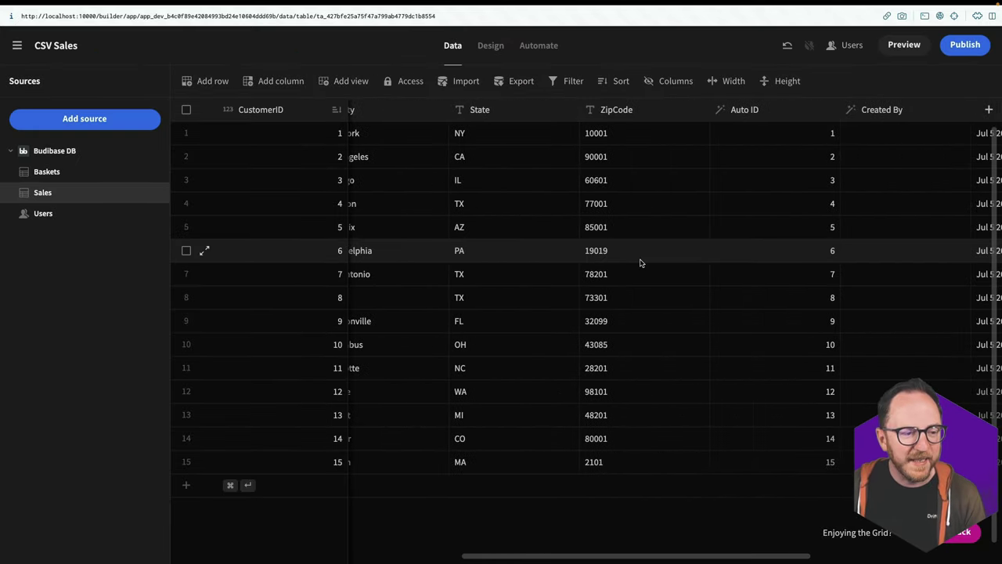
{"action": "scroll", "coordinate": [633, 262], "scroll_direction": "left", "scroll_amount": 6}
{"action": "scroll", "coordinate": [617, 264], "scroll_direction": "left", "scroll_amount": 6}
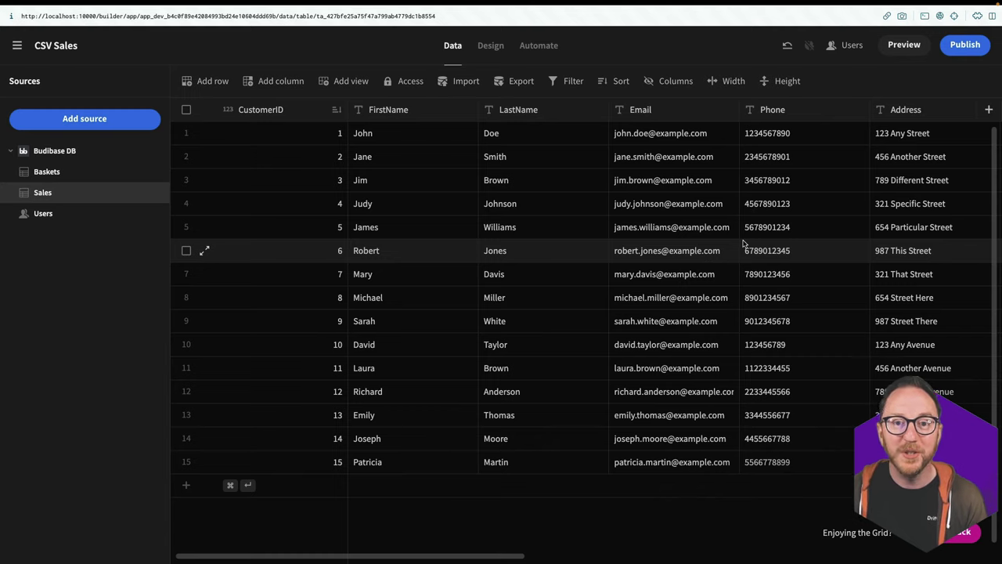
Step: Add autogenerated list view screens based on the Baskets and Sales tables
{"action": "left_click", "coordinate": [488, 46]}
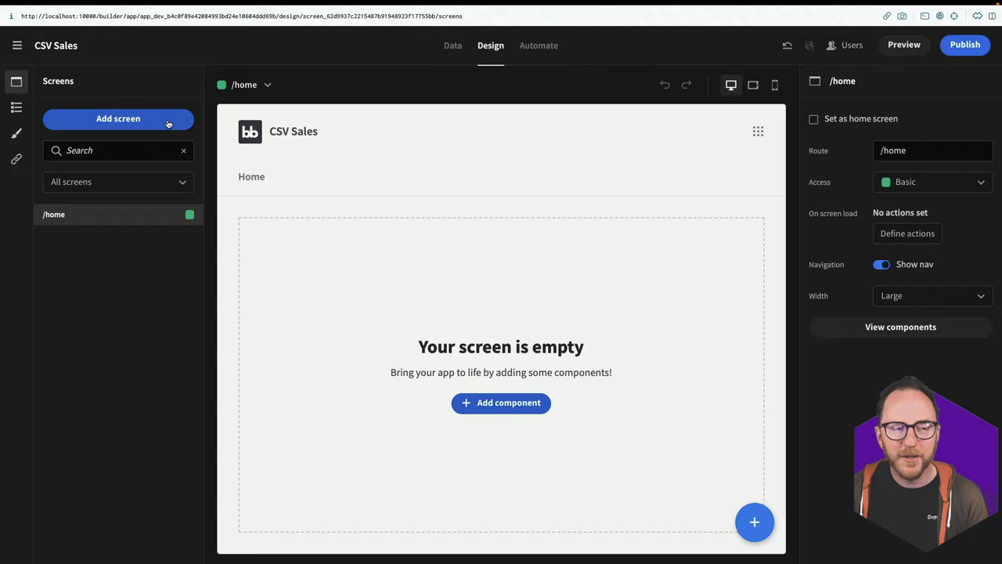
{"action": "left_click", "coordinate": [167, 122]}
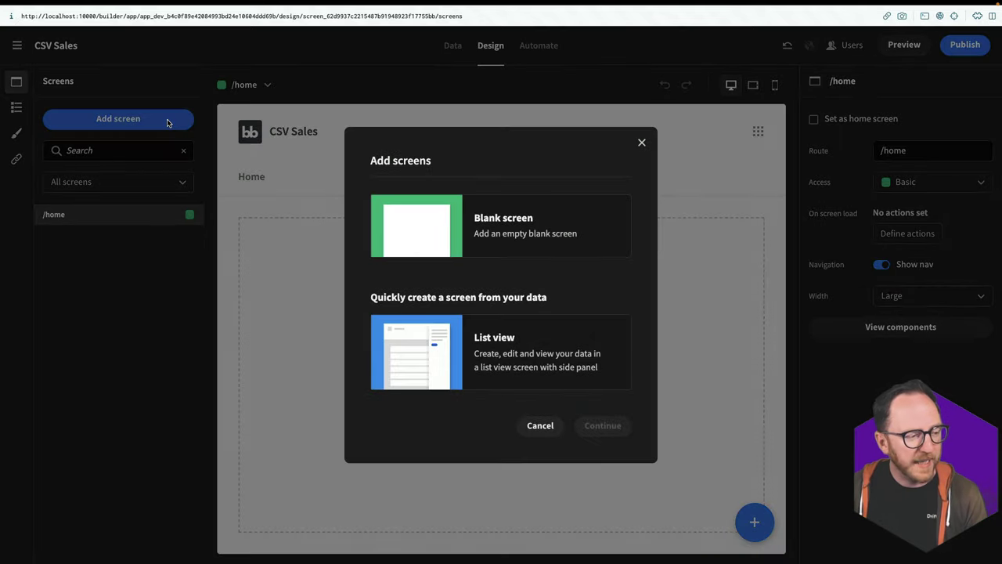
{"action": "left_click", "coordinate": [423, 345]}
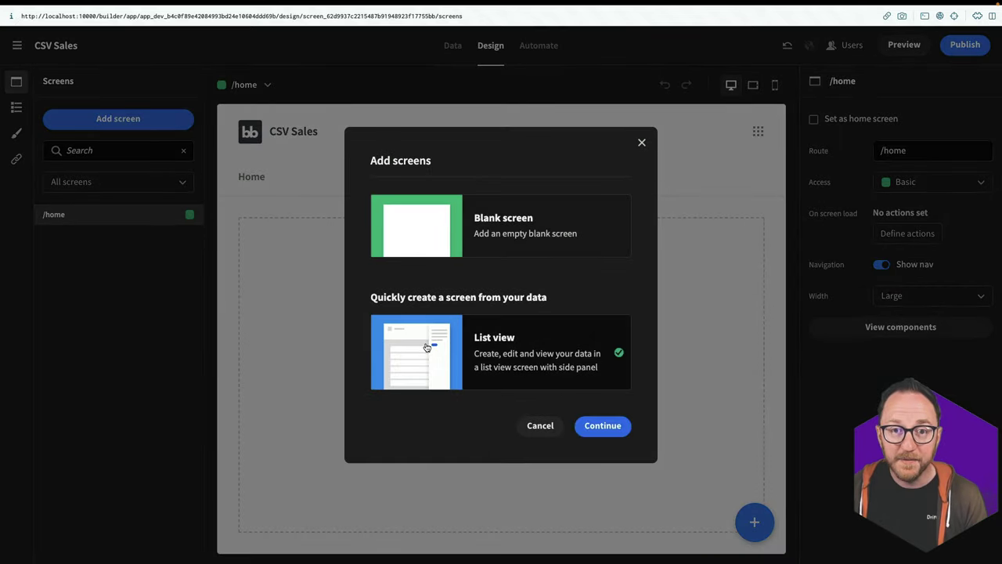
{"action": "left_click", "coordinate": [596, 429]}
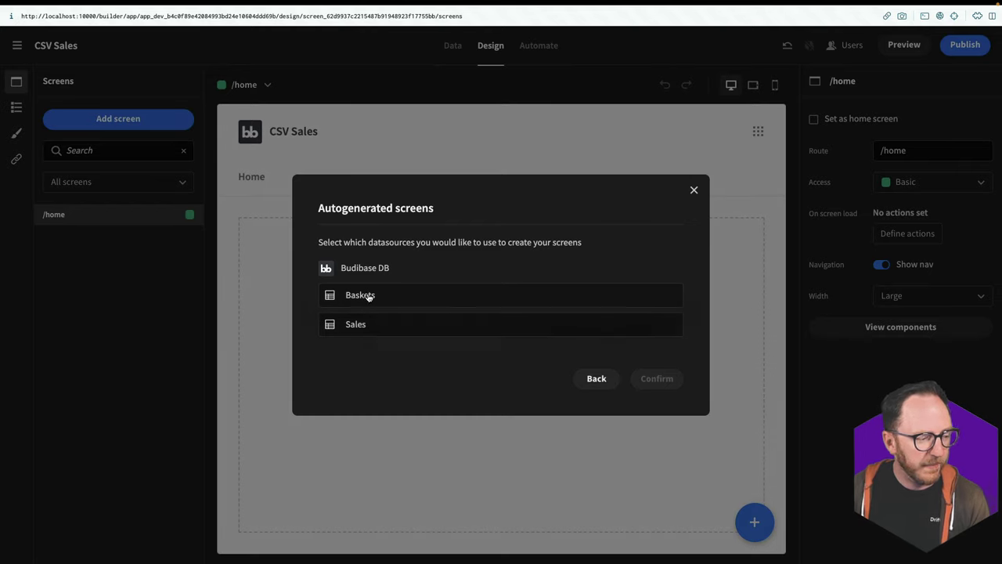
{"action": "left_click", "coordinate": [368, 295]}
{"action": "left_click", "coordinate": [365, 331]}
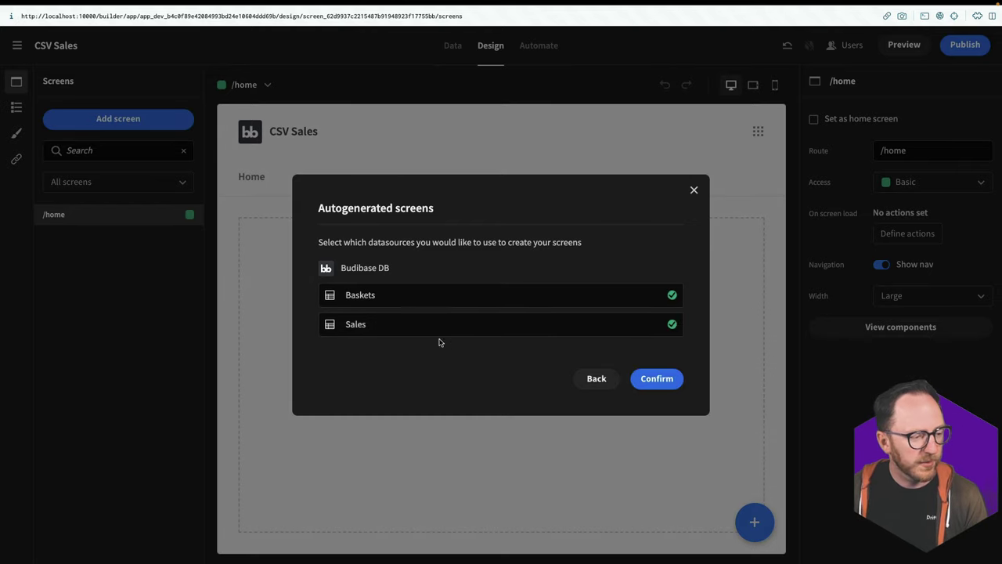
{"action": "left_click", "coordinate": [642, 377]}
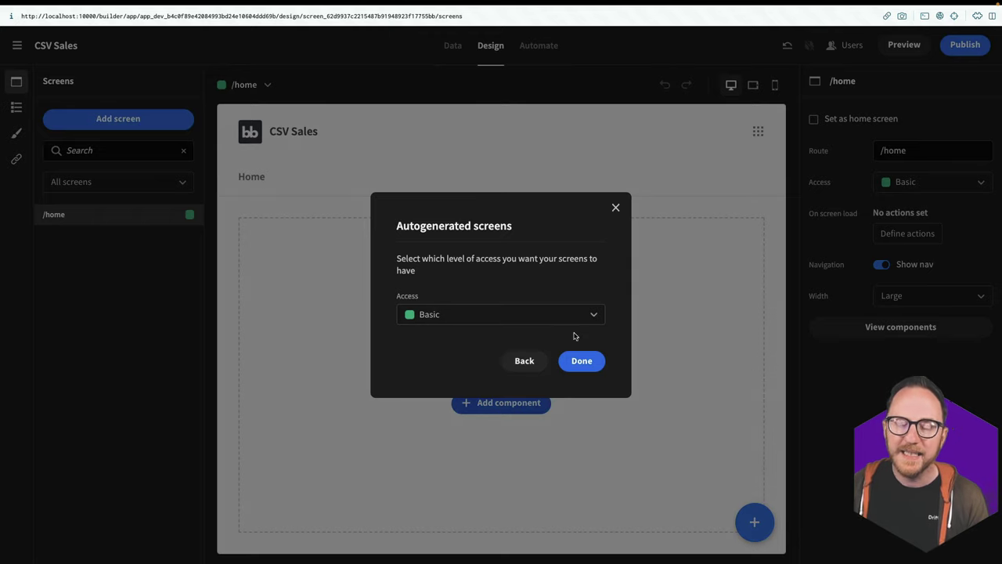
Step: Keep Basic as the access level for the autogenerated screens and finish creating them
{"action": "left_click", "coordinate": [477, 317]}
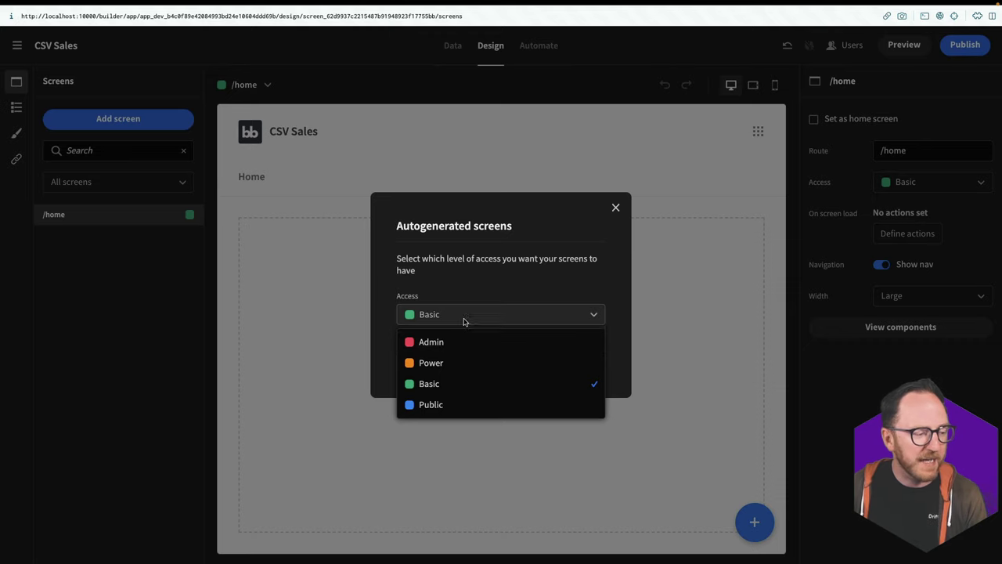
{"action": "left_click", "coordinate": [522, 272]}
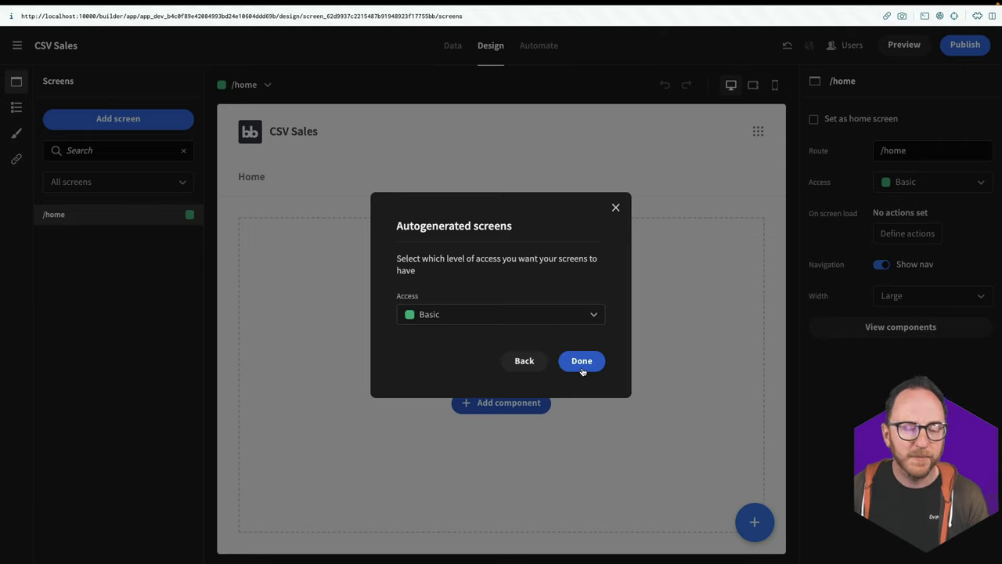
{"action": "left_click", "coordinate": [582, 362]}
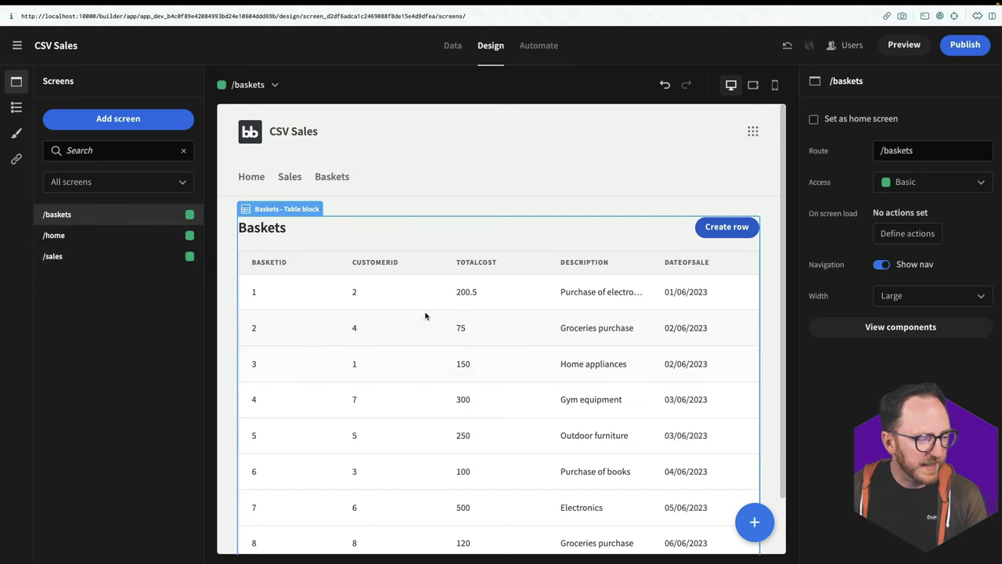
Step: Preview the app and examine the second page of Baskets rows and the form for creating a basket
{"action": "scroll", "coordinate": [439, 407], "scroll_direction": "down", "scroll_amount": 2}
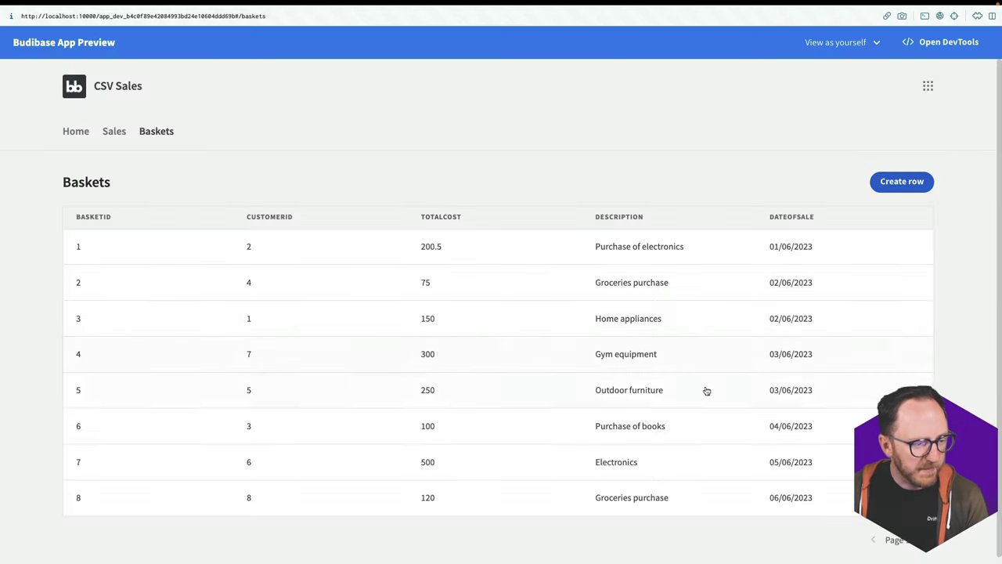
{"action": "left_click", "coordinate": [927, 540]}
{"action": "left_click", "coordinate": [902, 187]}
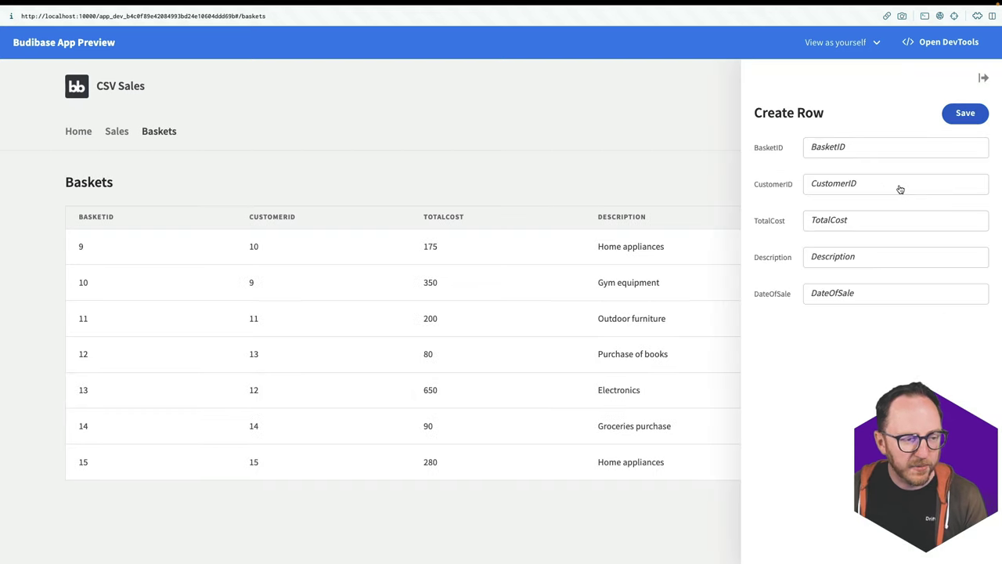
Step: Examine the Sales screen in the preview, including the edit form of individual rows and the create-row form
{"action": "left_click", "coordinate": [114, 132]}
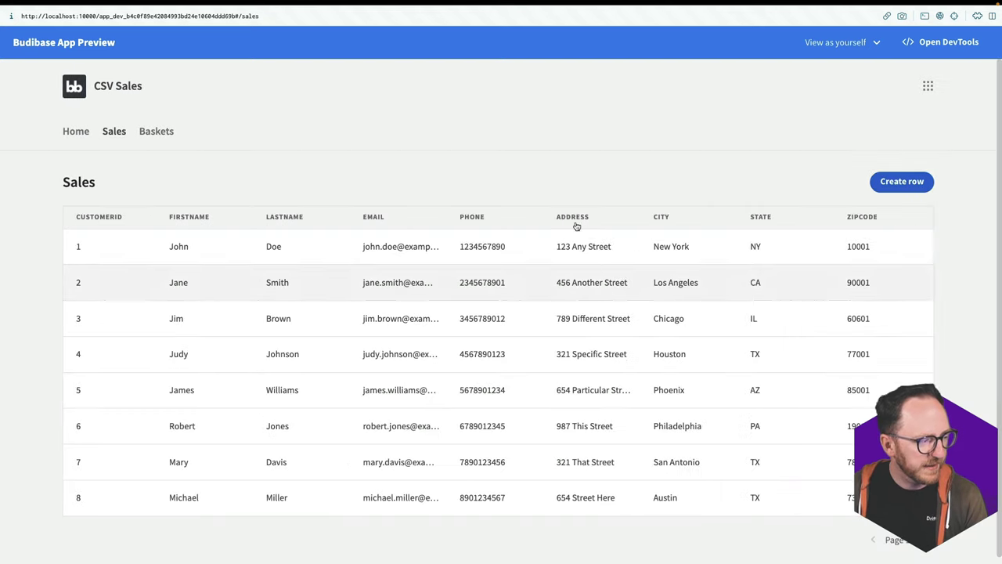
{"action": "left_click", "coordinate": [348, 343]}
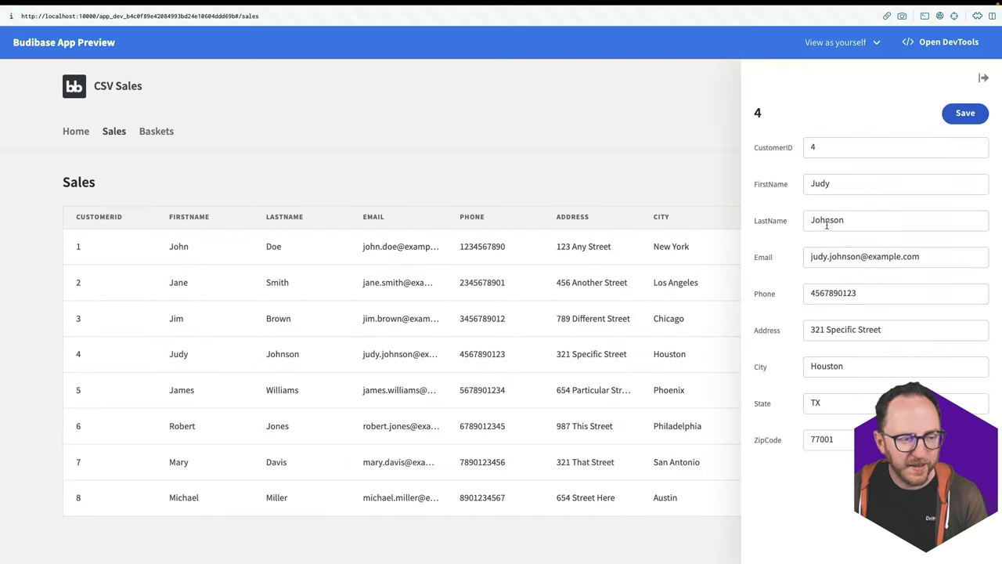
{"action": "left_click", "coordinate": [642, 166]}
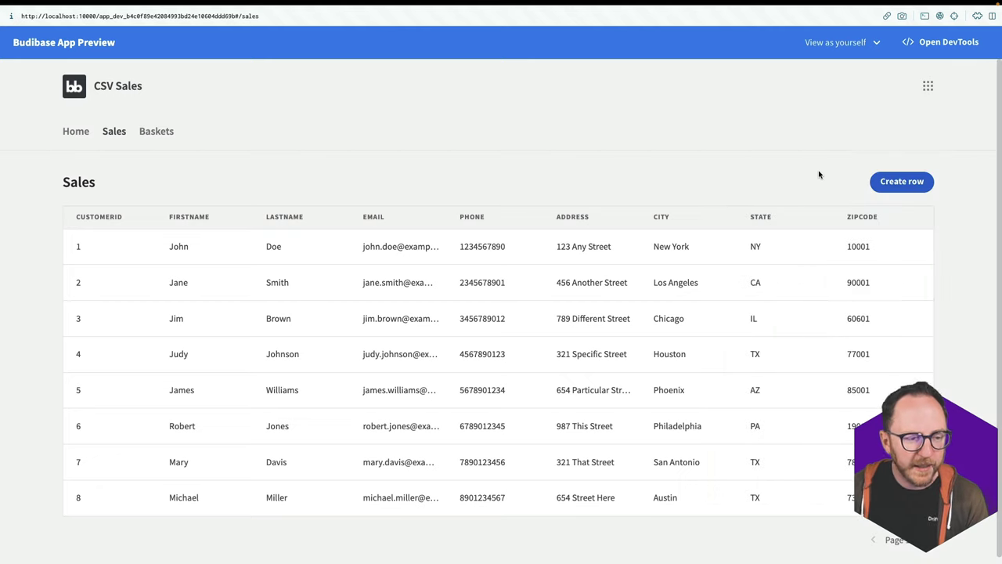
{"action": "left_click", "coordinate": [900, 181]}
{"action": "left_click", "coordinate": [542, 126]}
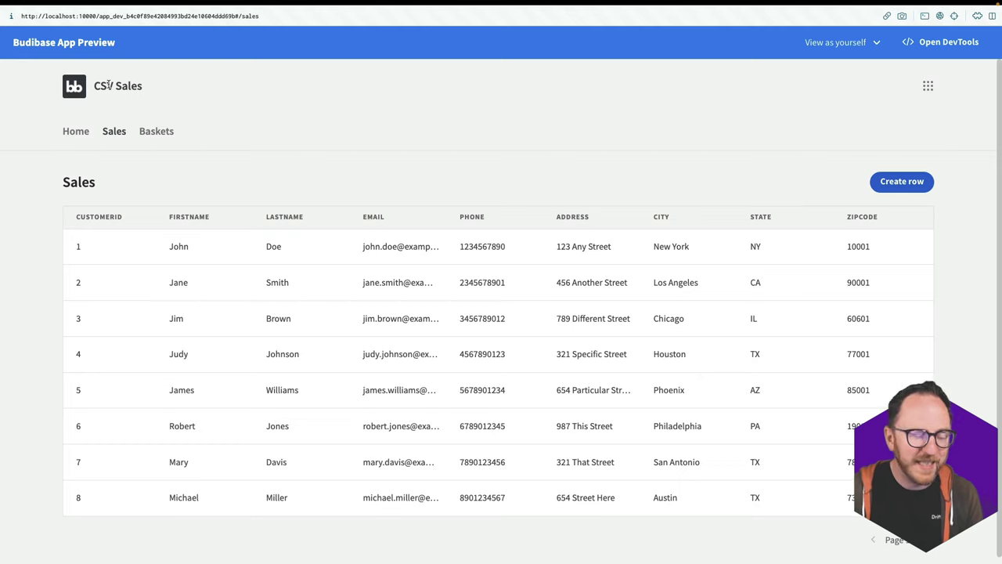
{"action": "left_click", "coordinate": [317, 264]}
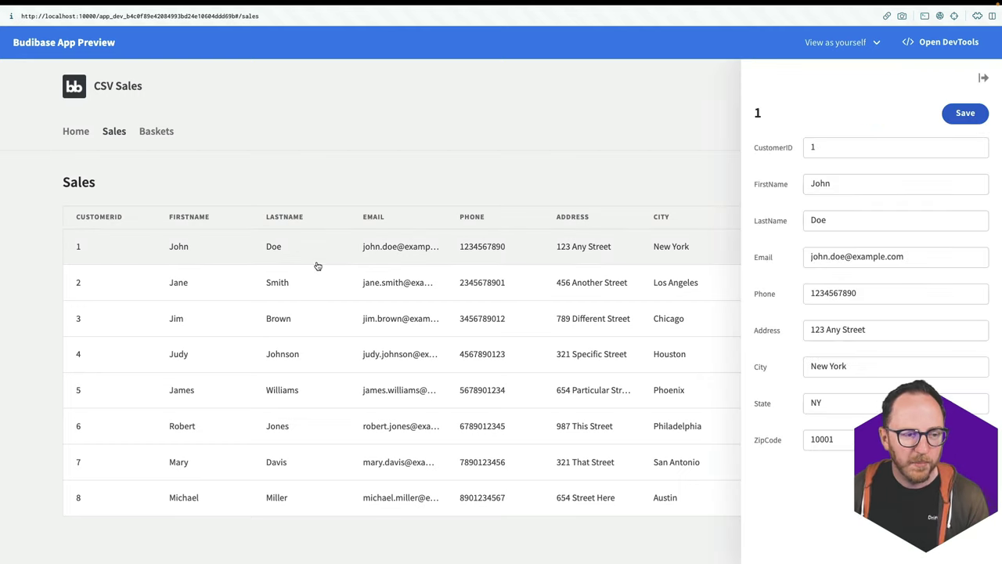
Step: Try sorting the previewed Sales list by different columns, such as LastName, Email, Phone and ZipCode
{"action": "left_click", "coordinate": [224, 216]}
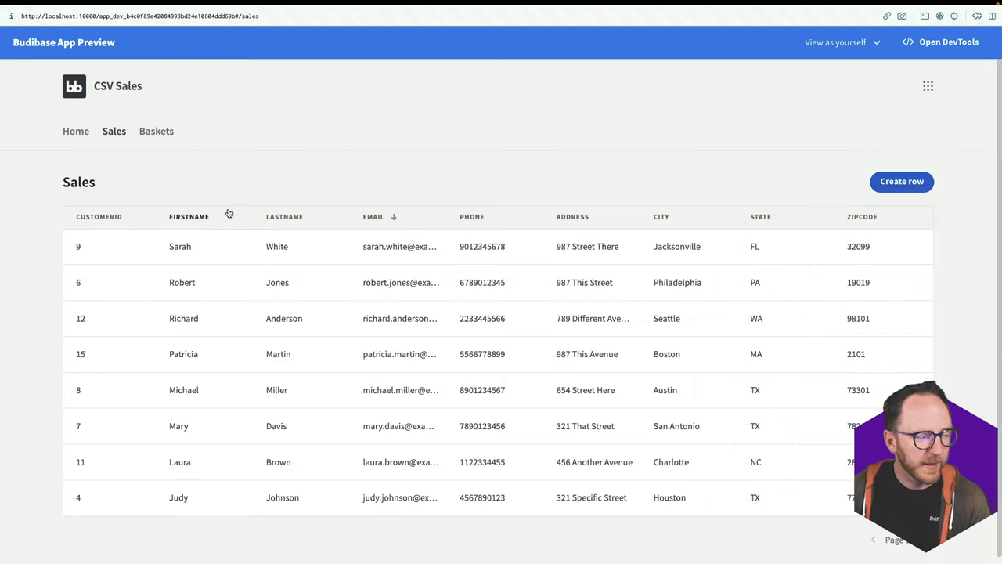
{"action": "left_click", "coordinate": [318, 219]}
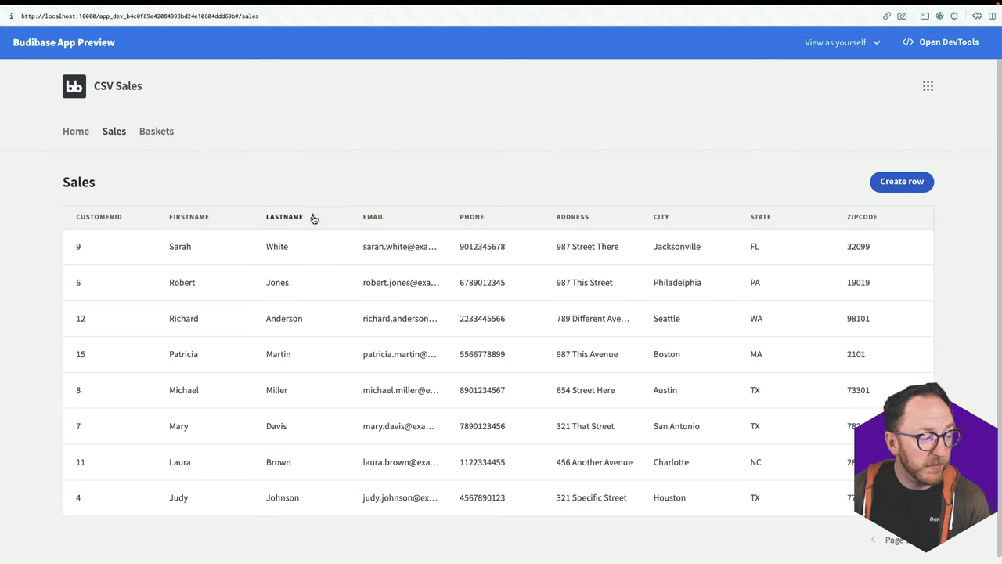
{"action": "left_click", "coordinate": [376, 218]}
{"action": "left_click", "coordinate": [495, 223]}
{"action": "left_click", "coordinate": [862, 217]}
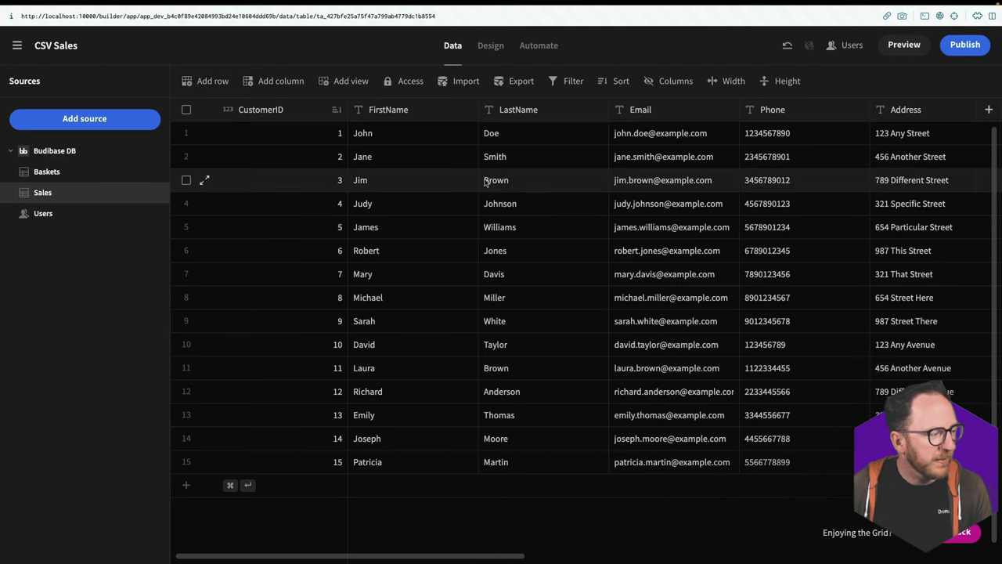
Step: Start a new column named Customer with the Relationship type in the Baskets table
{"action": "left_click", "coordinate": [46, 177]}
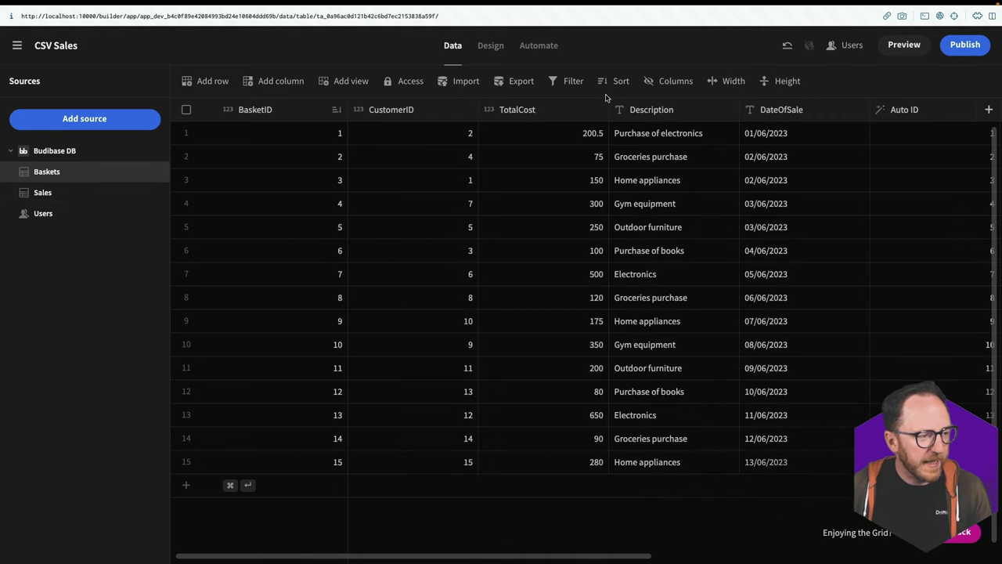
{"action": "left_click", "coordinate": [987, 109]}
{"action": "type", "text": "C"}
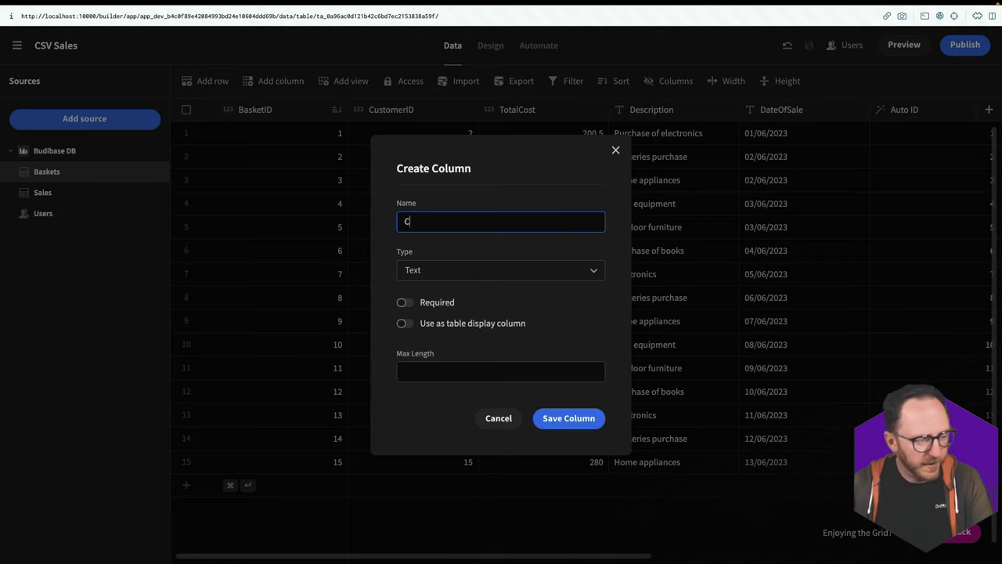
{"action": "type", "text": "ustomer"}
{"action": "left_click", "coordinate": [523, 266]}
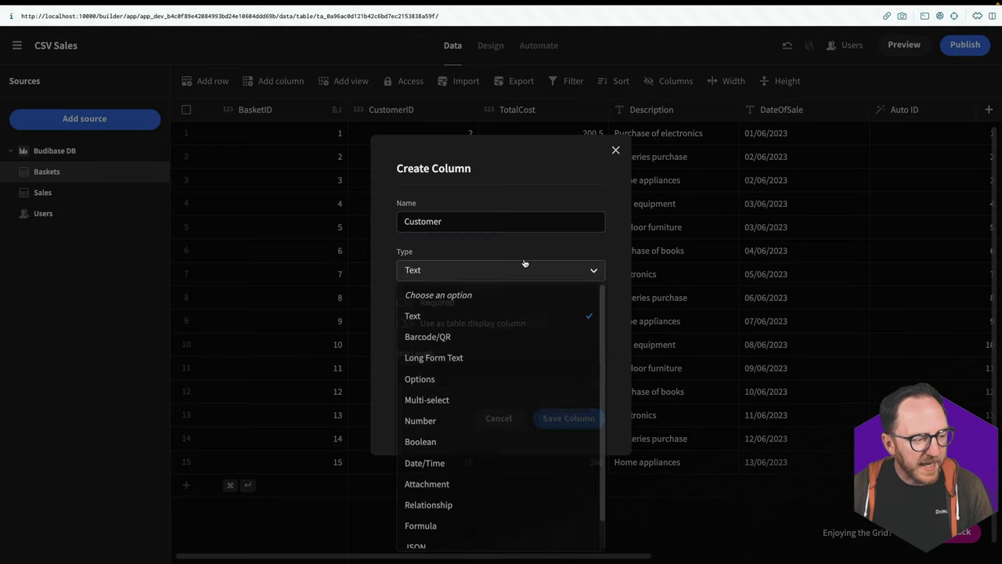
{"action": "scroll", "coordinate": [462, 454], "scroll_direction": "down", "scroll_amount": 1}
{"action": "left_click", "coordinate": [457, 477]}
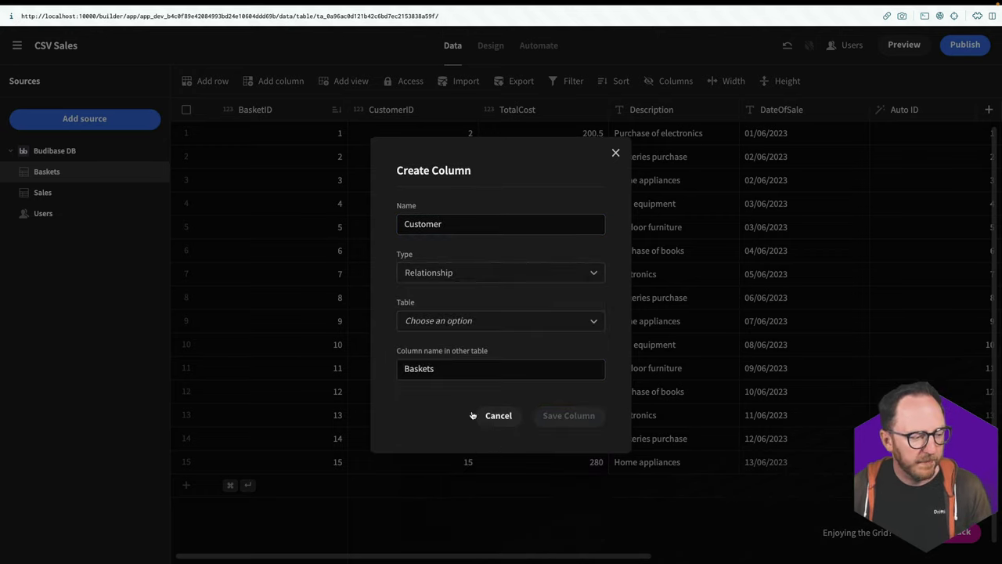
Step: Relate the Customer column to the Sales table as one Sales row to many Baskets rows and save it
{"action": "left_click", "coordinate": [437, 322]}
{"action": "left_click", "coordinate": [423, 374]}
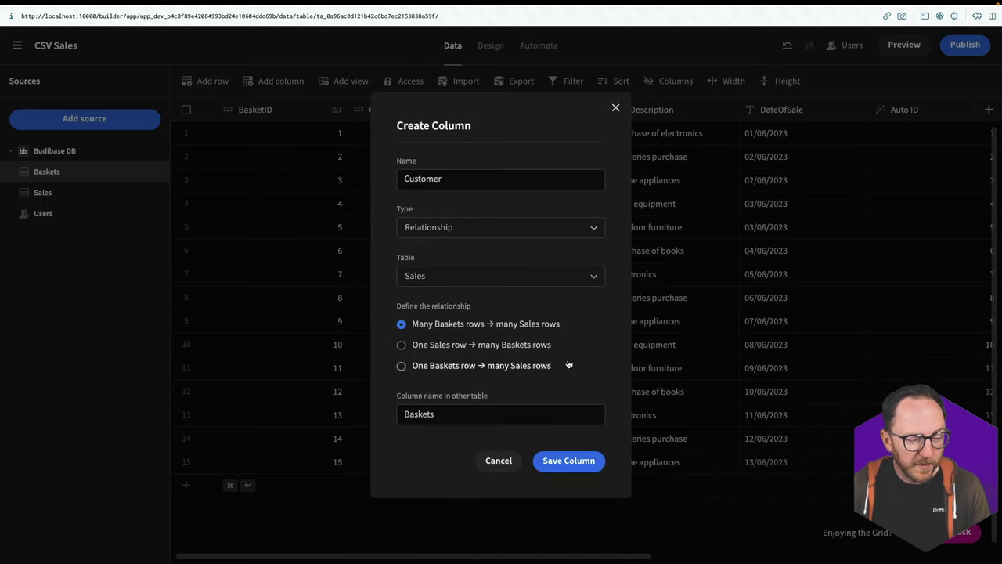
{"action": "left_click", "coordinate": [428, 350]}
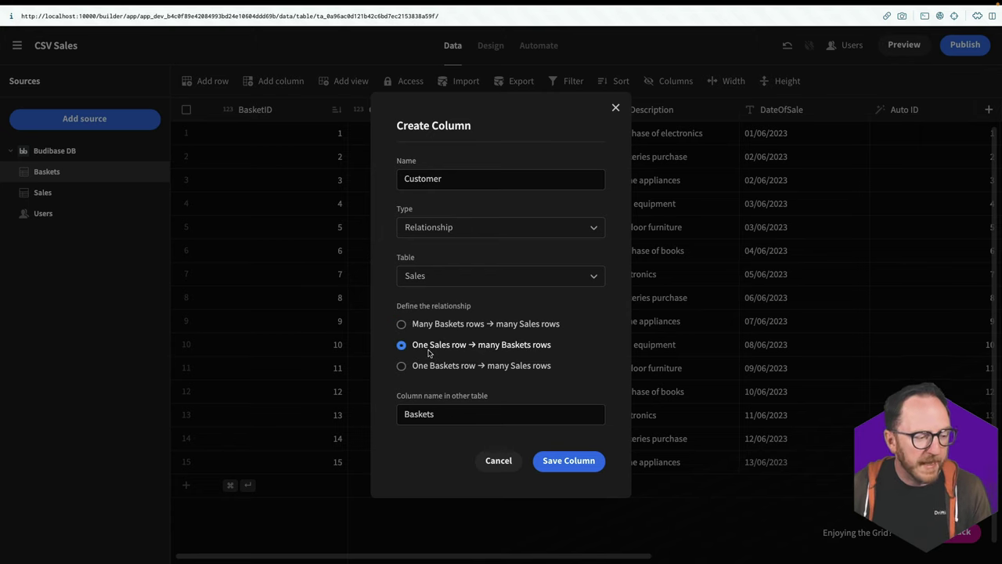
{"action": "left_click", "coordinate": [557, 462]}
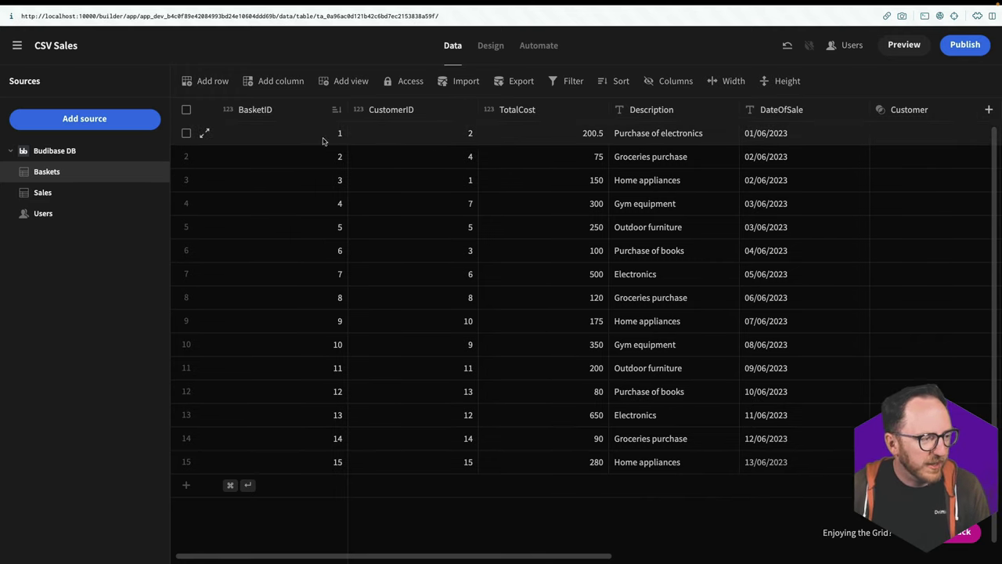
Step: Check the Sales table, and link basket 1 in its Customer column to the Sales record matching its CustomerID
{"action": "left_click", "coordinate": [118, 193]}
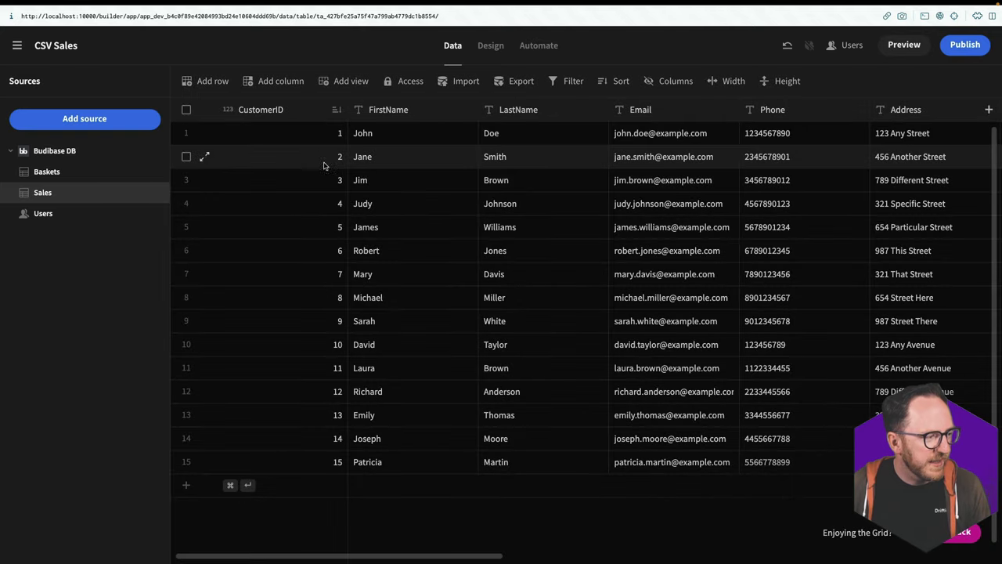
{"action": "left_click", "coordinate": [156, 172]}
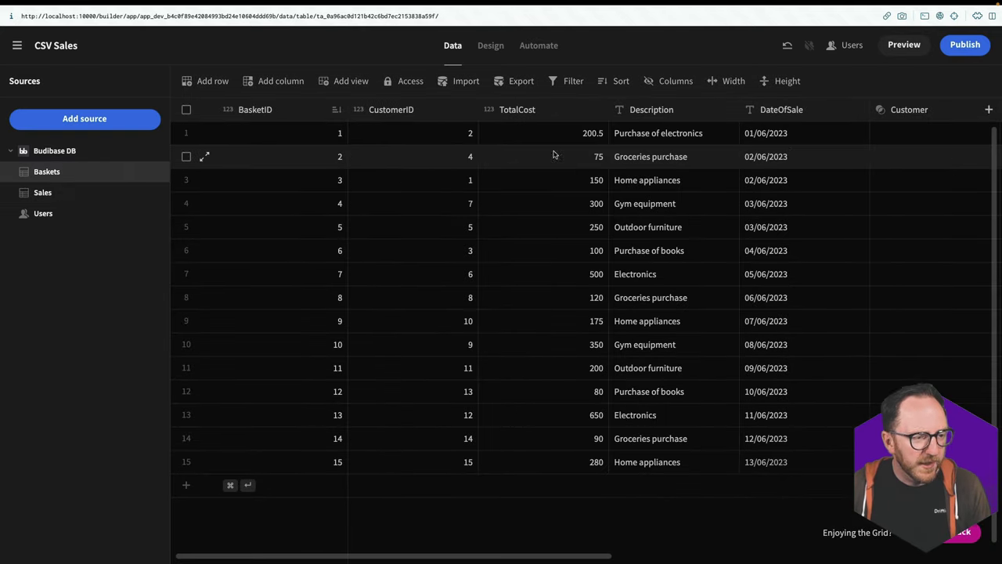
{"action": "left_click", "coordinate": [931, 139]}
{"action": "left_click", "coordinate": [834, 134]}
{"action": "left_click", "coordinate": [858, 134]}
{"action": "left_click", "coordinate": [850, 133]}
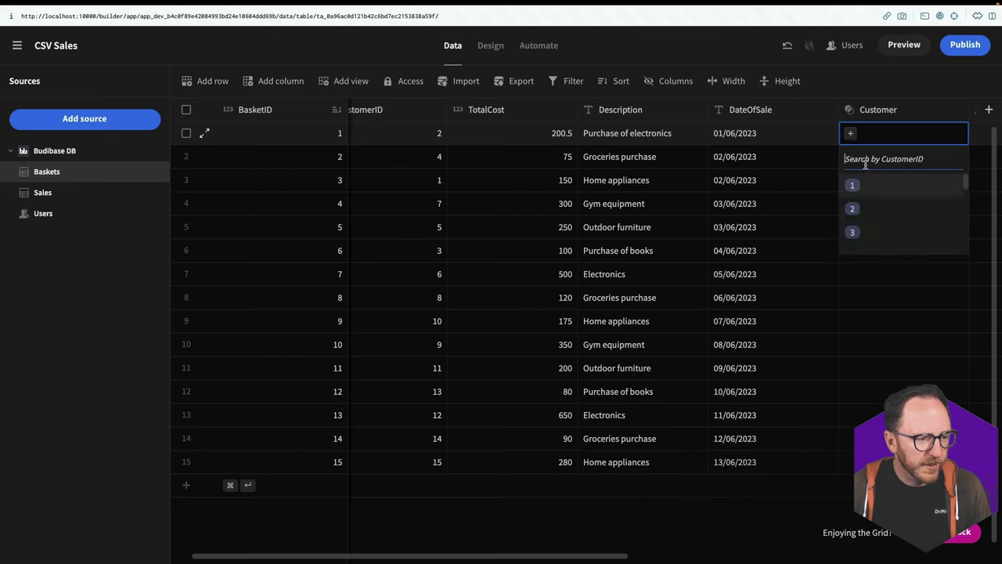
{"action": "left_click", "coordinate": [852, 209]}
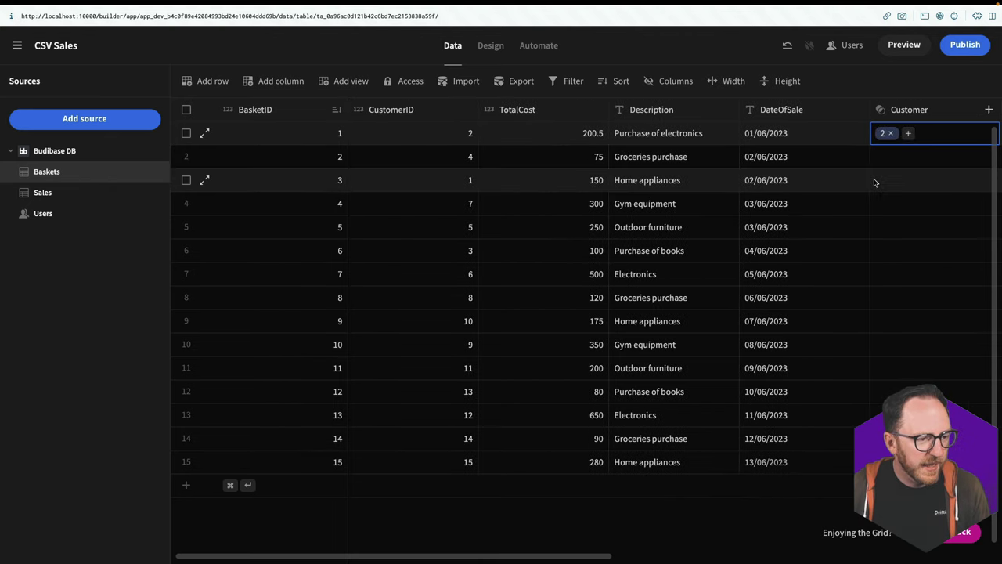
Step: Link baskets 2 and 3 in the Customer column to the Sales records matching their CustomerID values
{"action": "left_click", "coordinate": [901, 160]}
{"action": "left_click", "coordinate": [851, 156]}
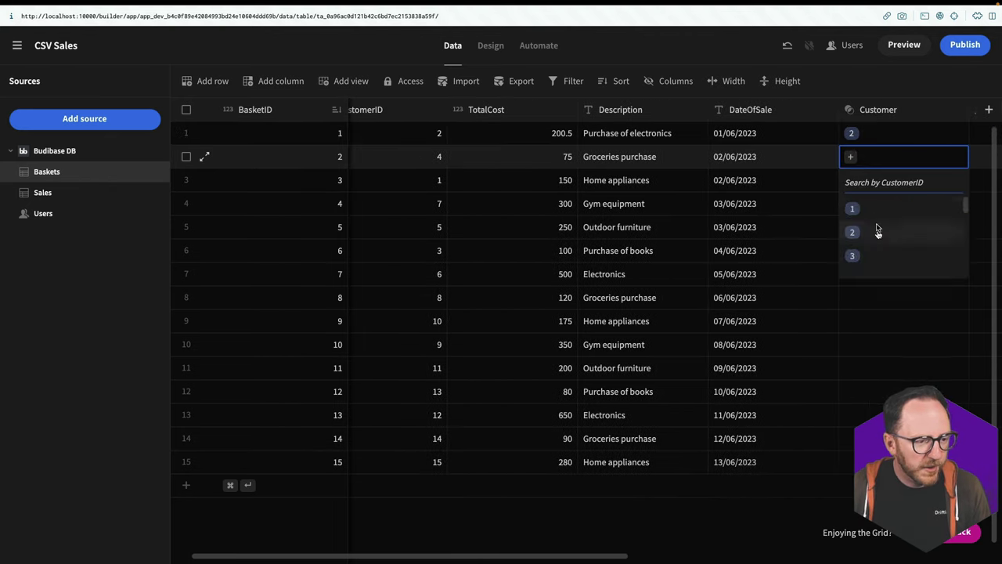
{"action": "left_click", "coordinate": [877, 243]}
{"action": "left_click", "coordinate": [853, 183]}
{"action": "left_click", "coordinate": [882, 180]}
{"action": "left_click", "coordinate": [888, 229]}
Step: Link baskets 4, 5 and 6 in the Customer column to Sales records 7, 5 and 3, matching their CustomerID values
{"action": "left_click", "coordinate": [861, 205]}
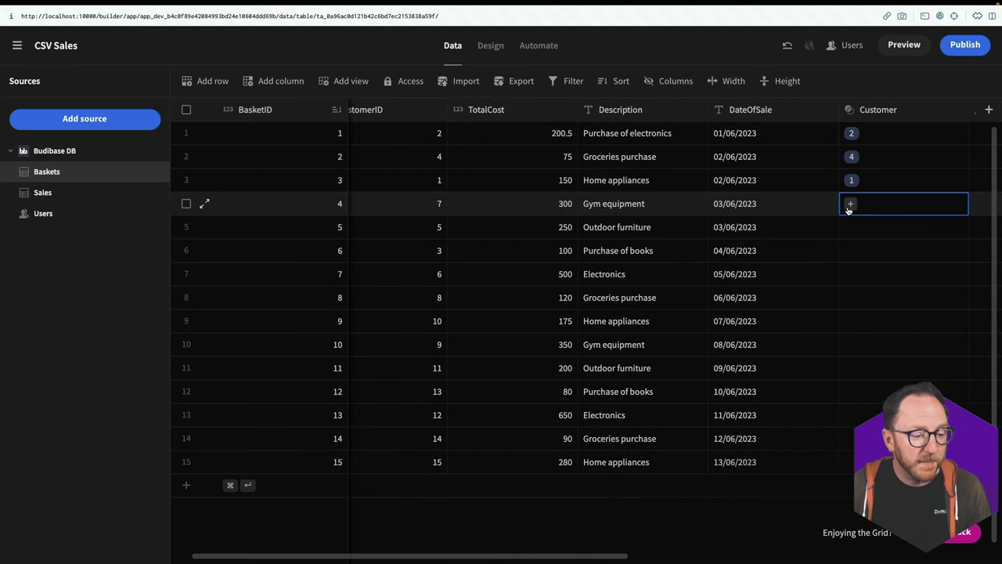
{"action": "left_click", "coordinate": [850, 204]}
{"action": "left_click", "coordinate": [854, 258]}
{"action": "left_click", "coordinate": [852, 229]}
{"action": "left_click", "coordinate": [850, 227]}
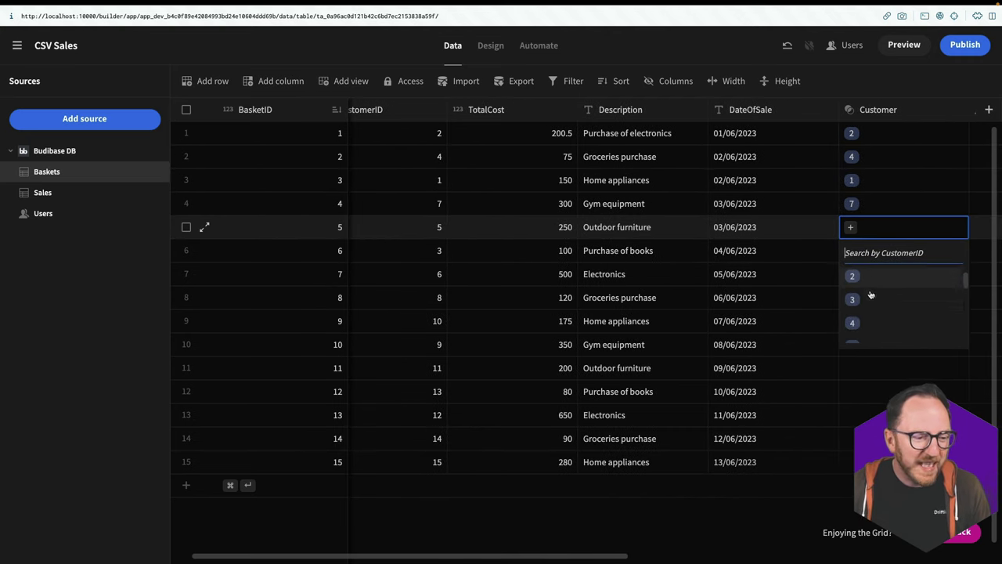
{"action": "left_click", "coordinate": [873, 299]}
{"action": "left_click", "coordinate": [851, 255]}
{"action": "left_click", "coordinate": [850, 250]}
{"action": "left_click", "coordinate": [857, 346]}
Step: Link baskets 7, 8 and 9 in the Customer column to Sales records 6, 8 and 10, matching their CustomerID values
{"action": "left_click", "coordinate": [861, 274]}
{"action": "left_click", "coordinate": [850, 274]}
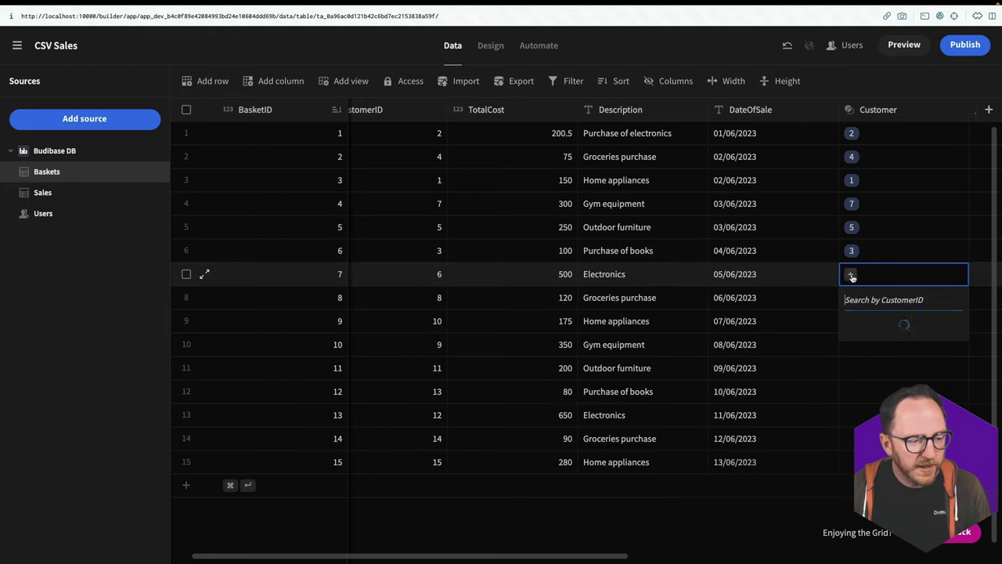
{"action": "left_click", "coordinate": [866, 317]}
{"action": "left_click", "coordinate": [861, 297]}
{"action": "left_click", "coordinate": [850, 297]}
{"action": "left_click", "coordinate": [850, 349]}
{"action": "left_click", "coordinate": [861, 321]}
{"action": "left_click", "coordinate": [850, 321]}
{"action": "left_click", "coordinate": [863, 394]}
Step: Link baskets 10, 11 and 12 in the Customer column to Sales records 9, 11 and 13, matching their CustomerID values
{"action": "left_click", "coordinate": [867, 329]}
{"action": "left_click", "coordinate": [851, 328]}
{"action": "left_click", "coordinate": [861, 392]}
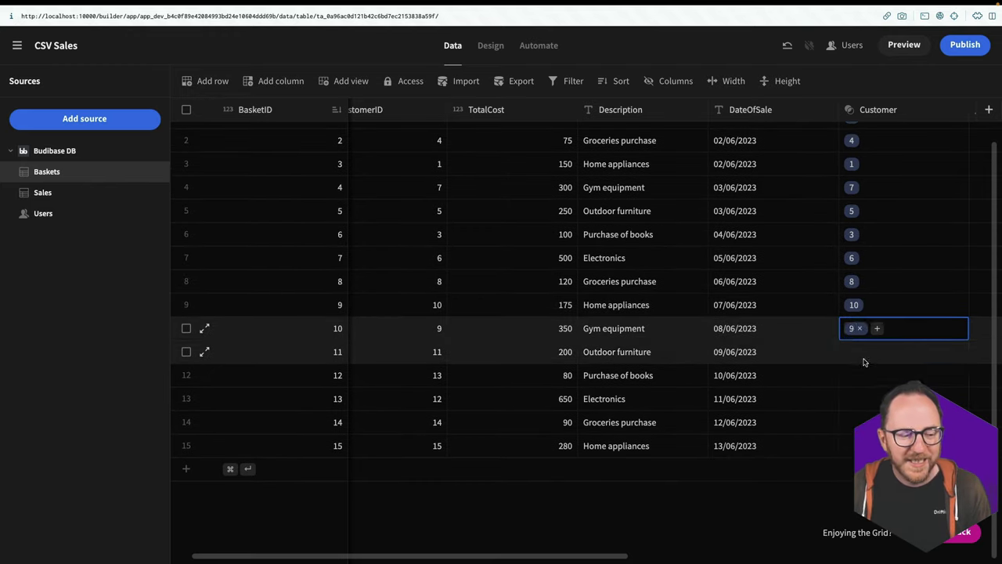
{"action": "left_click", "coordinate": [865, 353]}
{"action": "left_click", "coordinate": [850, 351]}
{"action": "left_click", "coordinate": [862, 415]}
{"action": "left_click", "coordinate": [849, 377]}
{"action": "left_click", "coordinate": [850, 377]}
{"action": "left_click", "coordinate": [854, 311]}
Step: Link baskets 13, 14 and 15 in the Customer column to Sales records 12, 14 and 15, matching their CustomerID values
{"action": "left_click", "coordinate": [861, 398]}
{"action": "left_click", "coordinate": [850, 398]}
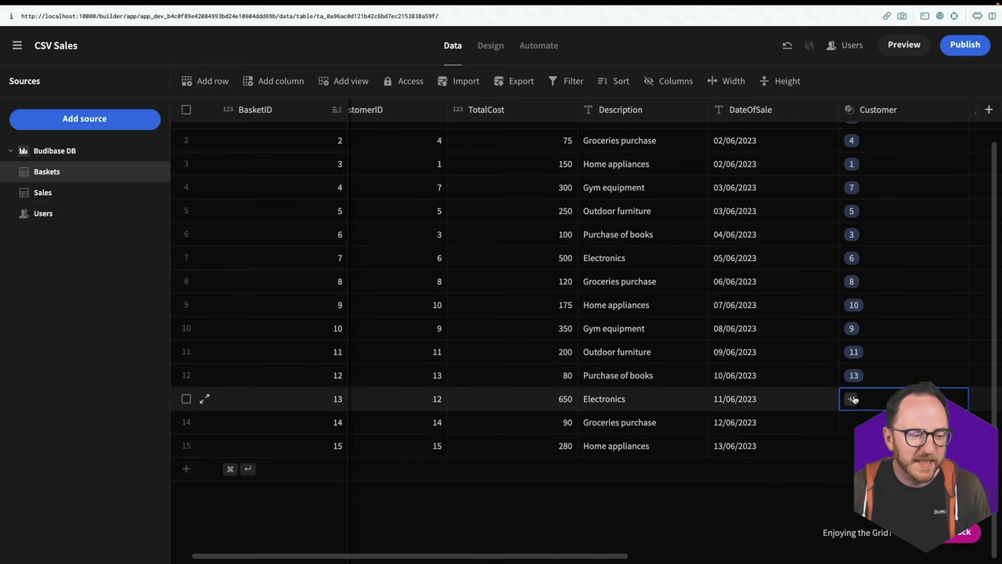
{"action": "left_click", "coordinate": [853, 356]}
{"action": "left_click", "coordinate": [861, 422]}
{"action": "left_click", "coordinate": [850, 422]}
{"action": "left_click", "coordinate": [853, 396]}
{"action": "left_click", "coordinate": [861, 445]}
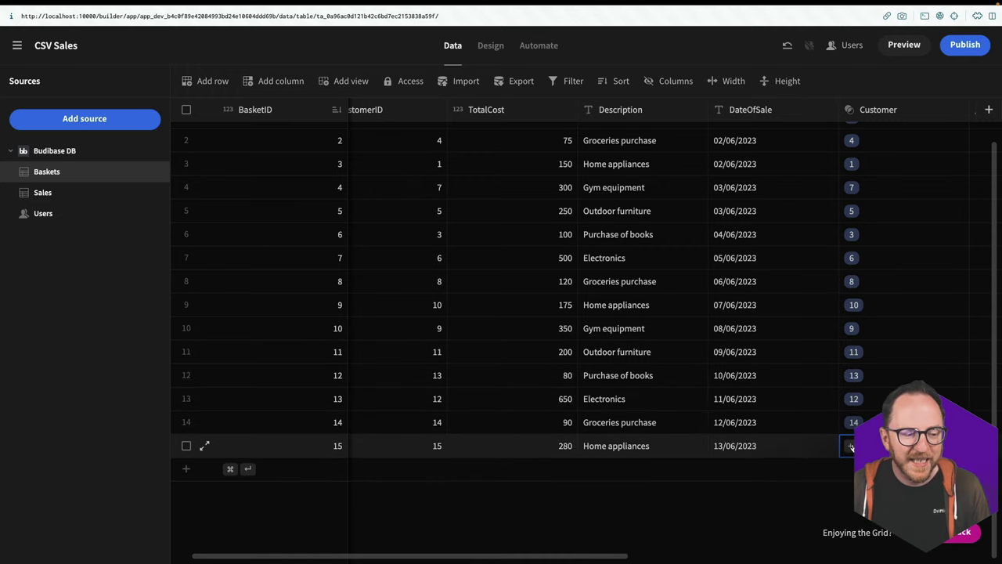
{"action": "left_click", "coordinate": [850, 445]}
{"action": "left_click", "coordinate": [854, 411]}
{"action": "left_click", "coordinate": [796, 338]}
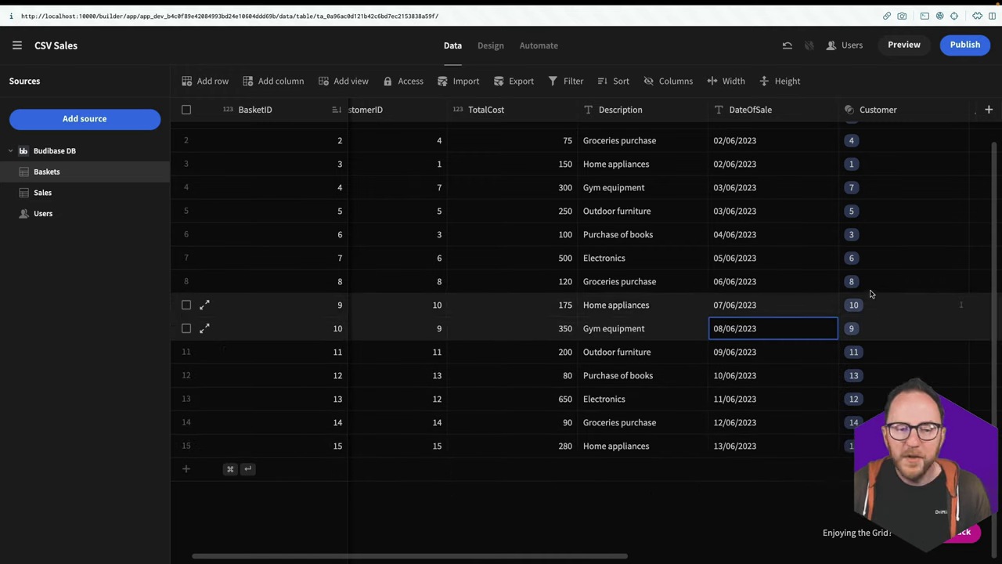
Step: Hide the CustomerID column in the Baskets table, and use Email as the display column of the Sales table
{"action": "left_click", "coordinate": [436, 109]}
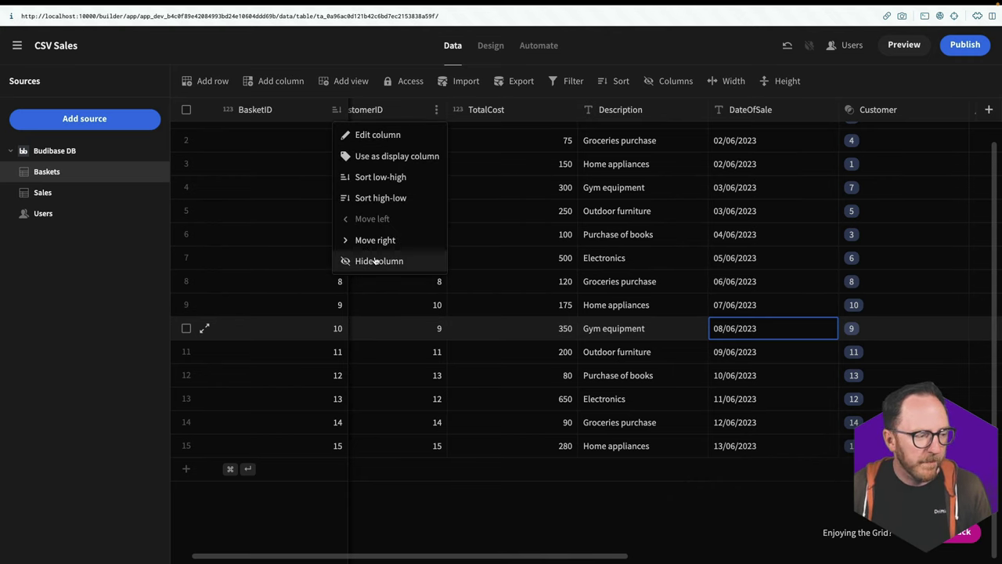
{"action": "left_click", "coordinate": [728, 110]}
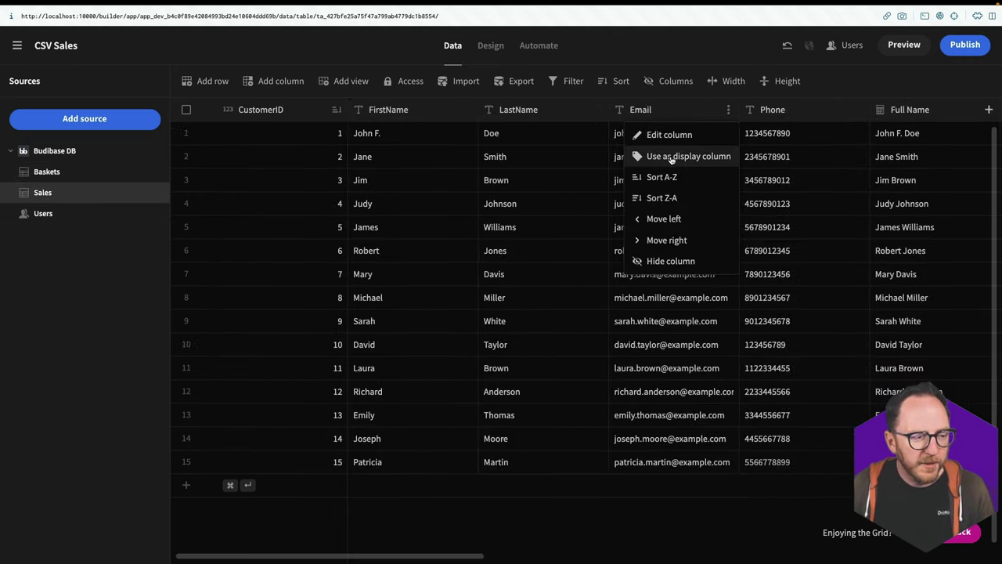
{"action": "left_click", "coordinate": [671, 156]}
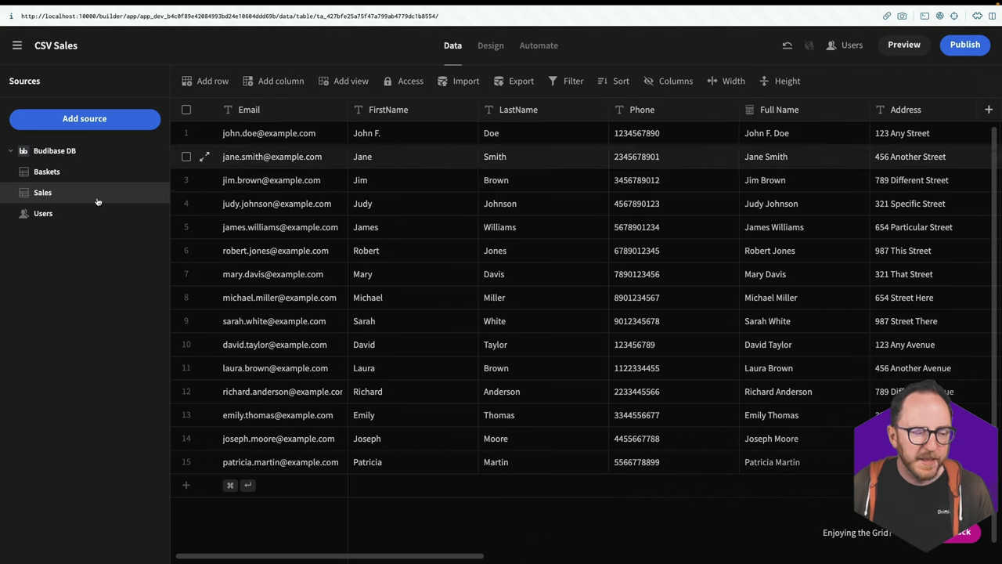
Step: Move the Customer column in the Baskets table to between TotalCost and Description
{"action": "left_click", "coordinate": [47, 172]}
{"action": "scroll", "coordinate": [763, 199], "scroll_direction": "right", "scroll_amount": 5}
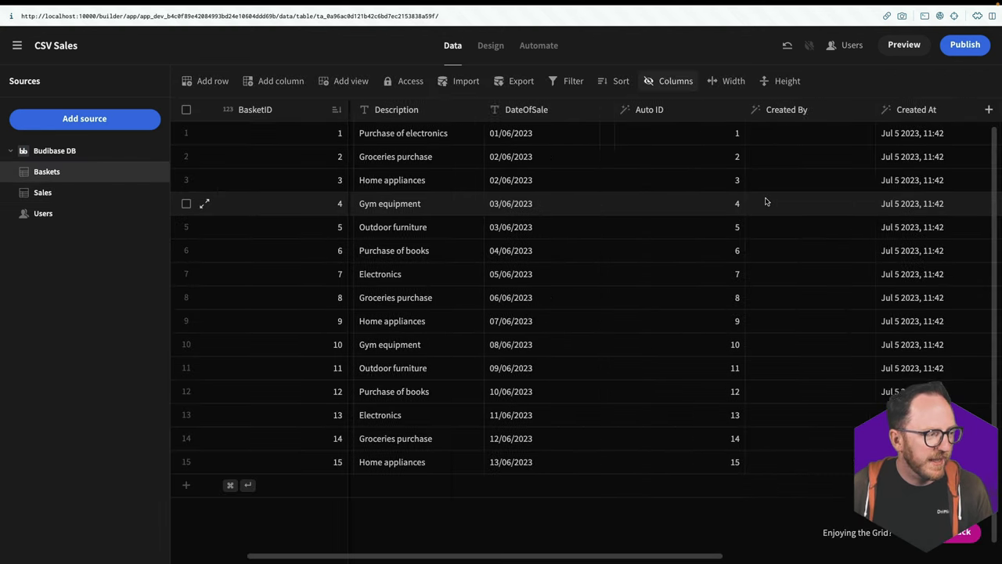
{"action": "scroll", "coordinate": [756, 200], "scroll_direction": "left", "scroll_amount": 5}
{"action": "scroll", "coordinate": [752, 202], "scroll_direction": "right", "scroll_amount": 5}
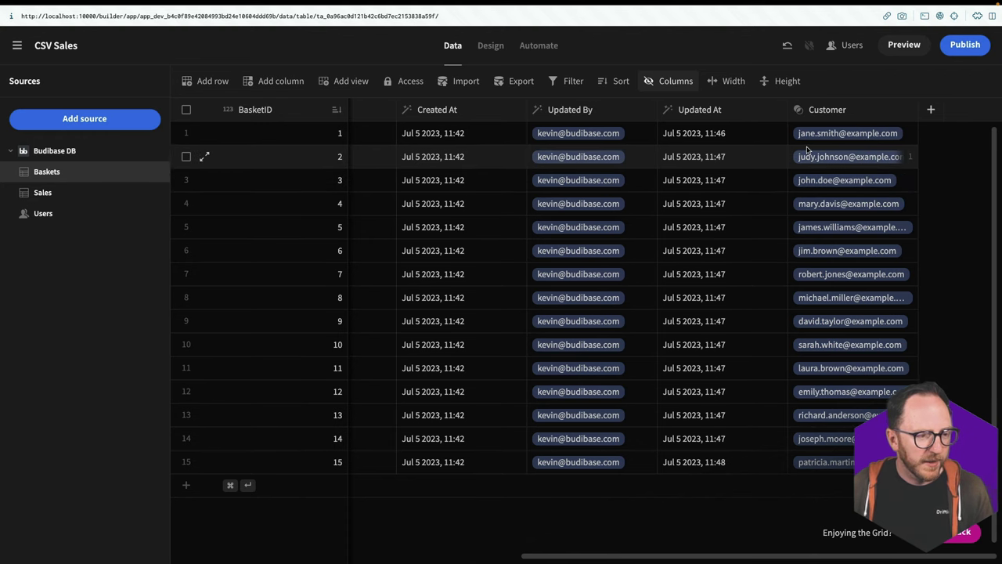
{"action": "left_click_drag", "start_coordinate": [825, 109], "coordinate": [607, 132]}
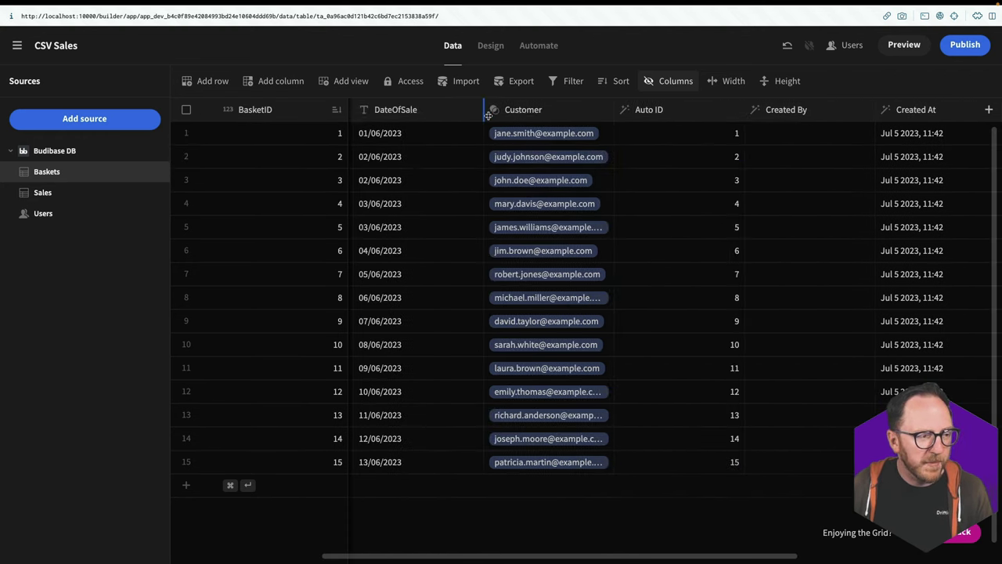
{"action": "left_click_drag", "start_coordinate": [778, 111], "coordinate": [484, 116]}
Step: Remove the CustomerID column from the table block on the /baskets screen and save the column configuration
{"action": "left_click", "coordinate": [490, 46]}
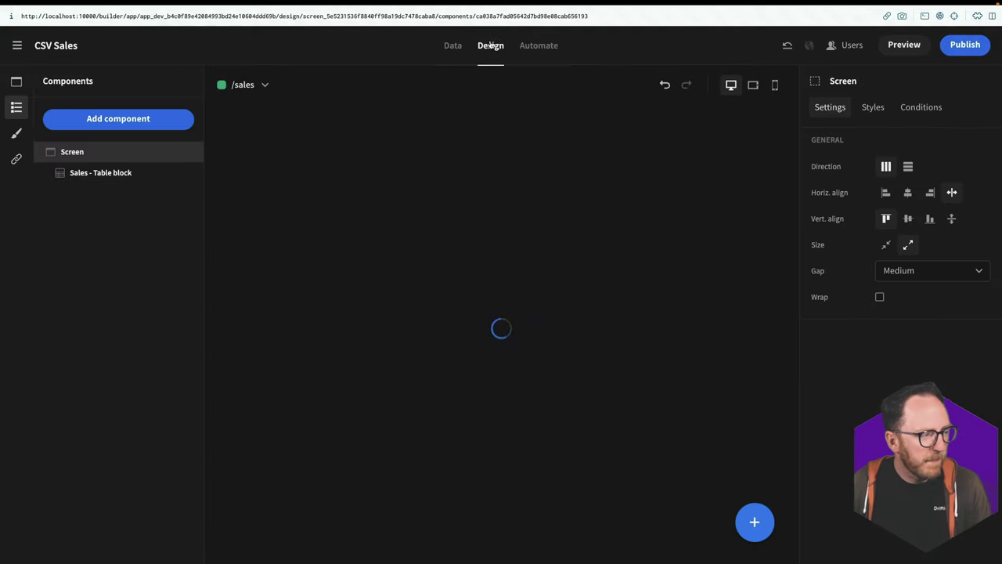
{"action": "left_click", "coordinate": [16, 81]}
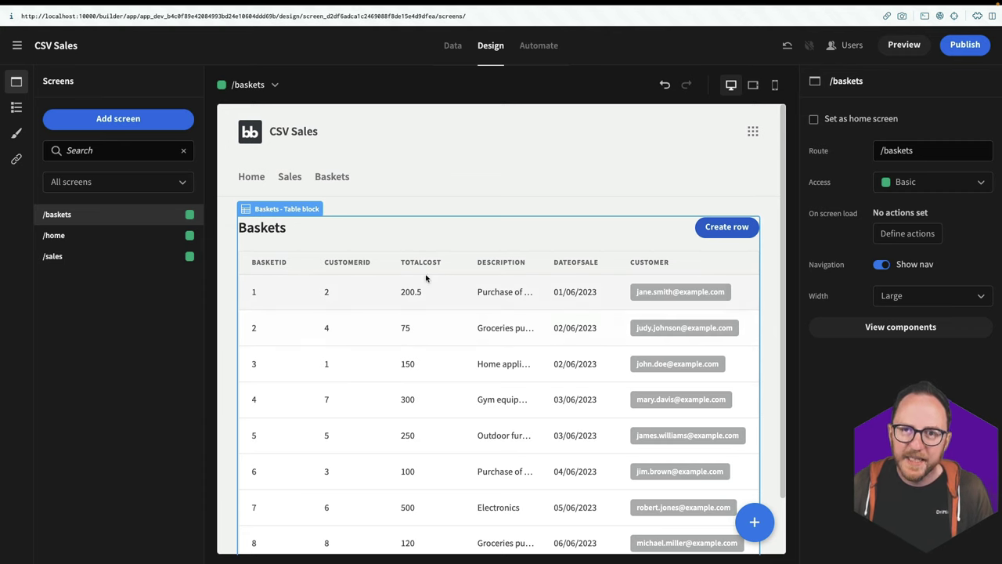
{"action": "left_click", "coordinate": [492, 354]}
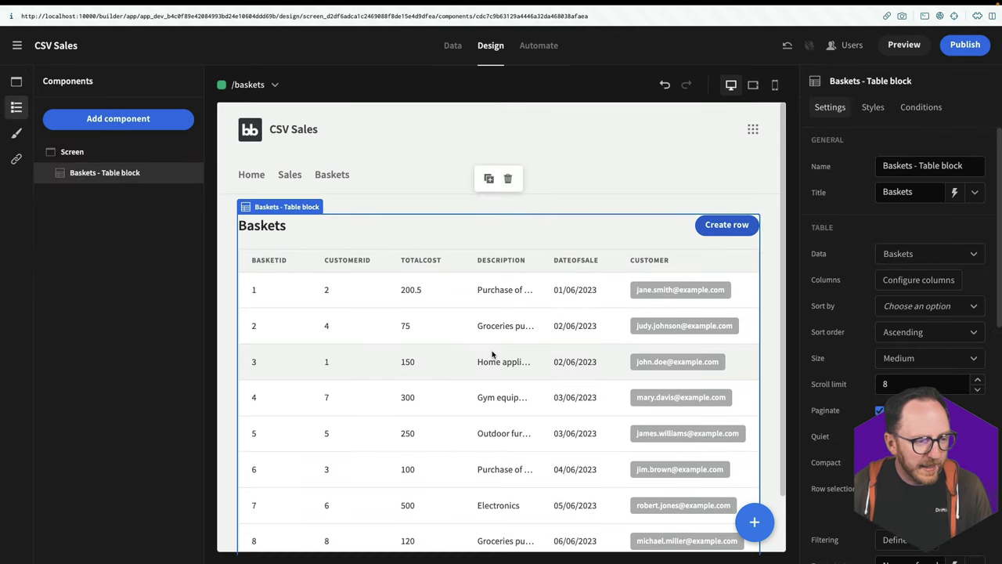
{"action": "left_click", "coordinate": [920, 279]}
{"action": "left_click", "coordinate": [473, 420]}
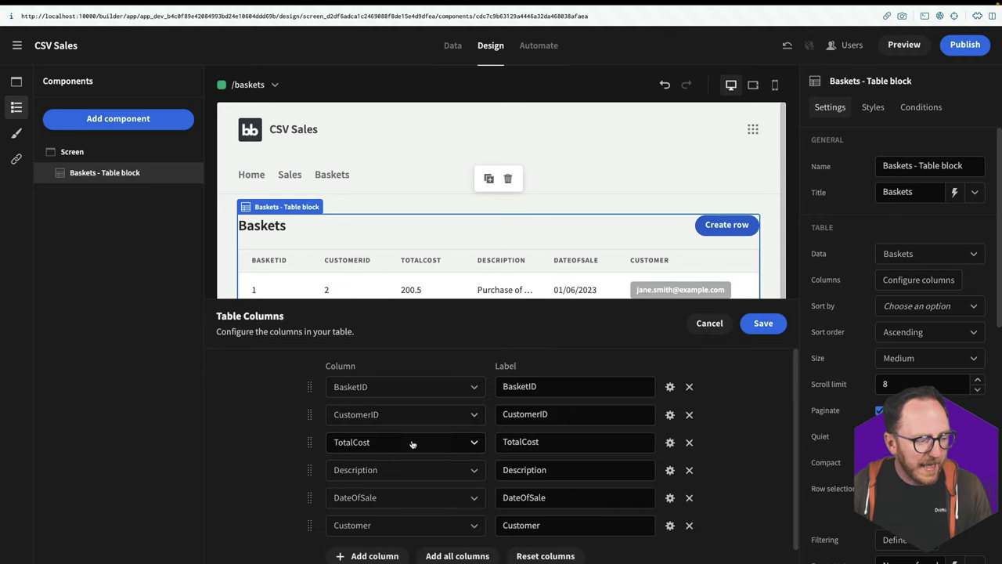
{"action": "left_click", "coordinate": [689, 415]}
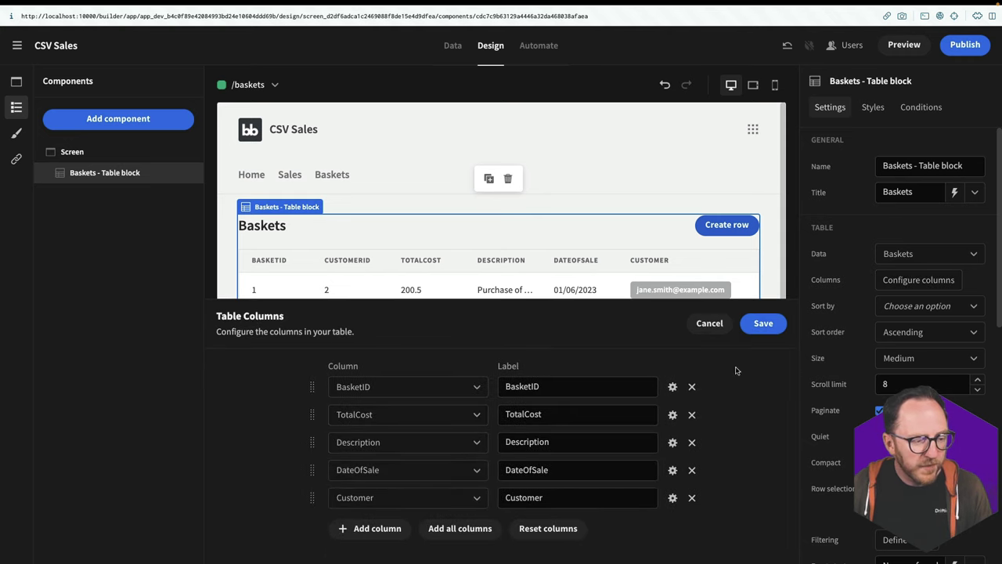
{"action": "left_click", "coordinate": [763, 322]}
Step: Configure the Baskets details side panel form with all columns except CustomerID and save the fields
{"action": "scroll", "coordinate": [910, 225], "scroll_direction": "down", "scroll_amount": 5}
{"action": "left_click", "coordinate": [911, 225]}
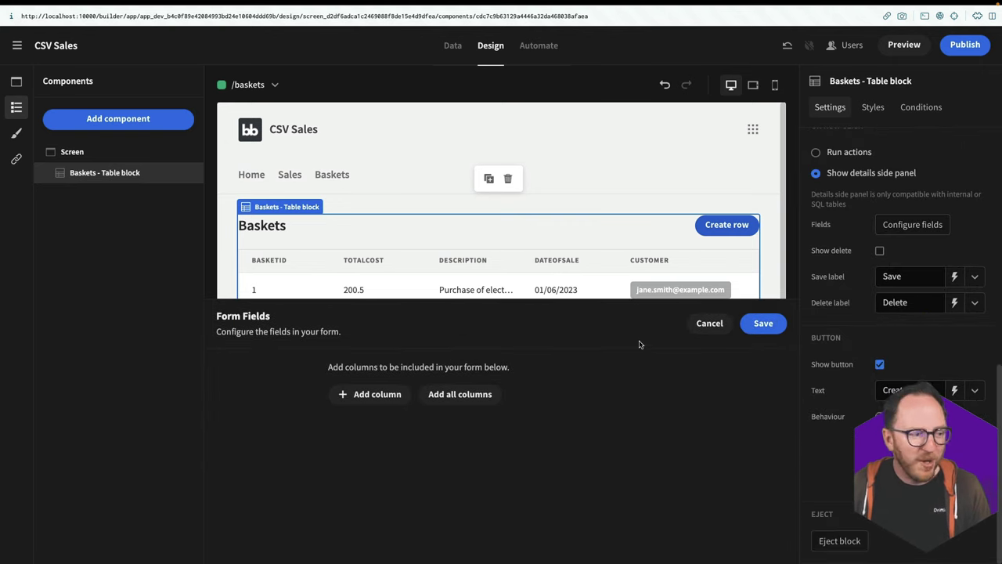
{"action": "left_click", "coordinate": [457, 394]}
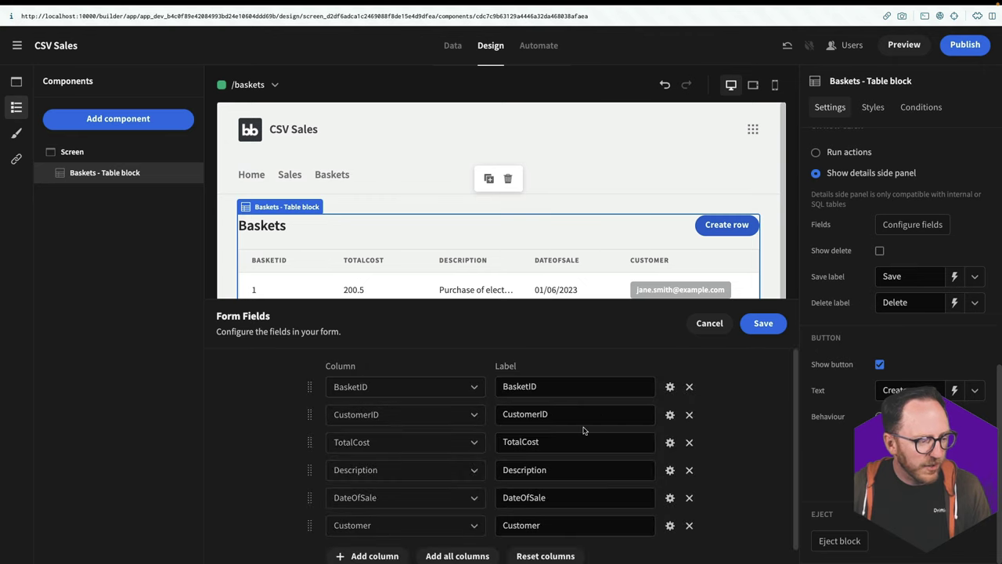
{"action": "left_click", "coordinate": [689, 414]}
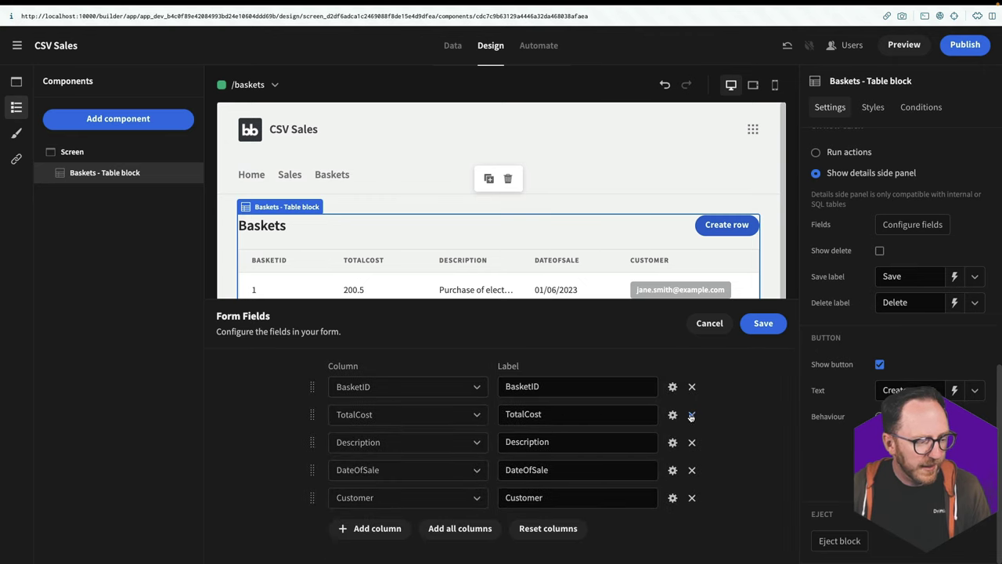
{"action": "left_click", "coordinate": [763, 323]}
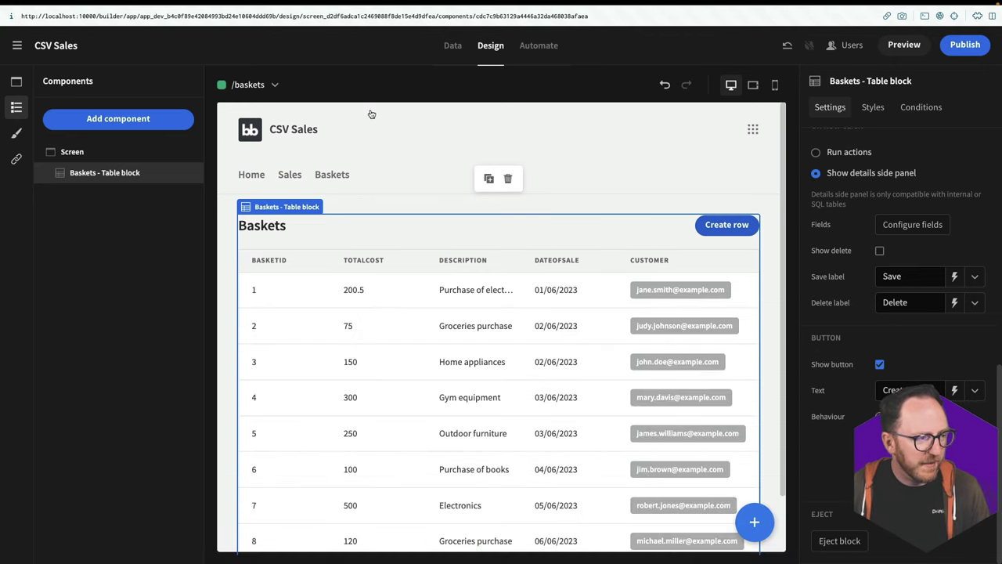
Step: Preview the app, try out the Customer choices by e-mail in the Baskets create-row form, and close the form without saving
{"action": "left_click", "coordinate": [903, 45]}
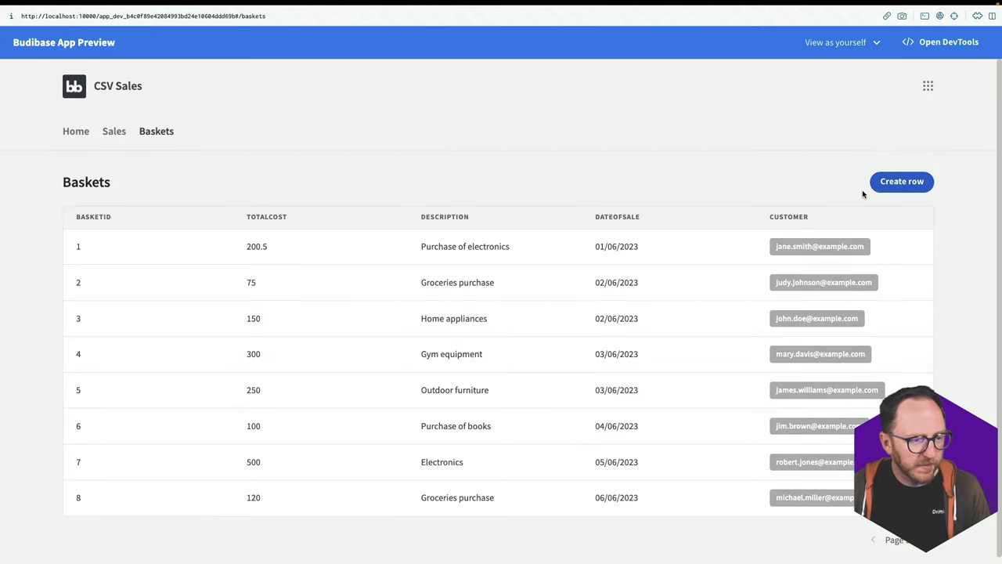
{"action": "left_click", "coordinate": [898, 184]}
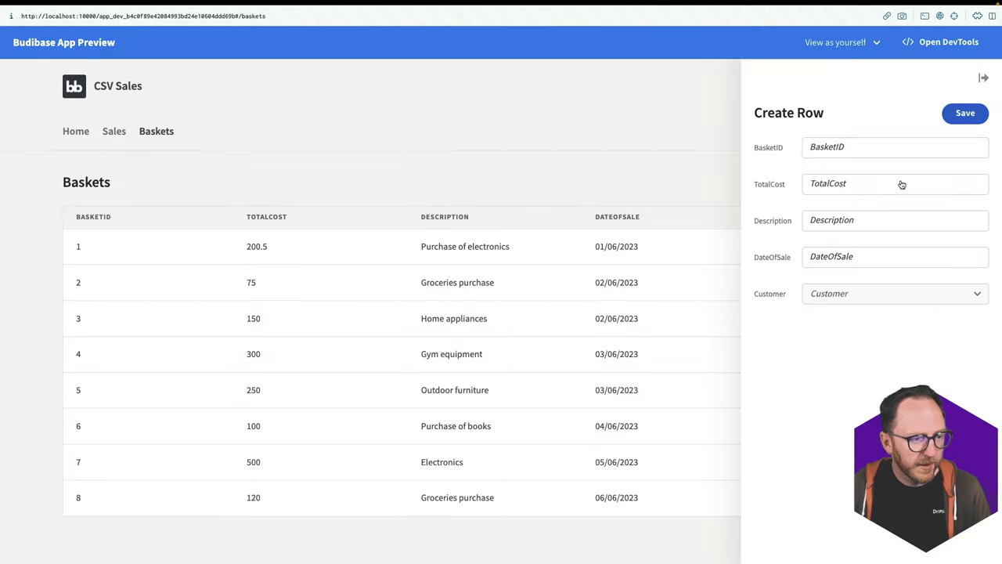
{"action": "left_click", "coordinate": [847, 299]}
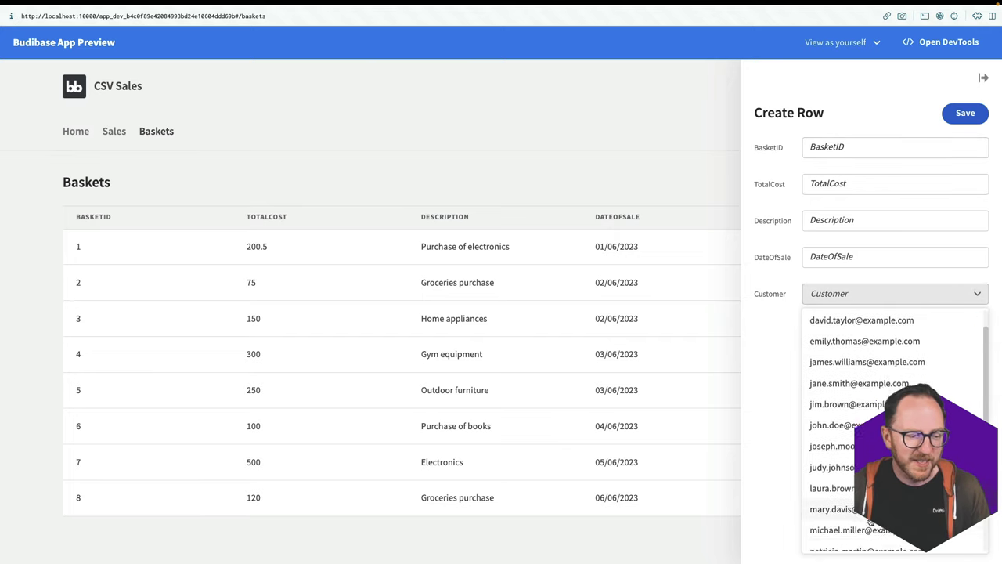
{"action": "left_click", "coordinate": [834, 509]}
{"action": "left_click", "coordinate": [874, 300]}
{"action": "left_click", "coordinate": [865, 378]}
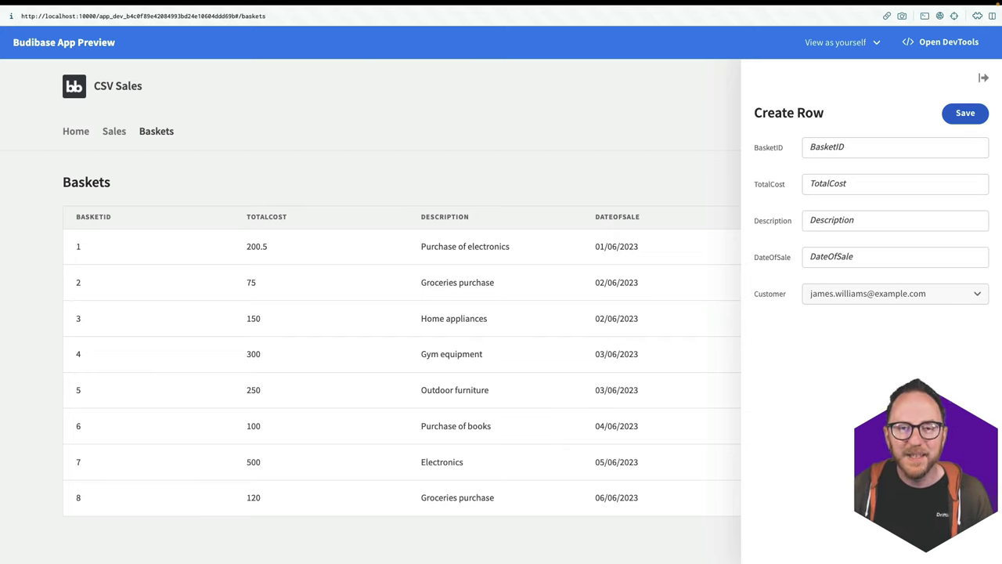
{"action": "left_click", "coordinate": [745, 244]}
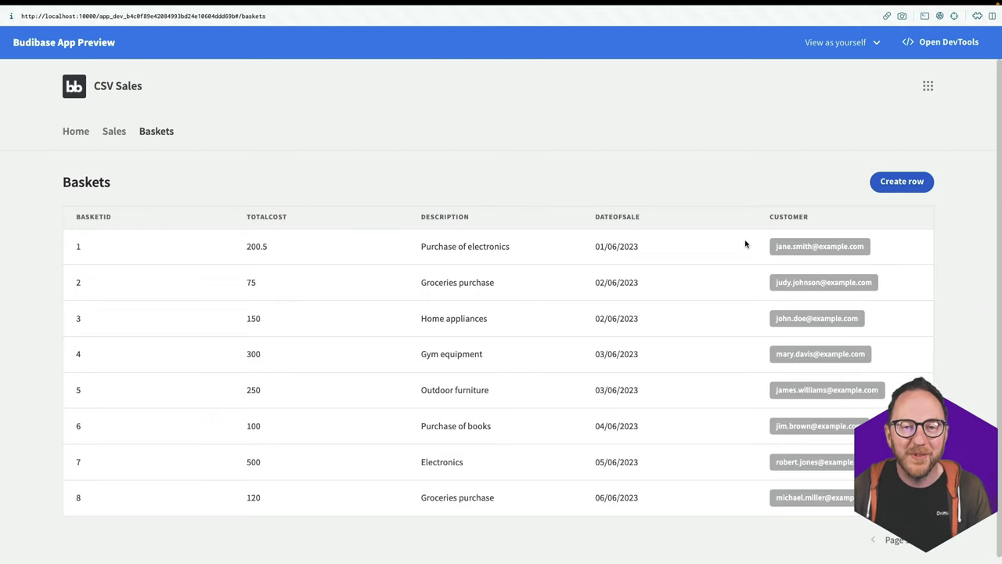
Step: Start a new column named HighCost with the Formula type in the Baskets table
{"action": "key", "text": "super+t"}
{"action": "key", "text": "Return"}
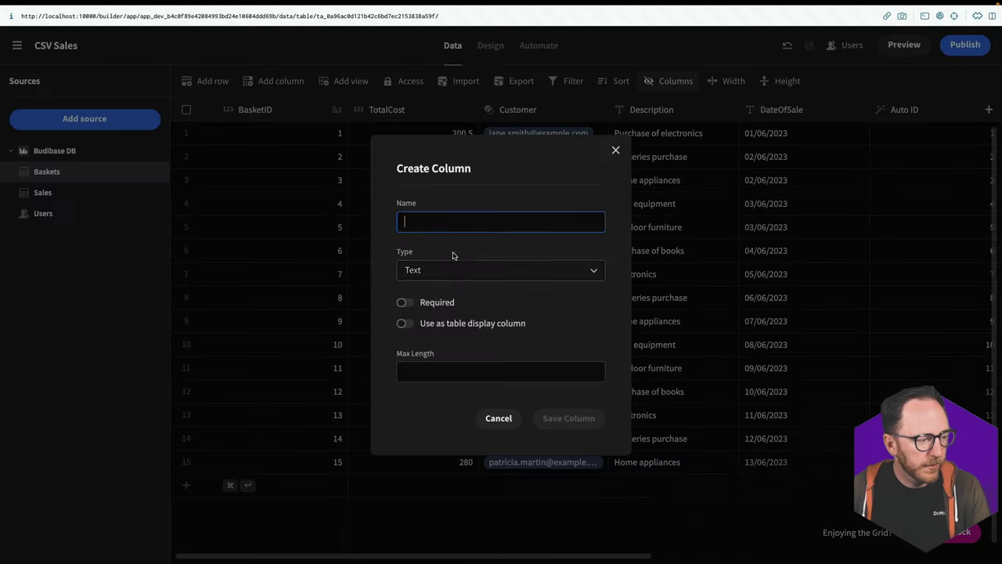
{"action": "left_click", "coordinate": [466, 269]}
{"action": "scroll", "coordinate": [474, 383], "scroll_direction": "down", "scroll_amount": 1}
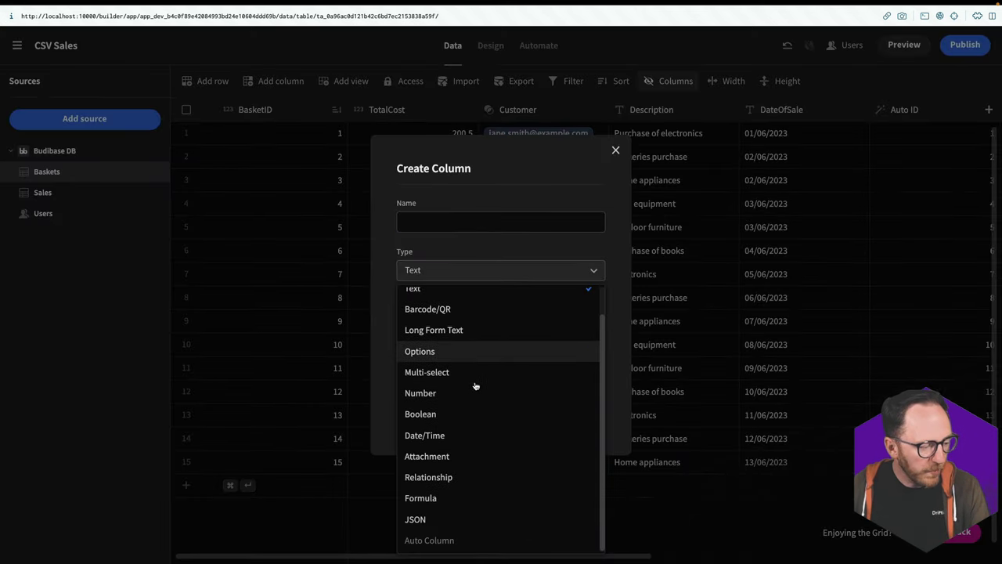
{"action": "left_click", "coordinate": [450, 499]}
{"action": "left_click", "coordinate": [483, 197]}
{"action": "type", "text": "HighCost"}
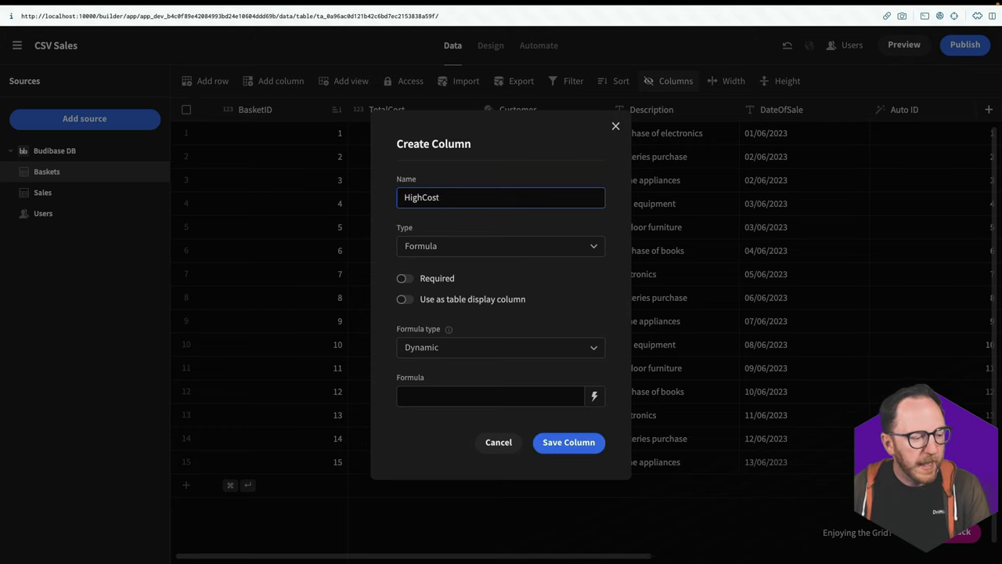
Step: Give the HighCost column the JavaScript formula return $("TotalCost") > 1000 and save the column
{"action": "left_click", "coordinate": [594, 395]}
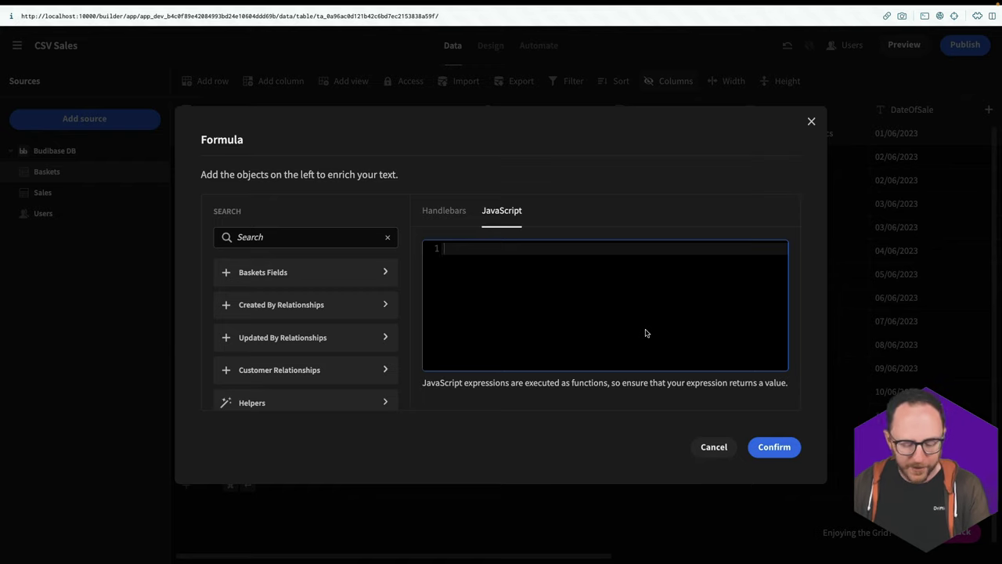
{"action": "type", "text": "return"}
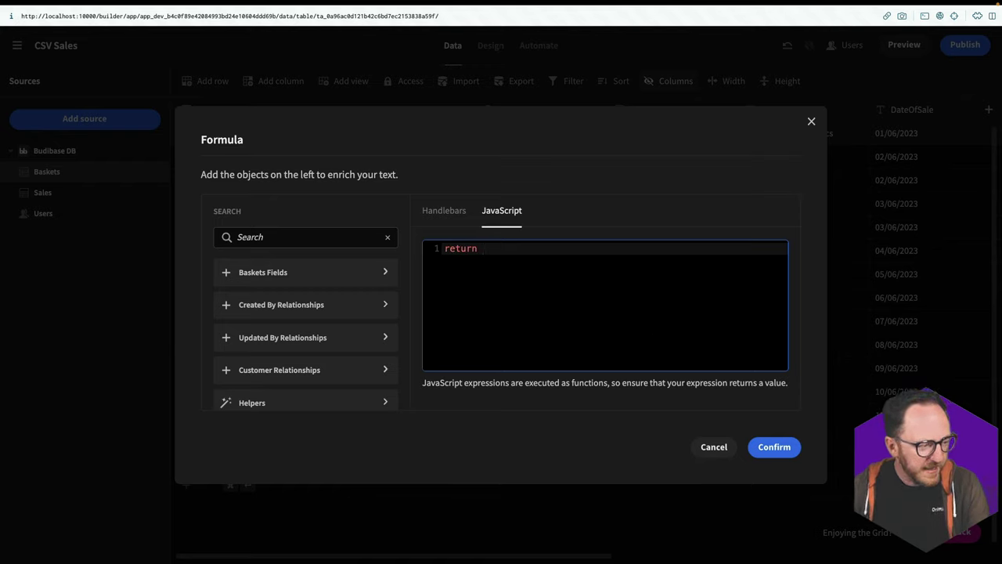
{"action": "left_click", "coordinate": [335, 280]}
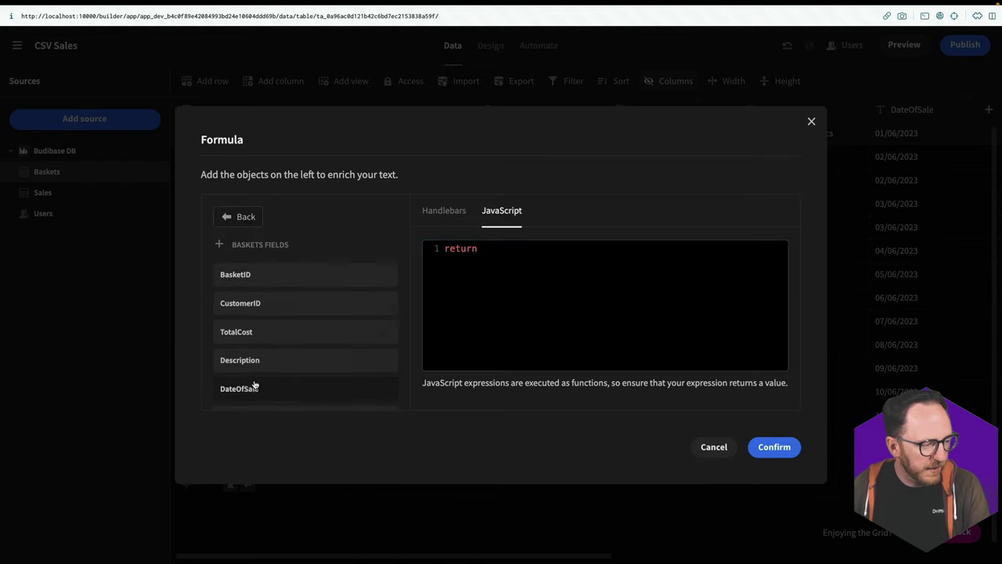
{"action": "left_click", "coordinate": [295, 332]}
{"action": "left_click", "coordinate": [590, 250]}
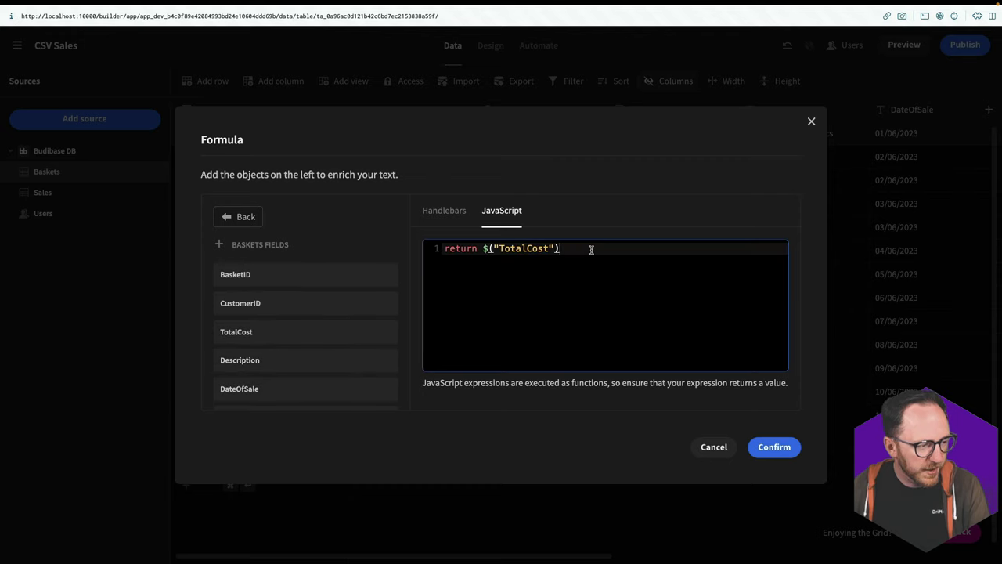
{"action": "type", "text": "> 1000"}
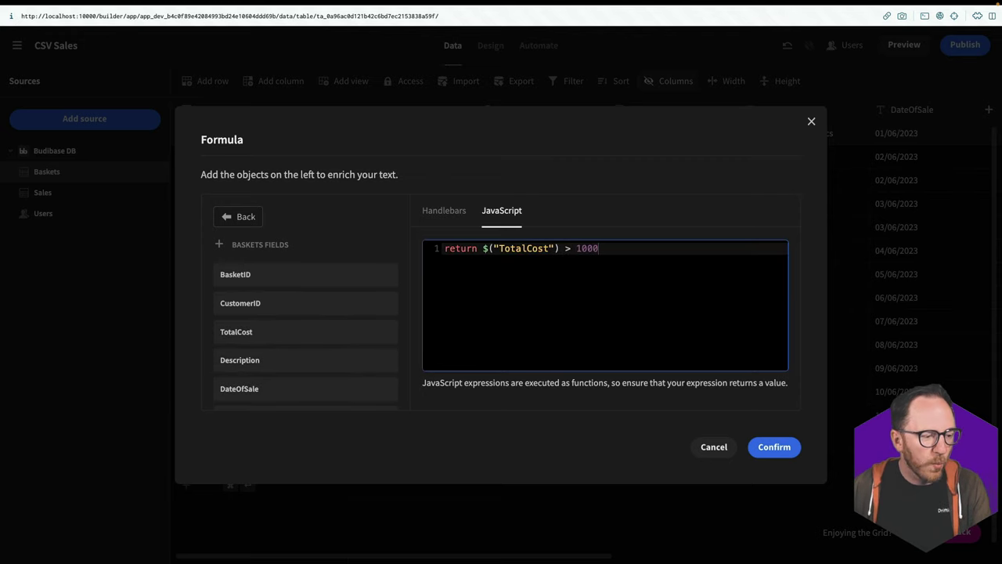
{"action": "left_click", "coordinate": [772, 451]}
{"action": "left_click", "coordinate": [575, 444]}
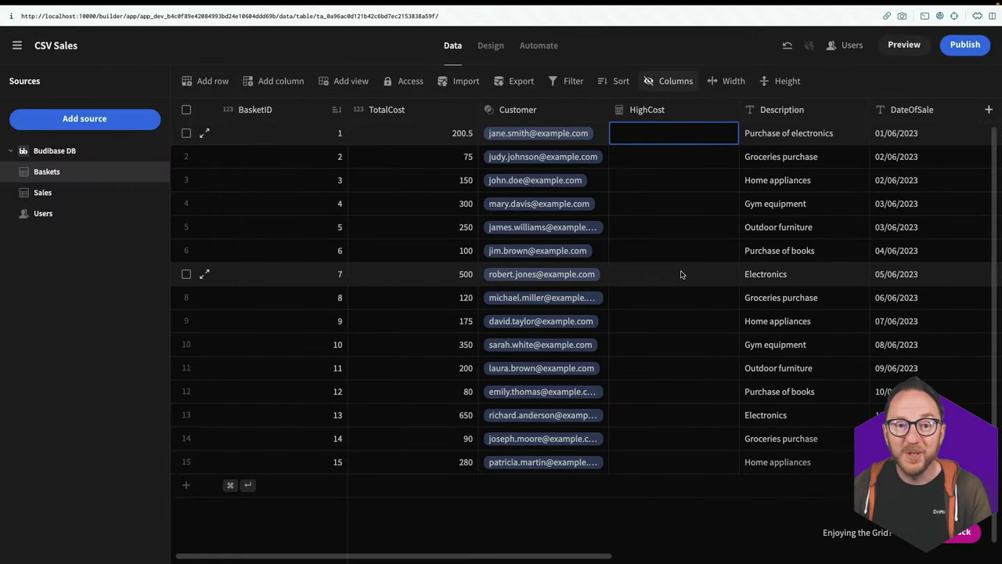
Step: Set the TotalCost of basket 1 to 2000.5 in the Baskets table
{"action": "left_click", "coordinate": [466, 133]}
{"action": "double_click", "coordinate": [467, 133]}
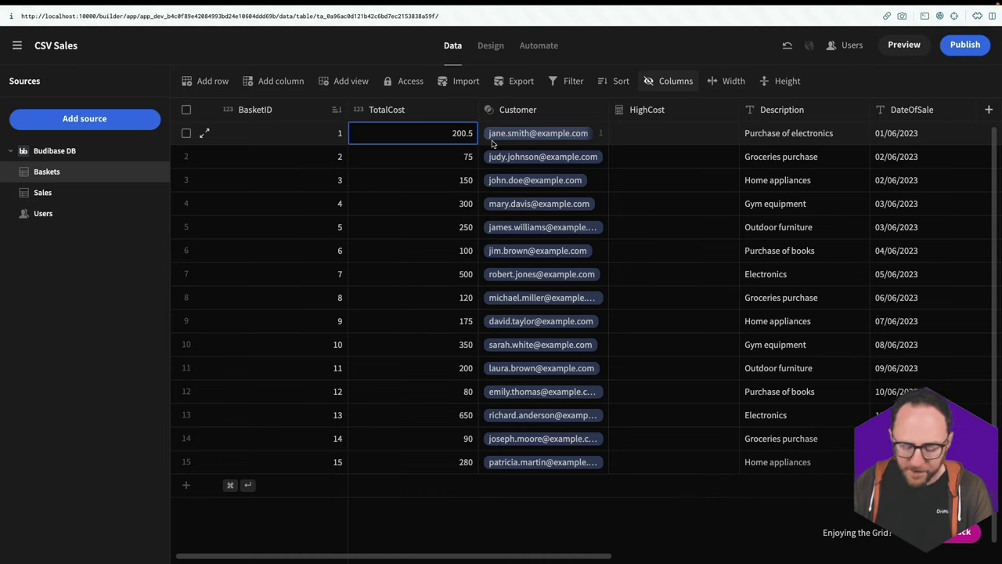
{"action": "type", "text": "0"}
{"action": "key", "text": "Return"}
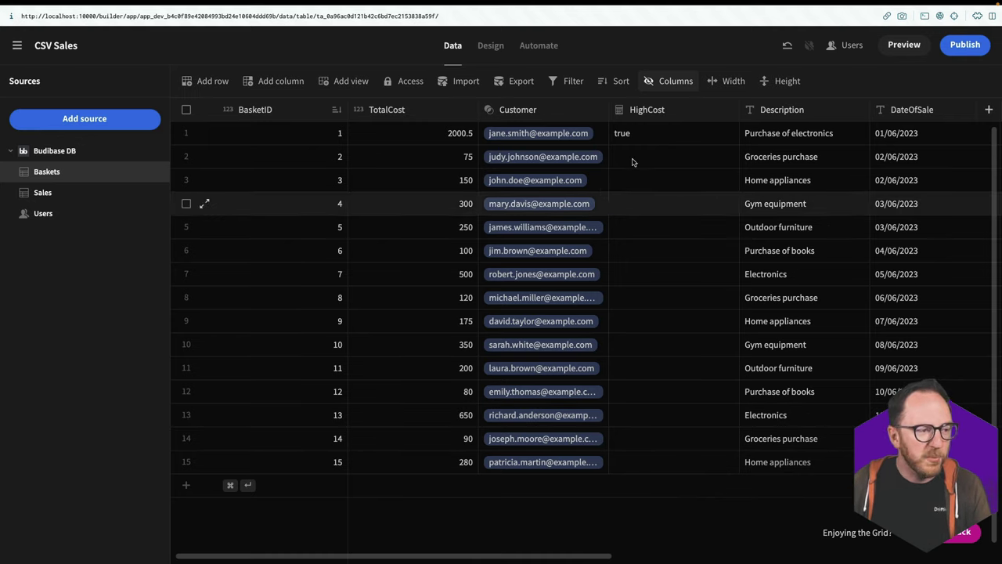
{"action": "left_click", "coordinate": [538, 47]}
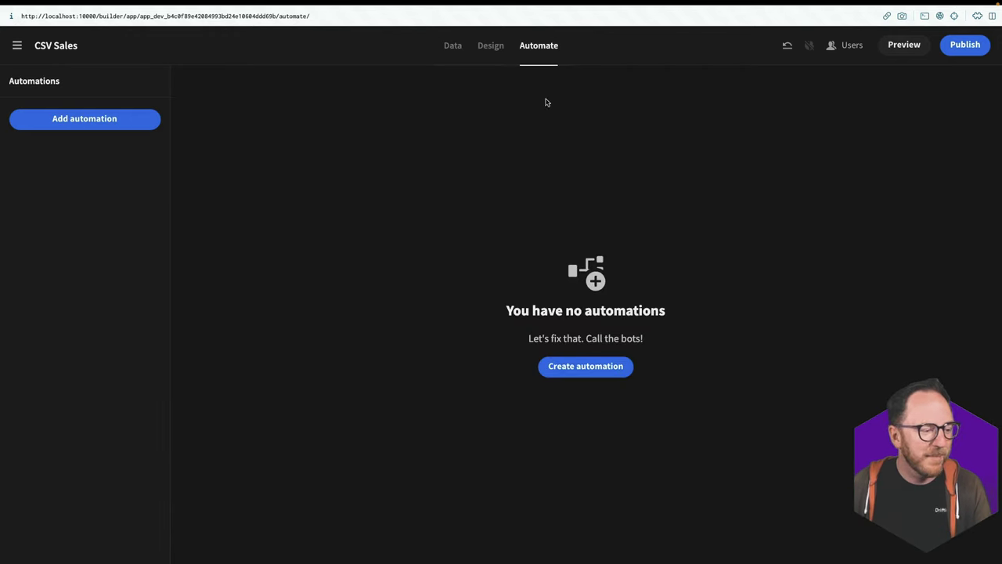
{"action": "left_click", "coordinate": [453, 47]}
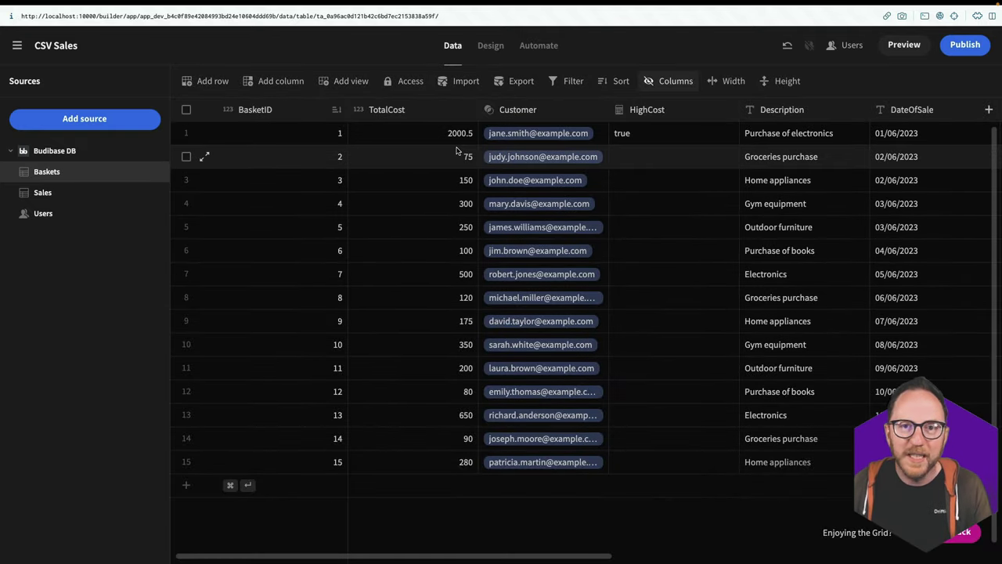
{"action": "left_click", "coordinate": [490, 45]}
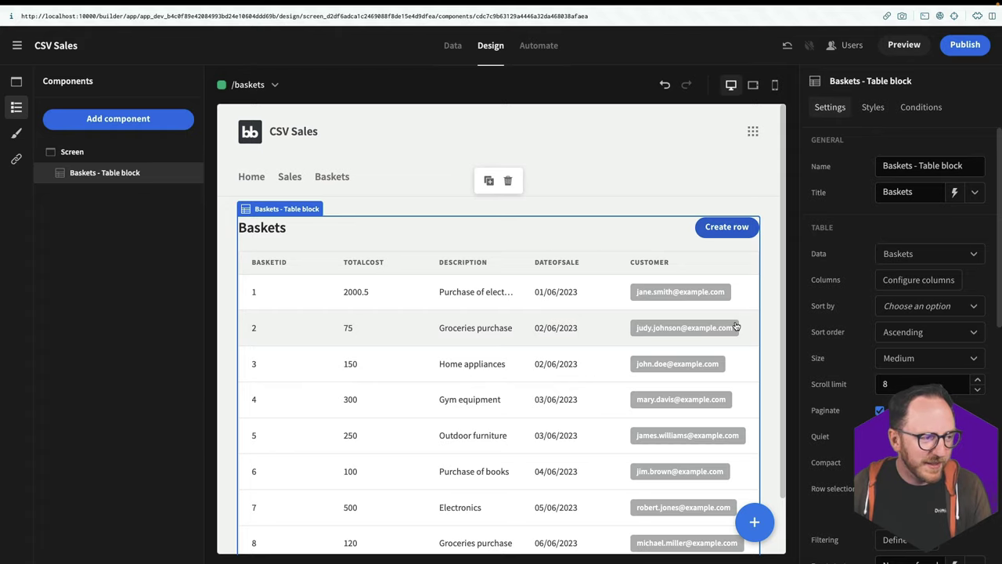
Step: Create an automation named HighCostTrigger that starts when a row is updated in the Baskets table
{"action": "left_click", "coordinate": [526, 50]}
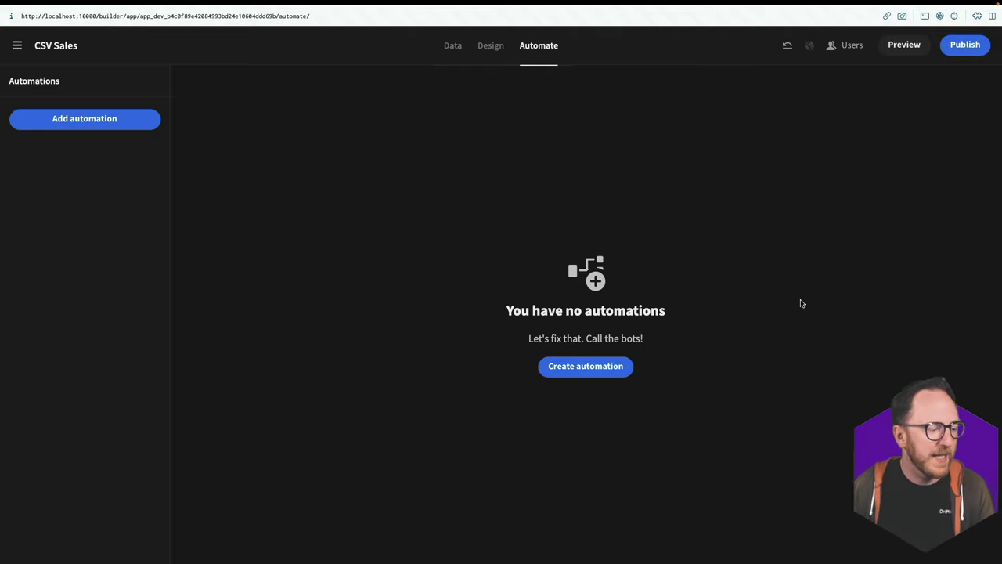
{"action": "left_click", "coordinate": [625, 372]}
{"action": "left_click", "coordinate": [431, 298]}
{"action": "type", "text": "HighCostTrigger"}
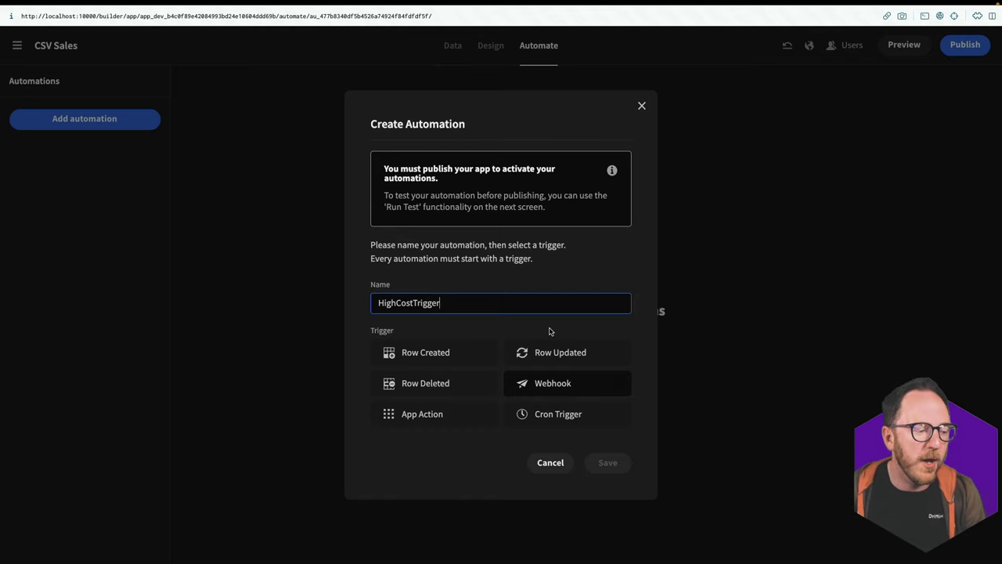
{"action": "left_click", "coordinate": [538, 355]}
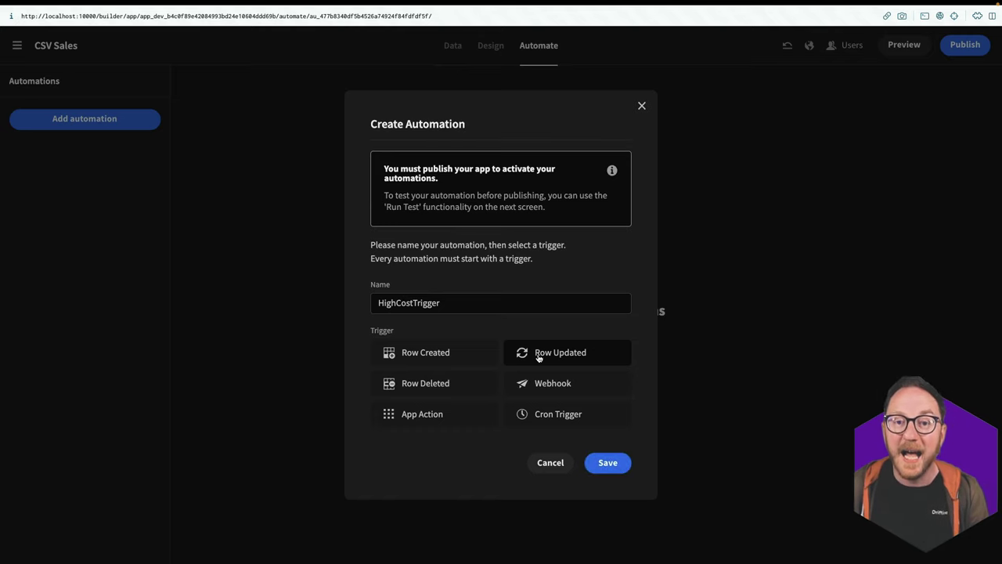
{"action": "left_click", "coordinate": [607, 463]}
{"action": "left_click", "coordinate": [486, 242]}
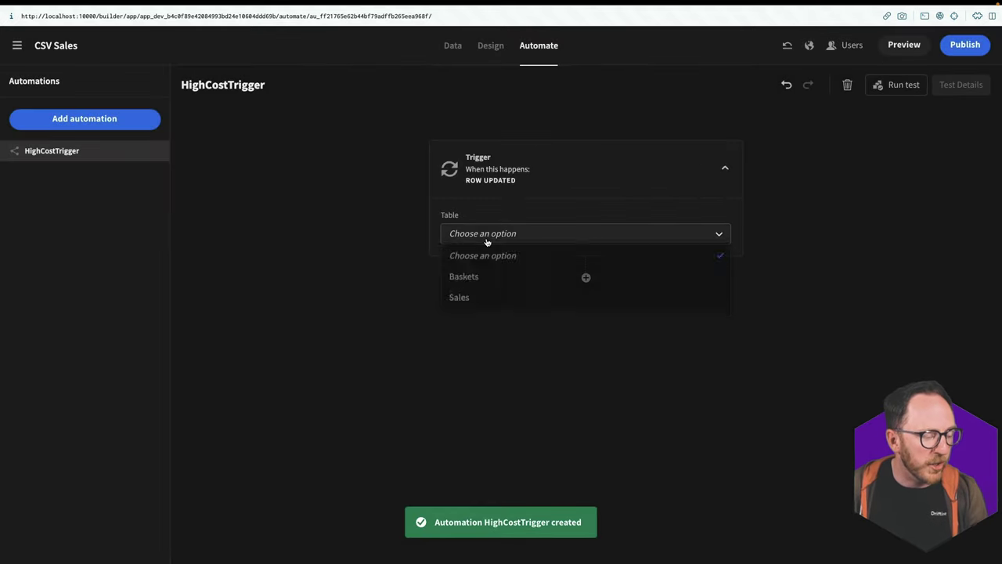
{"action": "left_click", "coordinate": [483, 282]}
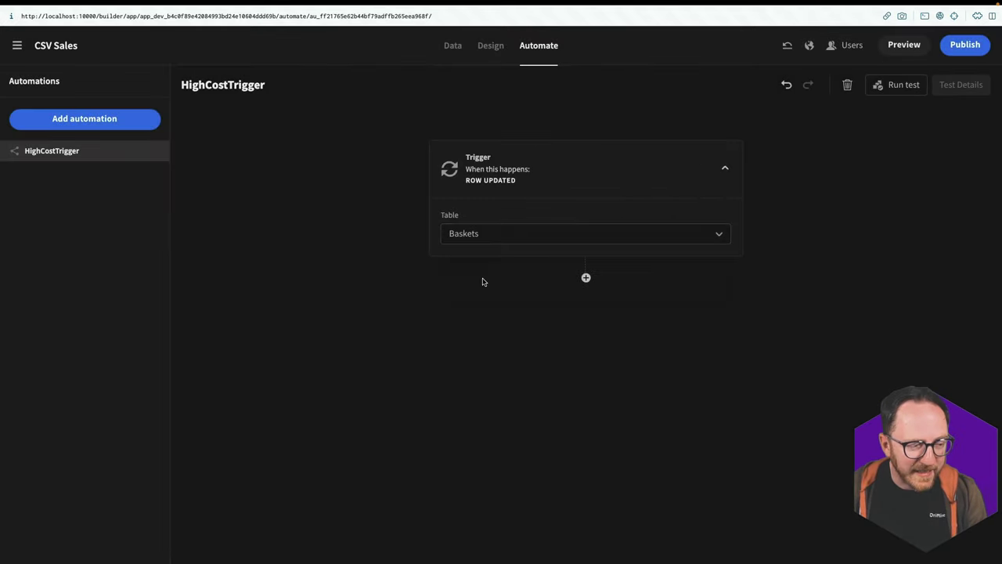
Step: Add a Condition step after the Row Updated trigger of the HighCostTrigger automation
{"action": "left_click", "coordinate": [586, 279]}
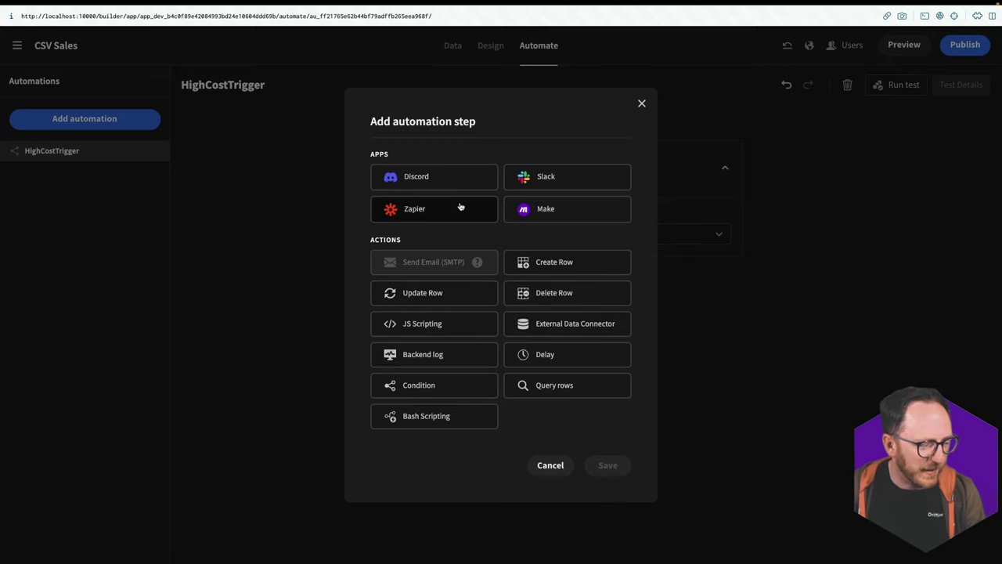
{"action": "left_click", "coordinate": [421, 386]}
{"action": "left_click", "coordinate": [609, 468]}
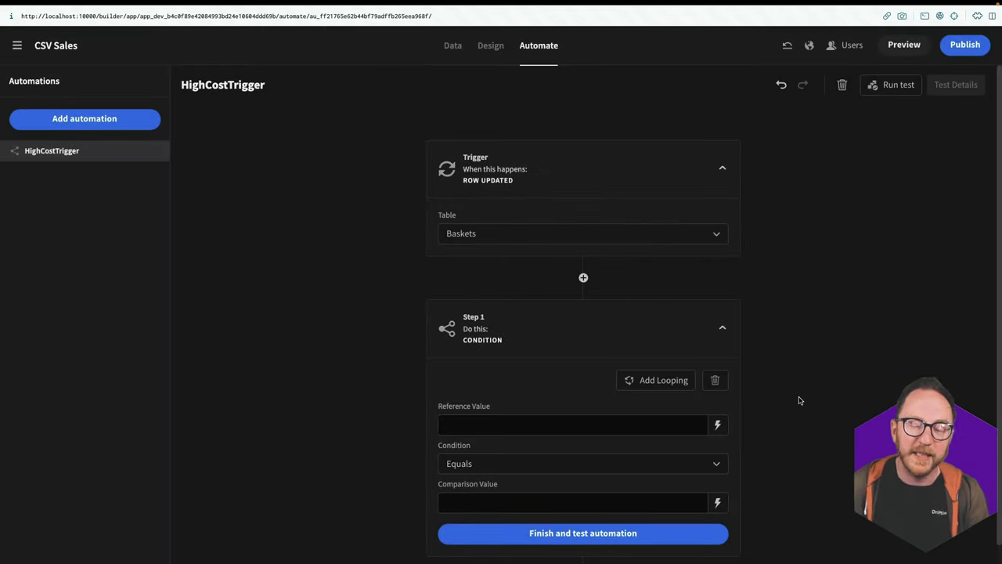
Step: Set the condition's reference value to {{ trigger.row.HighCost }} and its comparison value to true, keeping Equals as the condition
{"action": "scroll", "coordinate": [800, 400], "scroll_direction": "down", "scroll_amount": 1}
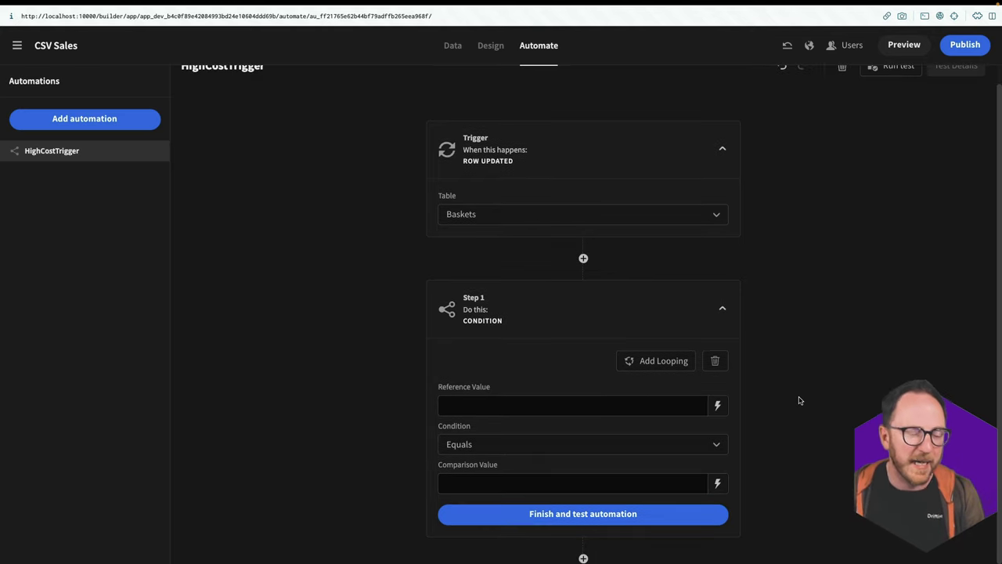
{"action": "left_click", "coordinate": [711, 406]}
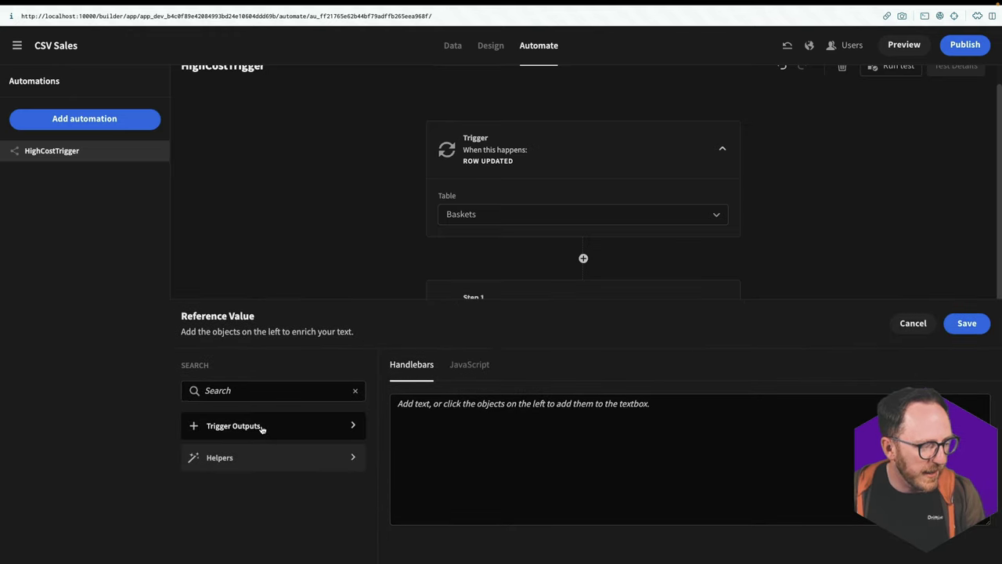
{"action": "left_click", "coordinate": [262, 427]}
{"action": "left_click", "coordinate": [213, 429]}
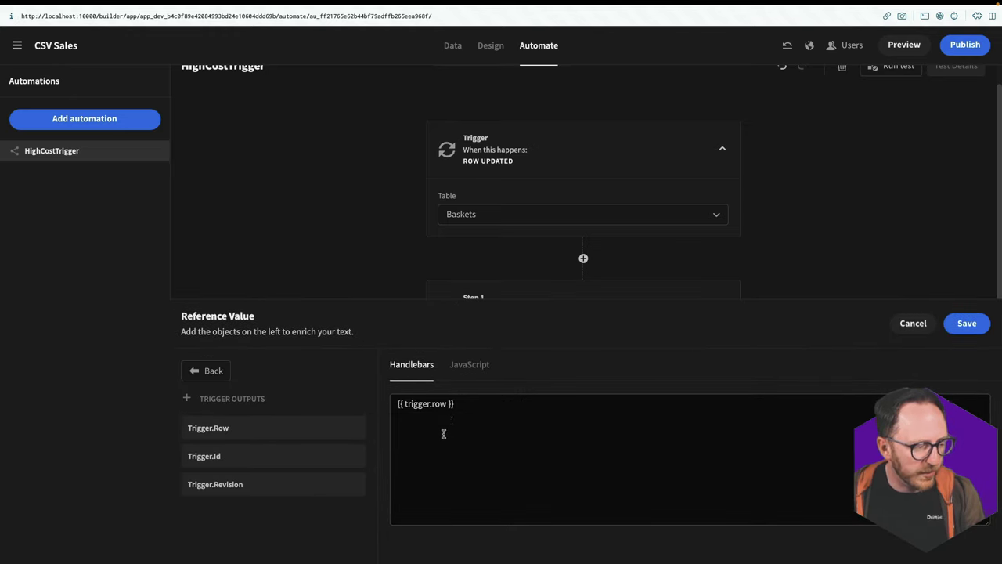
{"action": "left_click", "coordinate": [447, 404]}
{"action": "type", "text": ".HighCost"}
{"action": "left_click", "coordinate": [966, 324]}
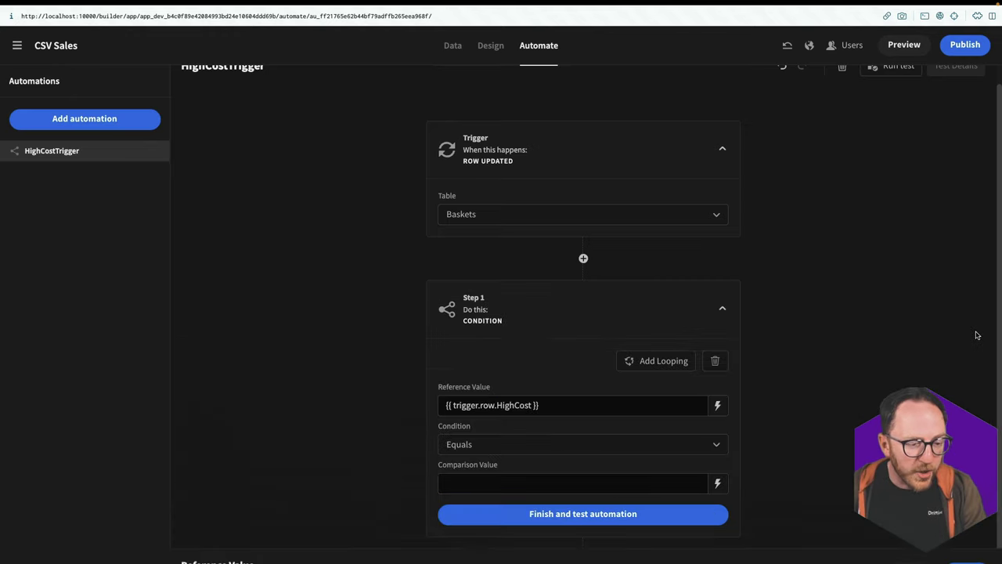
{"action": "left_click", "coordinate": [554, 483]}
{"action": "type", "text": "true"}
{"action": "left_click", "coordinate": [409, 394]}
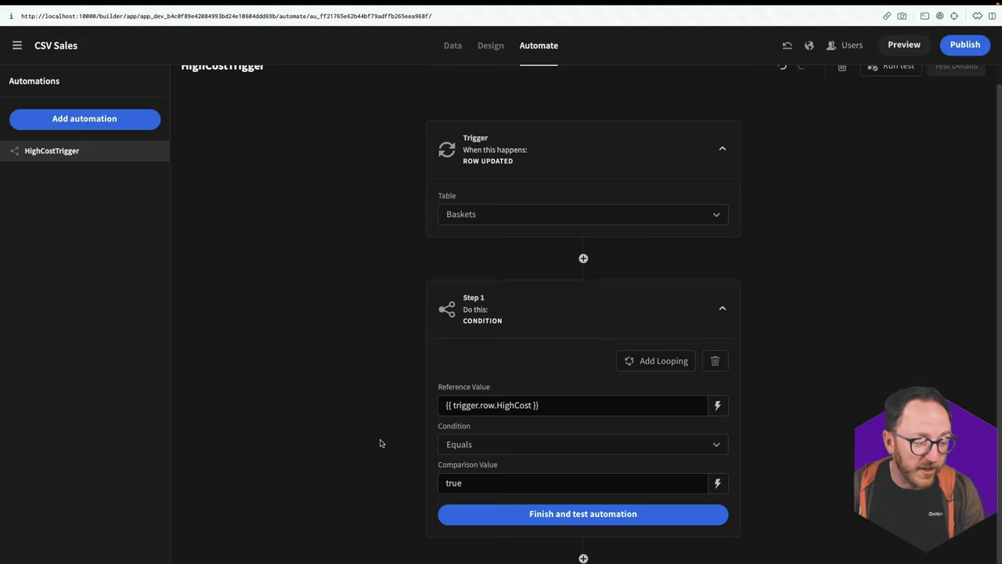
Step: Add a Discord message step after the condition in the HighCostTrigger automation
{"action": "left_click", "coordinate": [583, 558]}
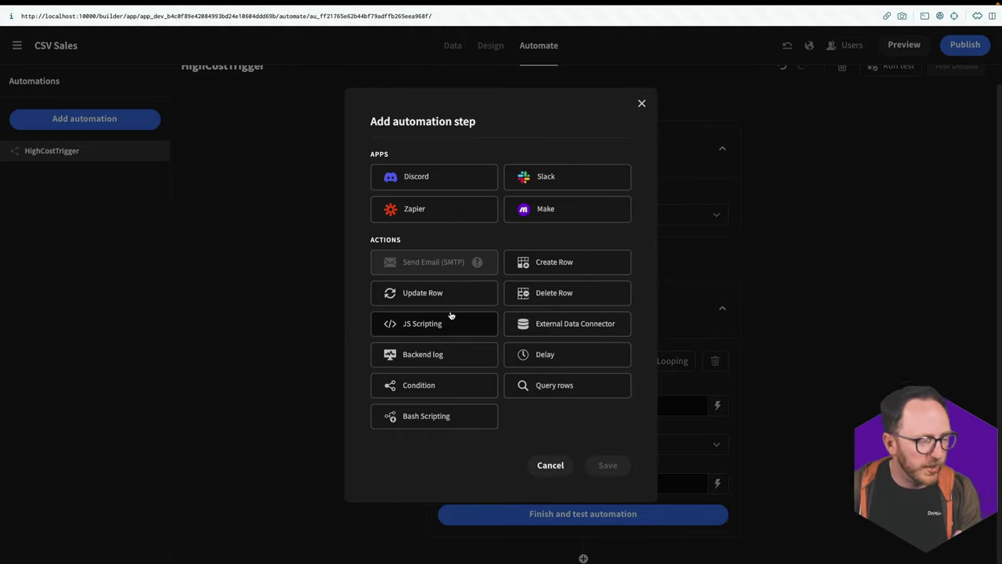
{"action": "left_click", "coordinate": [398, 186]}
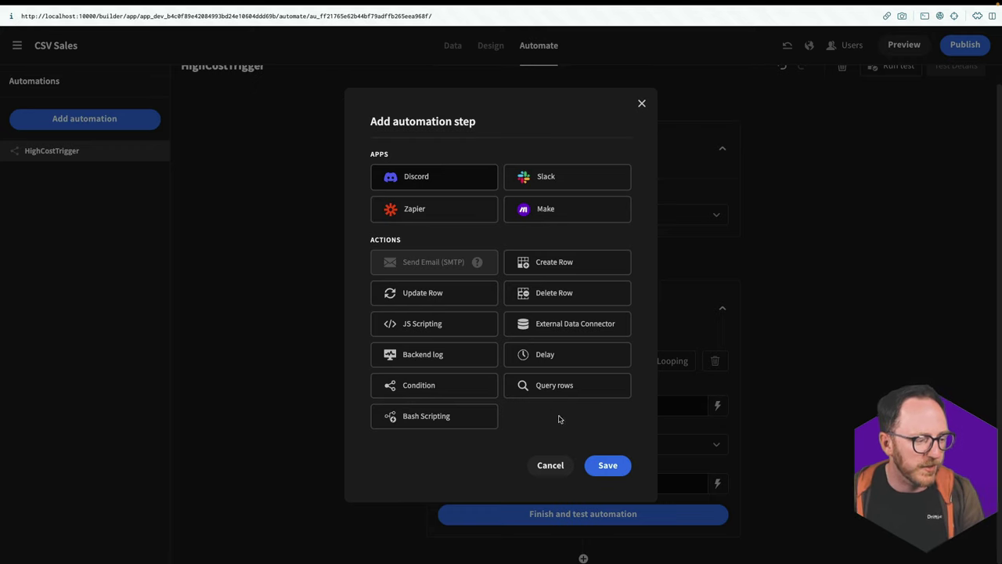
{"action": "left_click", "coordinate": [608, 465]}
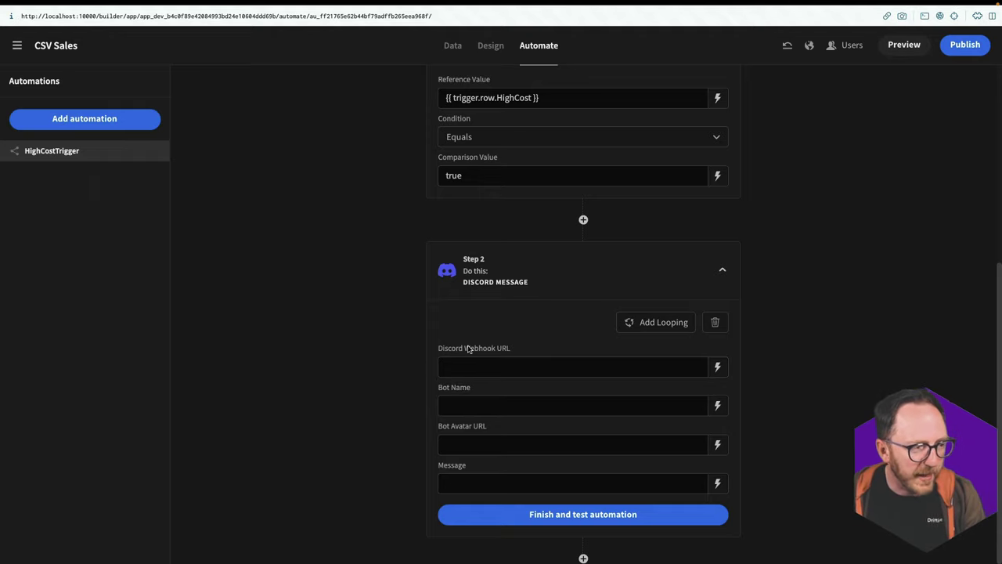
Step: Switch to Discord and open the webhooks in the integration settings of the doing and learning server
{"action": "key", "text": "super+Tab"}
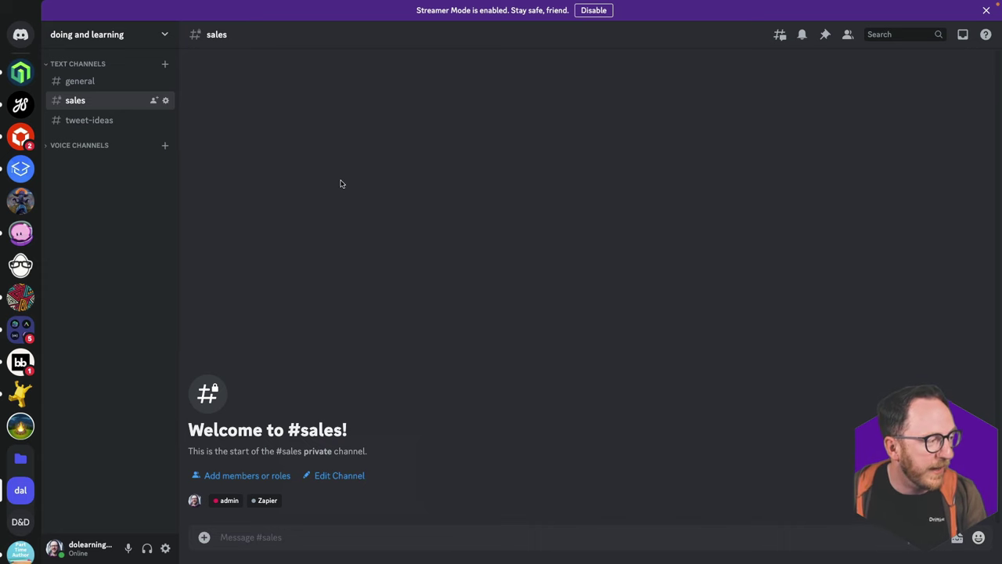
{"action": "left_click", "coordinate": [163, 37]}
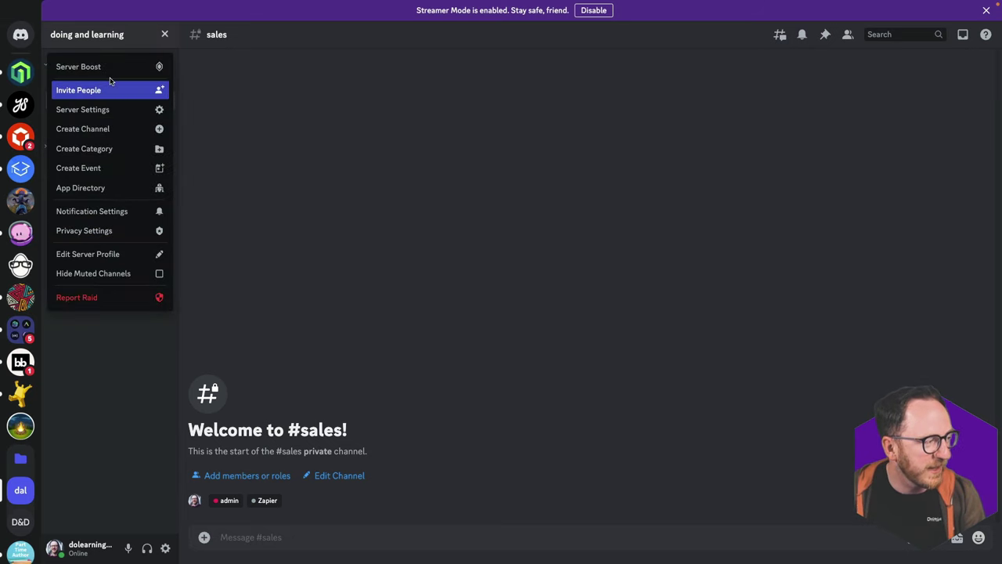
{"action": "left_click", "coordinate": [103, 109]}
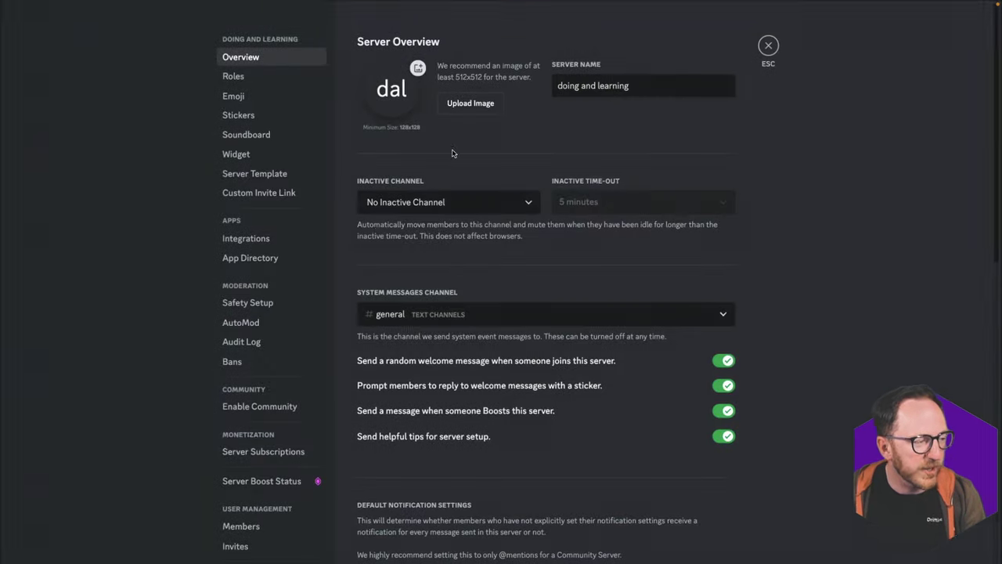
{"action": "left_click", "coordinate": [253, 238]}
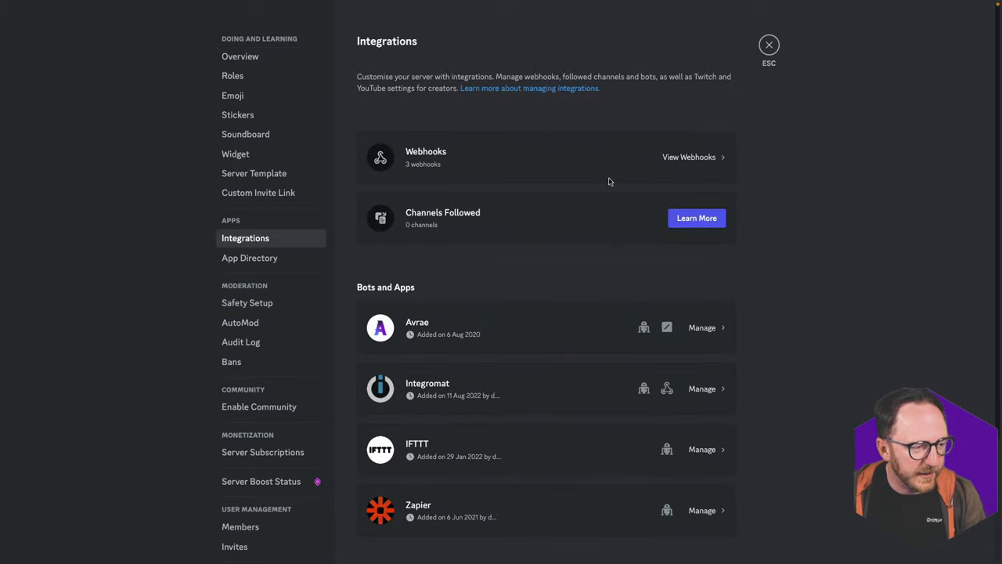
{"action": "left_click", "coordinate": [461, 154]}
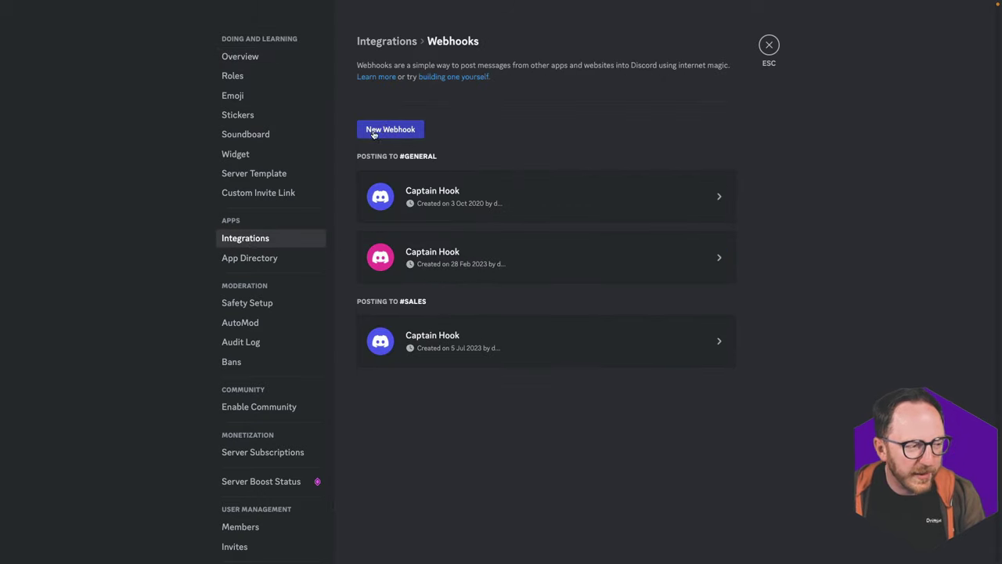
Step: Rename the webhook posting to #sales as BB Hook and save the changes
{"action": "left_click", "coordinate": [512, 352]}
{"action": "left_click_drag", "start_coordinate": [516, 407], "coordinate": [398, 413]}
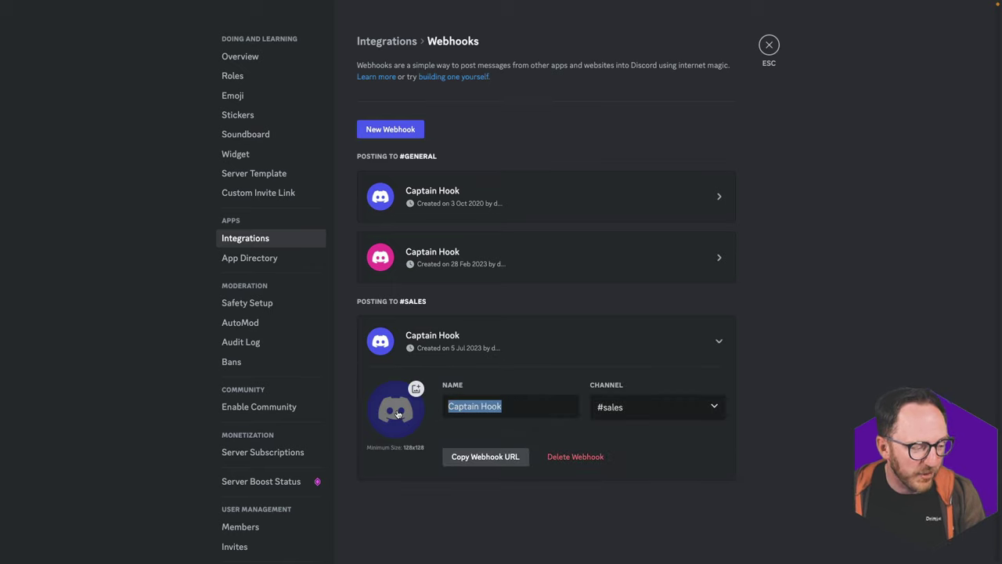
{"action": "type", "text": "BB H"}
{"action": "key", "text": "BackSpace"}
{"action": "type", "text": "Hoko"}
{"action": "key", "text": "BackSpace"}
{"action": "key", "text": "BackSpace"}
{"action": "type", "text": "ok"}
{"action": "left_click", "coordinate": [706, 537]}
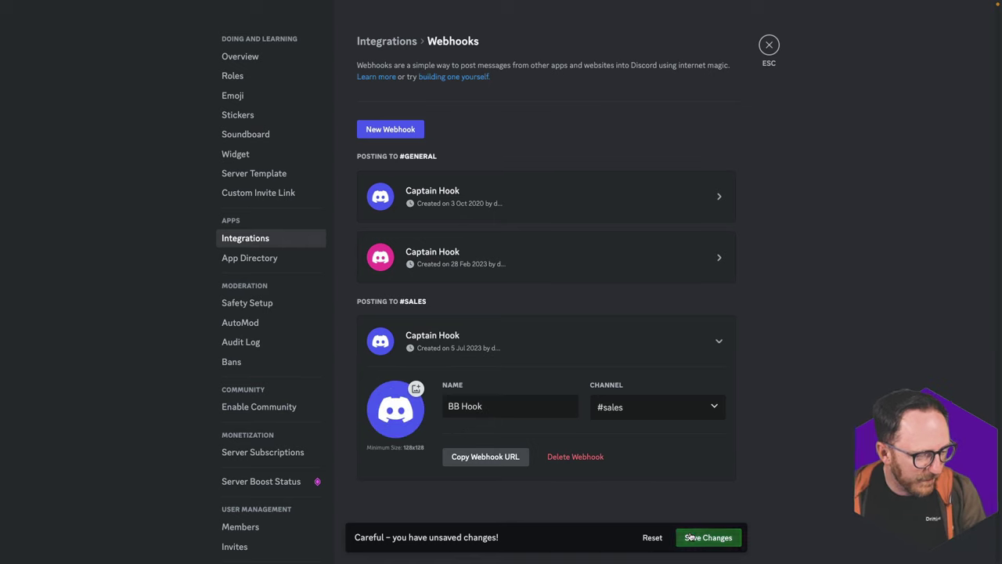
Step: Copy the BB Hook webhook's URL, switch back to Budibase, and paste it as the Discord message step's Discord Webhook URL
{"action": "left_click", "coordinate": [474, 459]}
{"action": "key", "text": "ctrl+Up"}
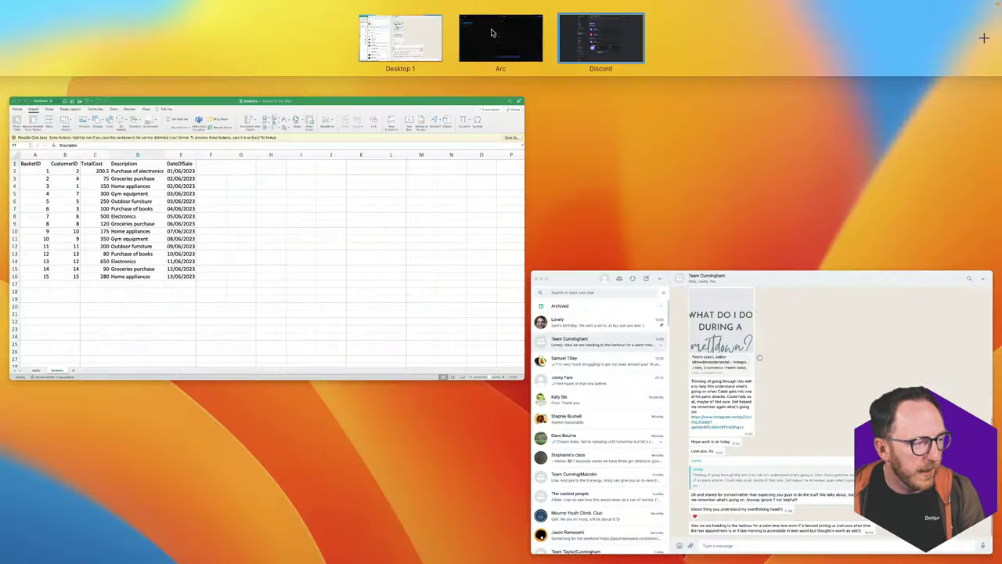
{"action": "left_click", "coordinate": [503, 37]}
{"action": "left_click", "coordinate": [479, 364]}
{"action": "key", "text": "ctrl+v"}
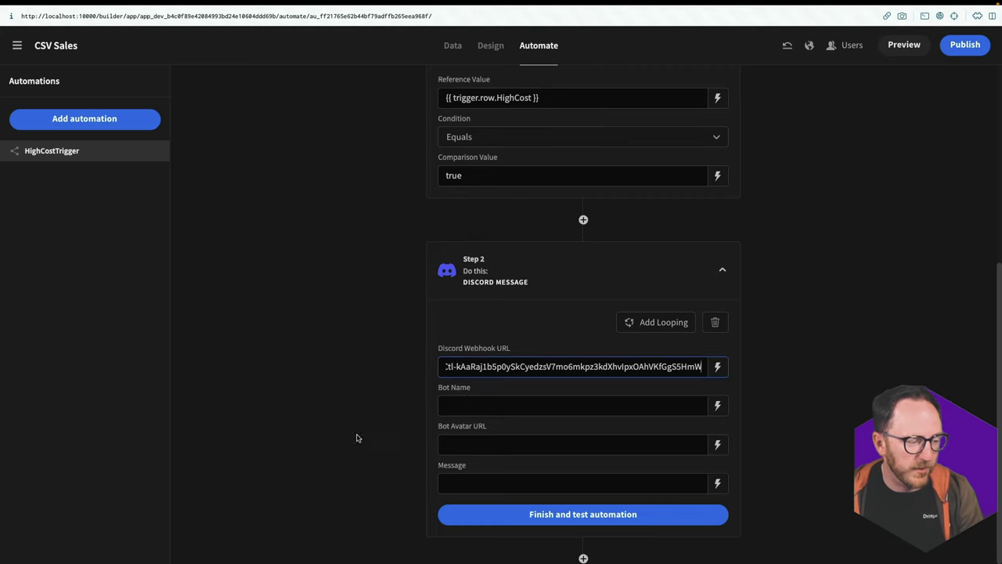
Step: Set the Discord message step's Bot Name to HighTicketAlert
{"action": "left_click", "coordinate": [447, 403]}
{"action": "type", "text": "HighTick"}
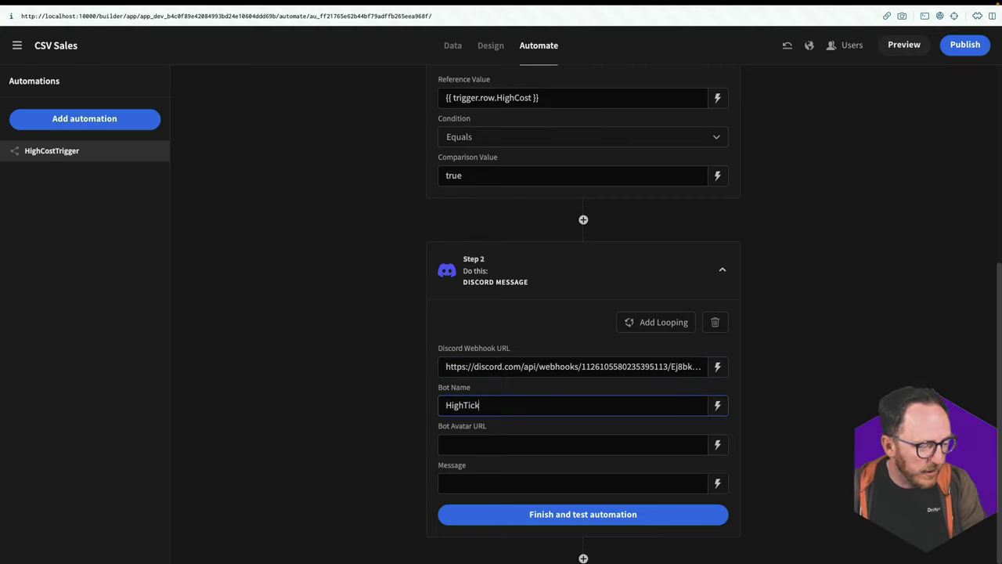
{"action": "type", "text": "etAlert"}
{"action": "left_click", "coordinate": [473, 449]}
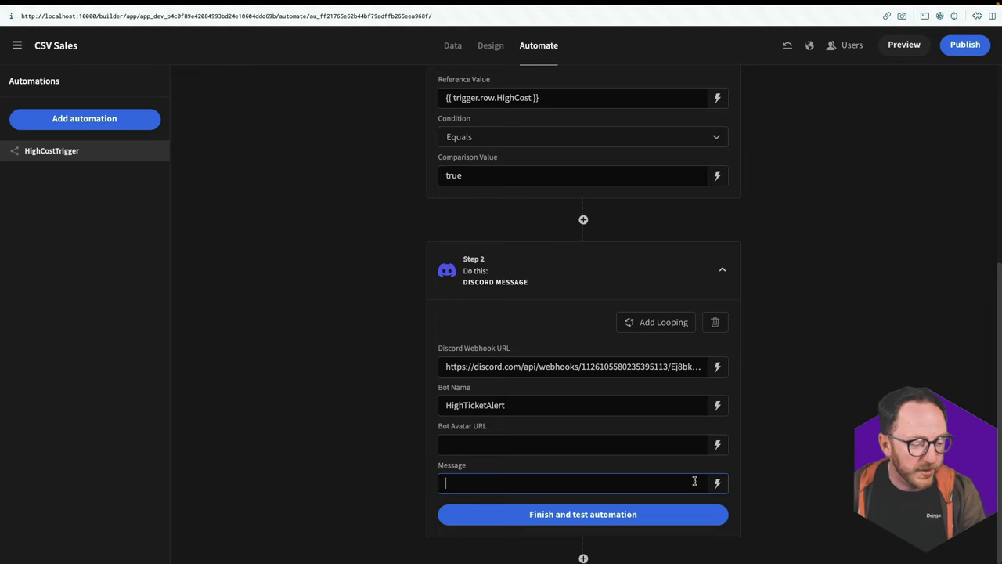
Step: Start the Discord message with the heading "🚨 Alert: High Ticket Basket 🚨" followed by a blank line
{"action": "left_click", "coordinate": [721, 486]}
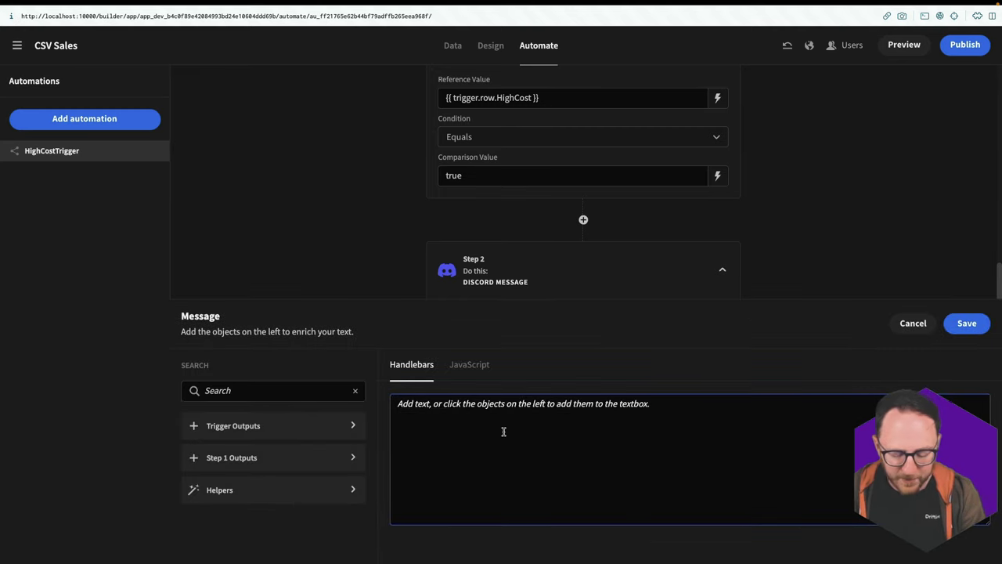
{"action": "key", "text": "ctrl+super+space"}
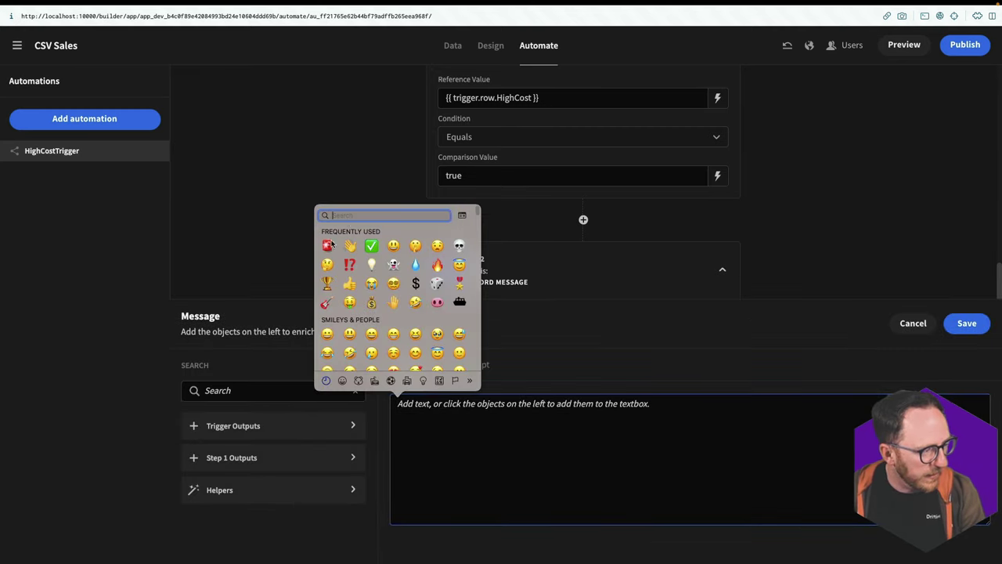
{"action": "key", "text": "Escape"}
{"action": "type", "text": "🚨 Alert: High Ti"}
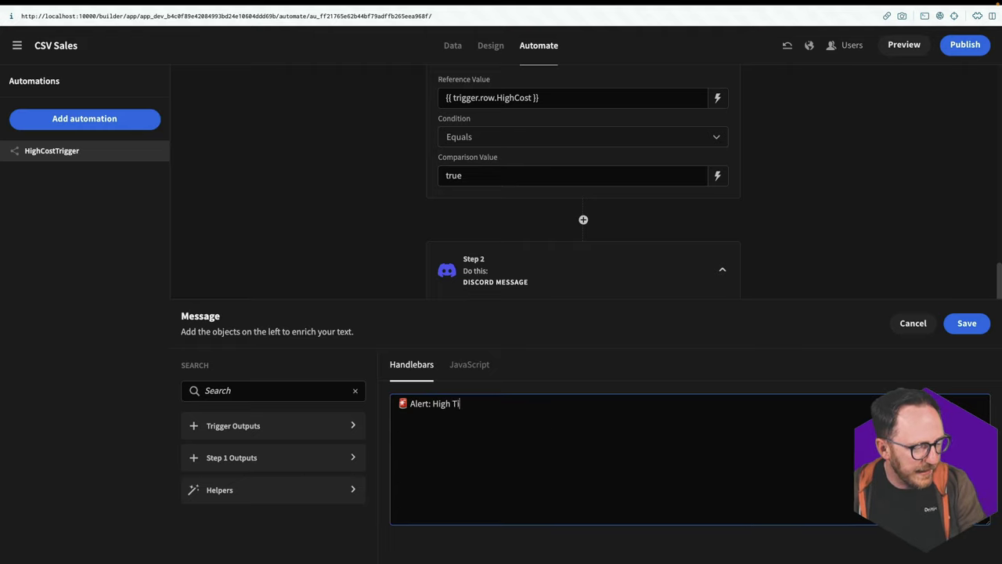
{"action": "type", "text": "cket Basket"}
{"action": "key", "text": "ctrl+super+space"}
{"action": "key", "text": "Return"}
{"action": "key", "text": "Return"}
Step: Add the line "Basket of value {{ trigger.row.TotalCost }} created." to the message, using the trigger row binding
{"action": "type", "text": "Basket of value"}
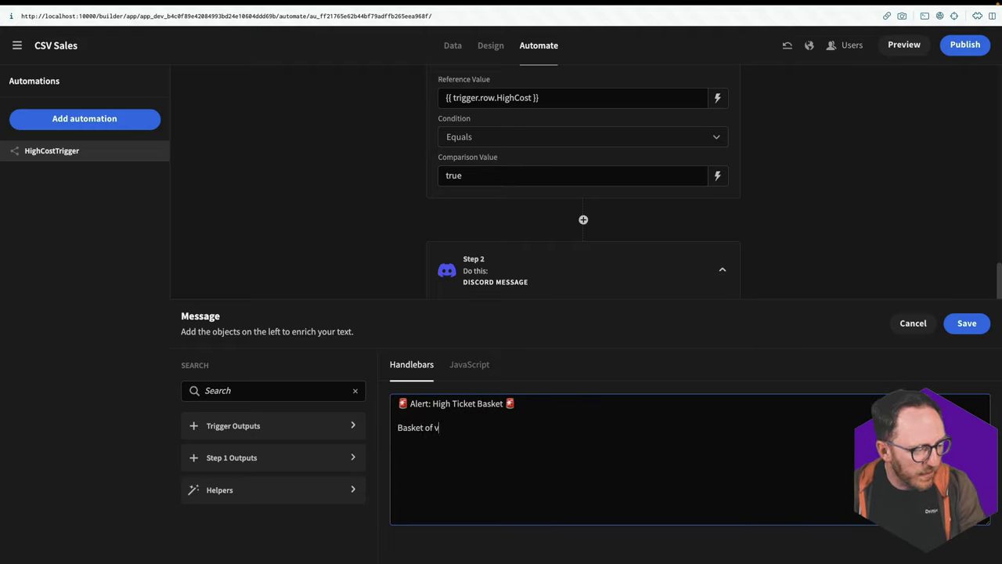
{"action": "left_click", "coordinate": [296, 427]}
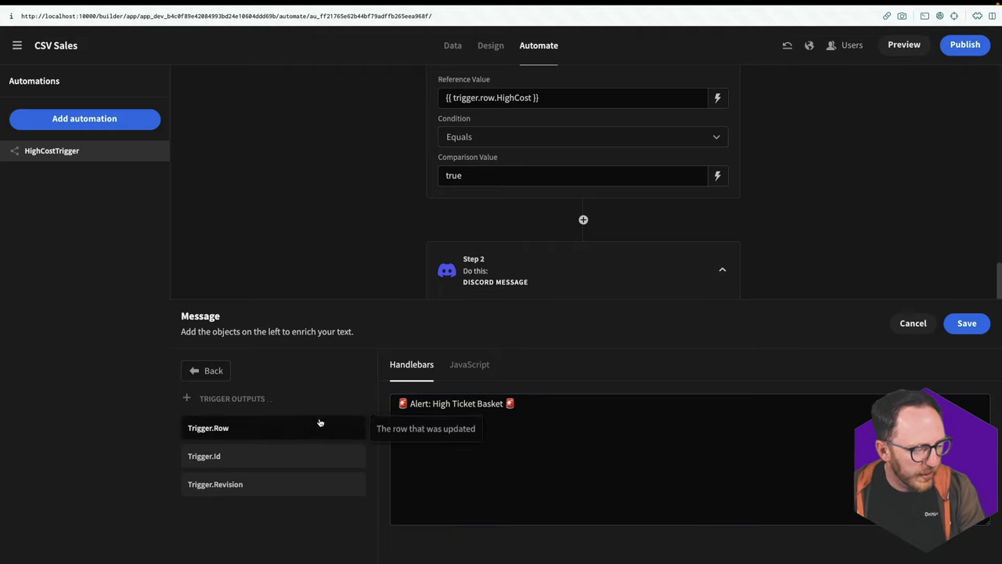
{"action": "left_click", "coordinate": [289, 437]}
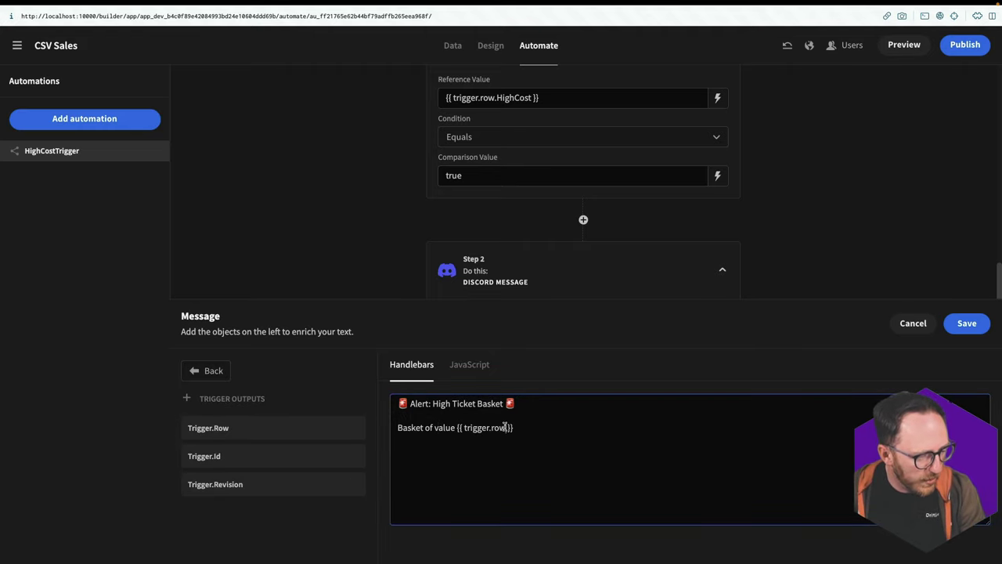
{"action": "type", "text": ".TotalCost }} "}
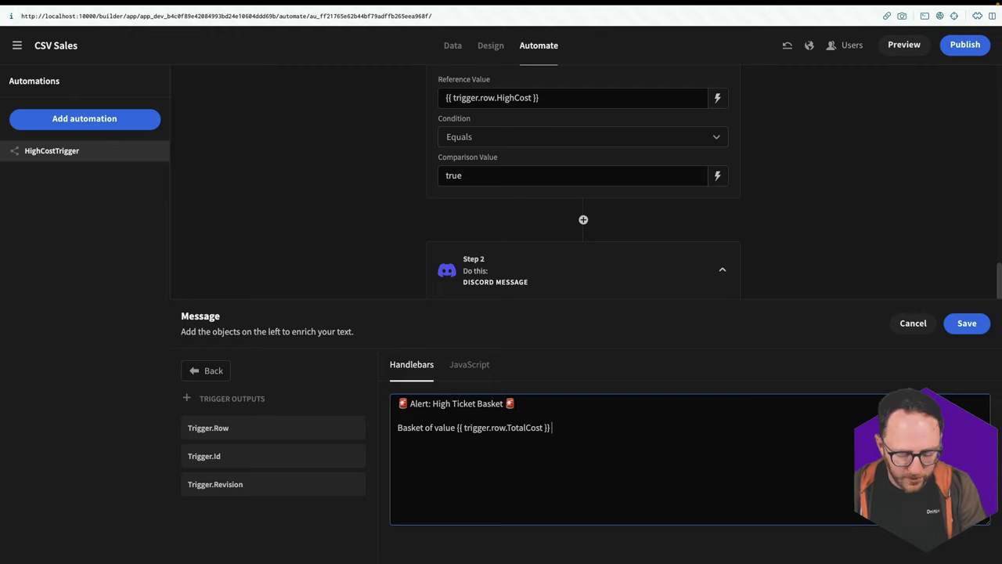
{"action": "type", "text": "created."}
Step: After a blank line, add "Checkout order number {{ trigger.row.BasketID }}" to the message
{"action": "key", "text": "Return"}
{"action": "key", "text": "Return"}
{"action": "type", "text": "Chekc"}
{"action": "key", "text": "BackSpace"}
{"action": "key", "text": "BackSpace"}
{"action": "type", "text": "ckout order number"}
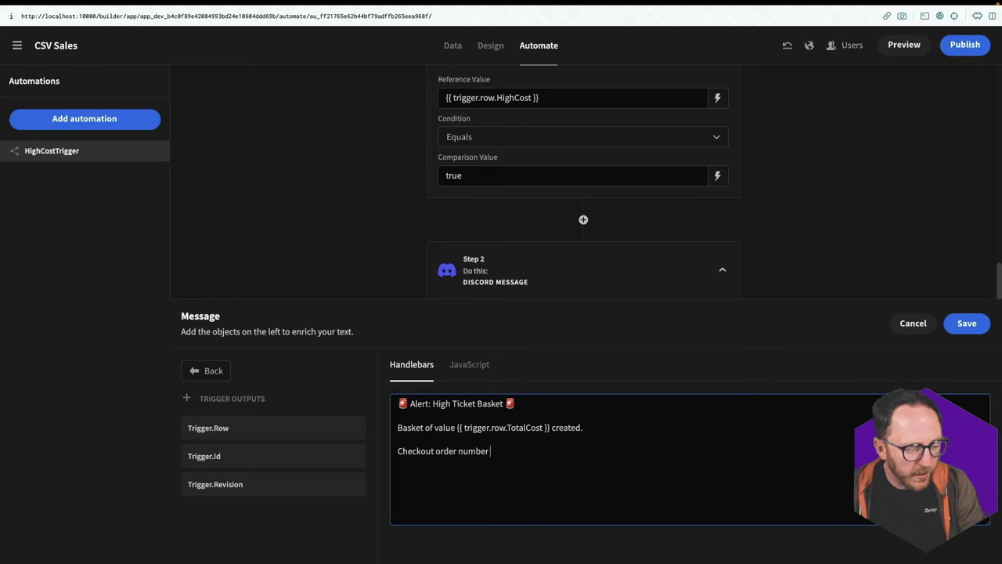
{"action": "left_click", "coordinate": [331, 431]}
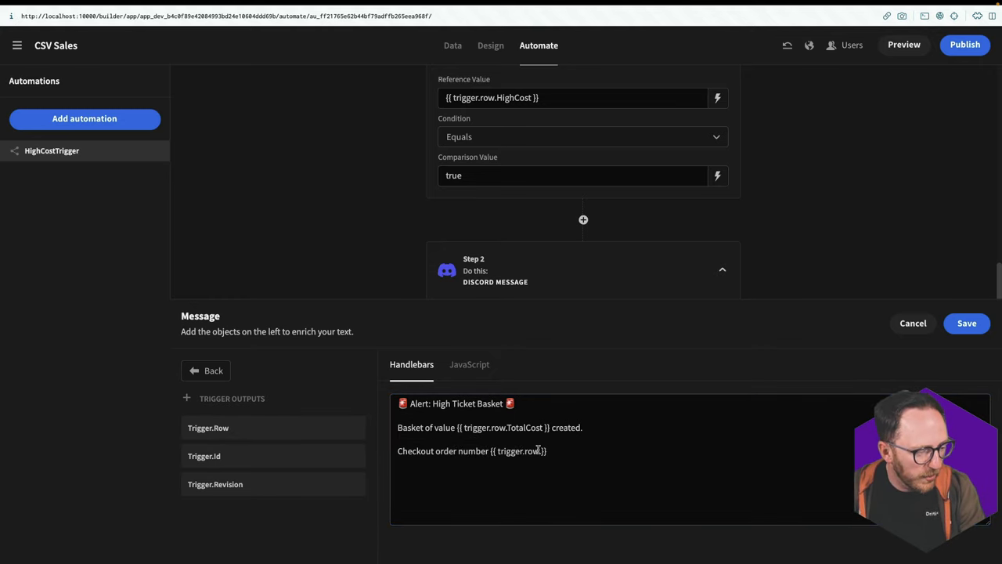
{"action": "left_click", "coordinate": [538, 450]}
{"action": "type", "text": ".Bask"}
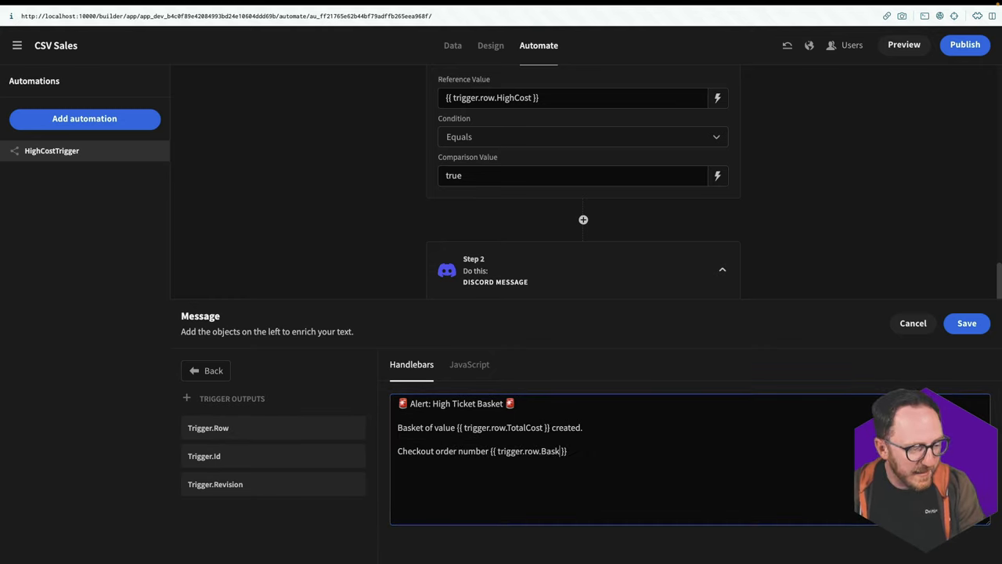
{"action": "type", "text": "etID"}
{"action": "key", "text": "End"}
Step: Extend the order number line with "created by {{ trigger.row.Customer.0.Email }}" and save the message
{"action": "type", "text": "created by"}
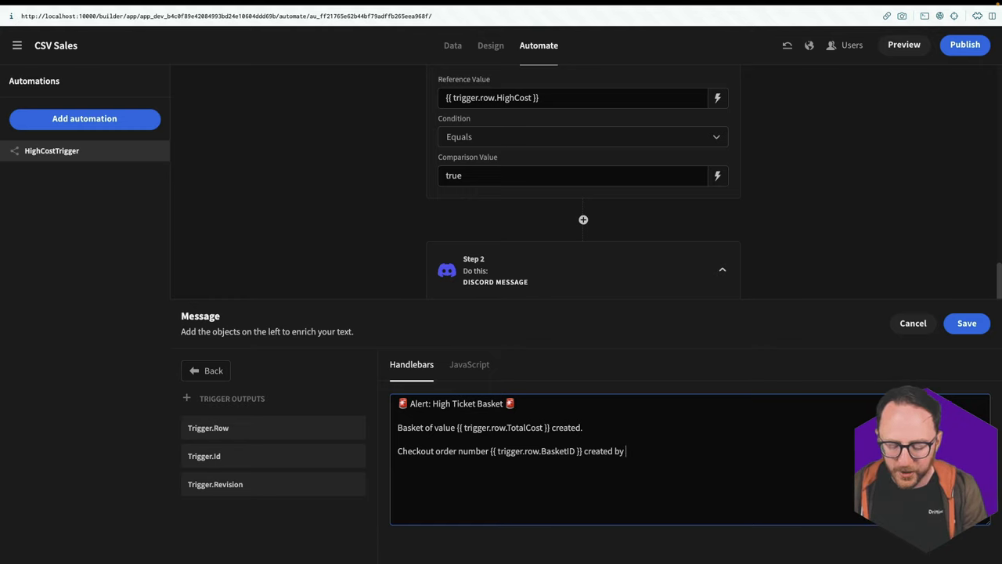
{"action": "left_click", "coordinate": [251, 431]}
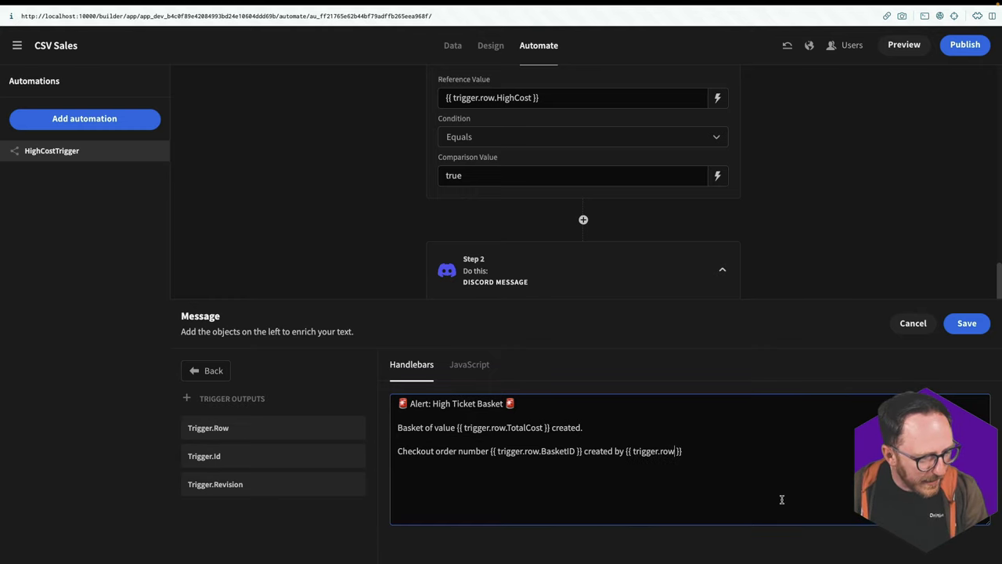
{"action": "type", "text": ".Customer"}
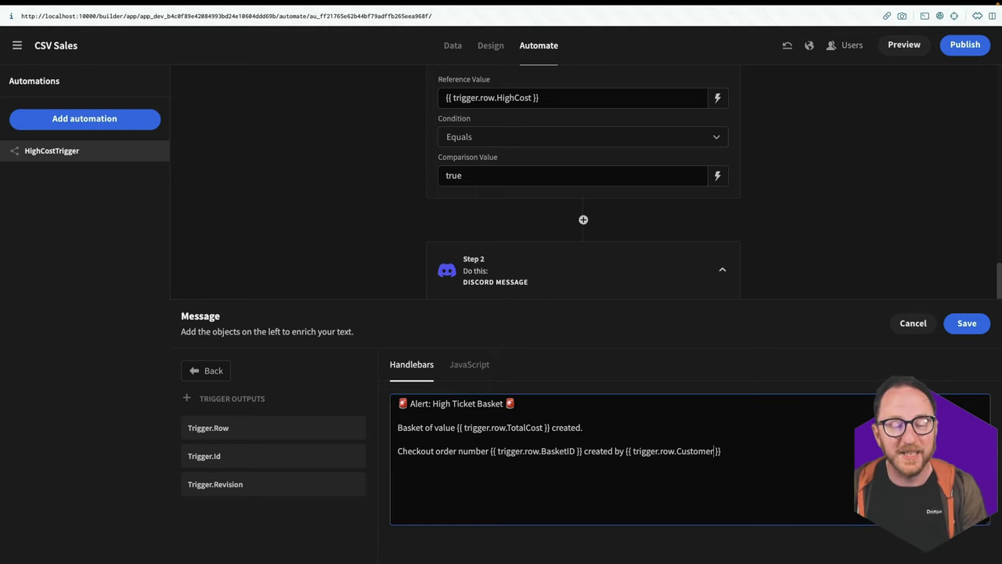
{"action": "type", "text": ".0.Ema"}
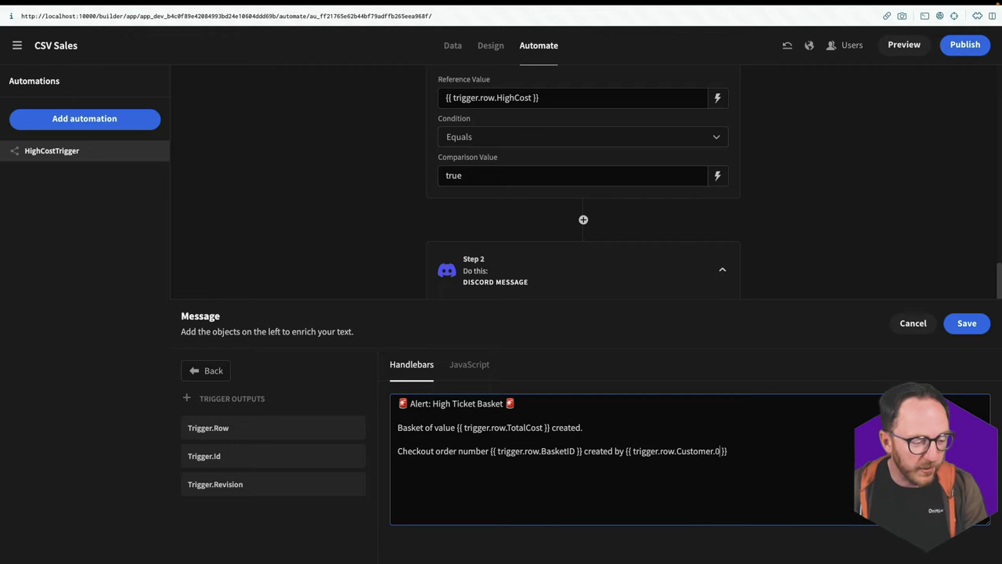
{"action": "type", "text": "il"}
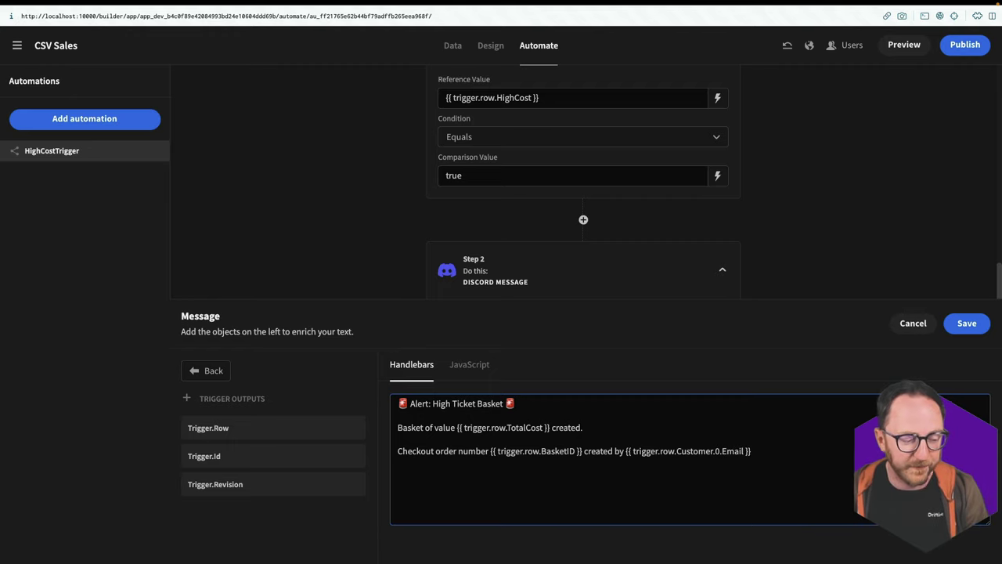
{"action": "left_click", "coordinate": [966, 324]}
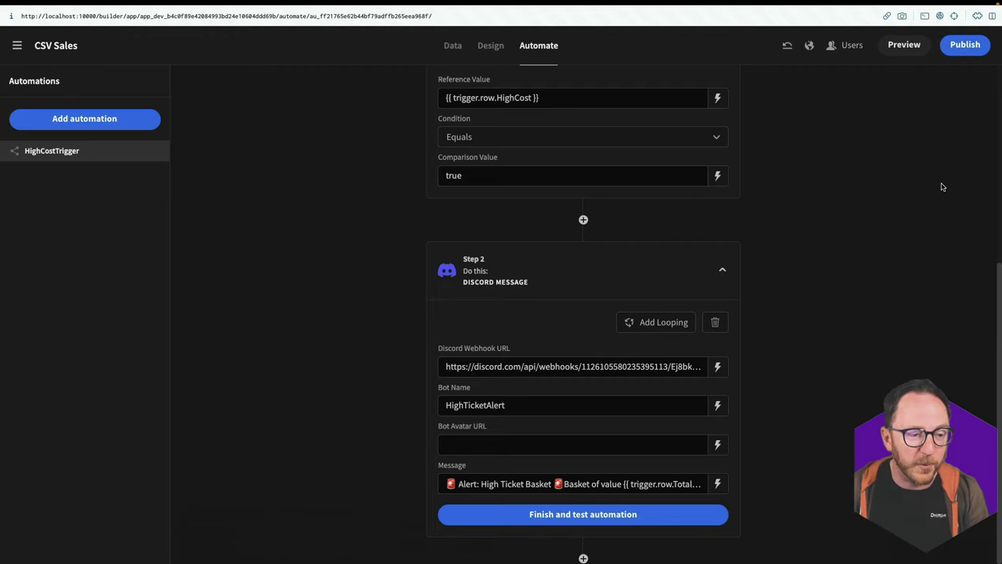
Step: Publish the CSV Sales app and open the published version
{"action": "left_click", "coordinate": [959, 48]}
{"action": "left_click", "coordinate": [575, 337]}
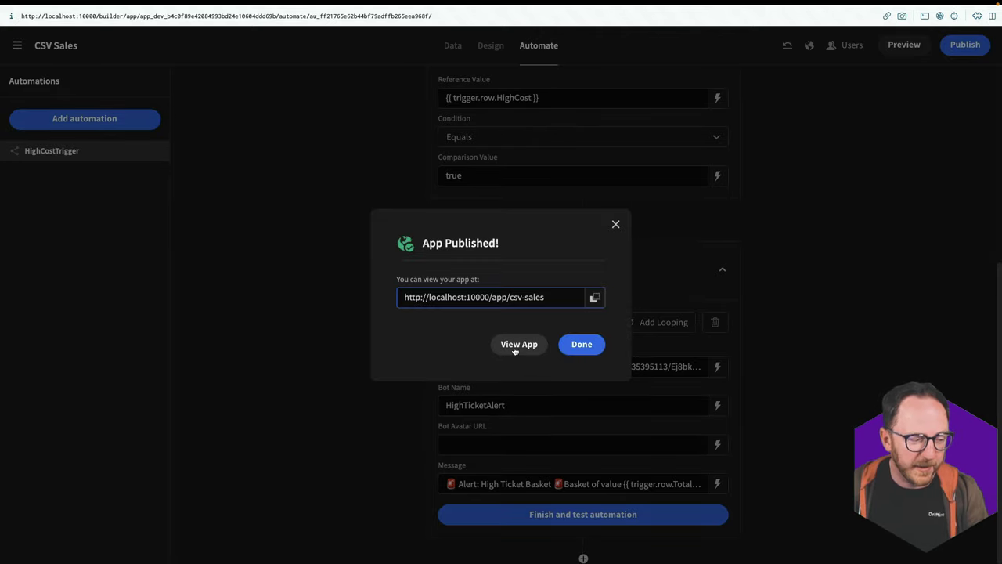
{"action": "left_click", "coordinate": [517, 345]}
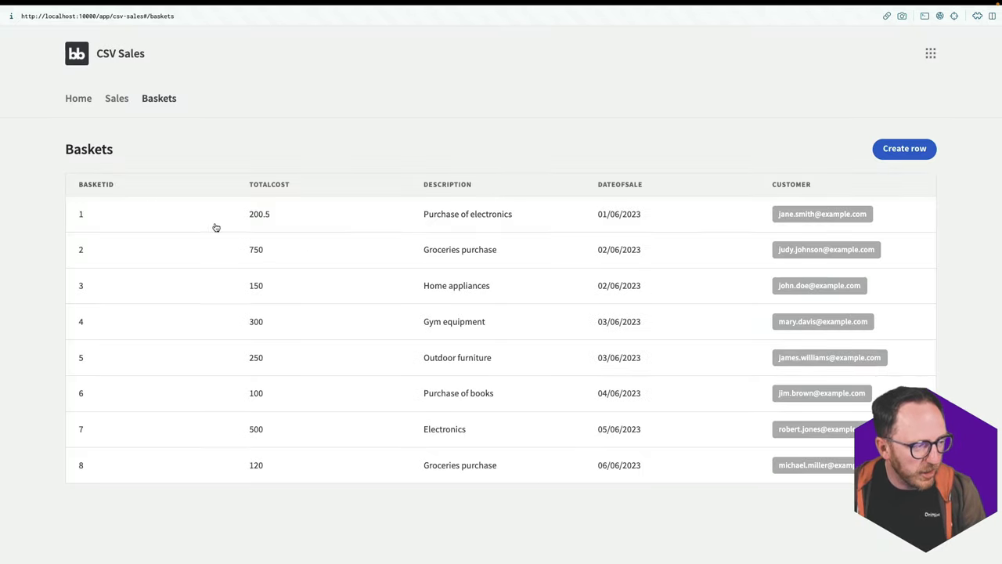
Step: Set the TotalCost of the basket with BasketID 1 to 2000.5 and save the row
{"action": "left_click", "coordinate": [431, 217]}
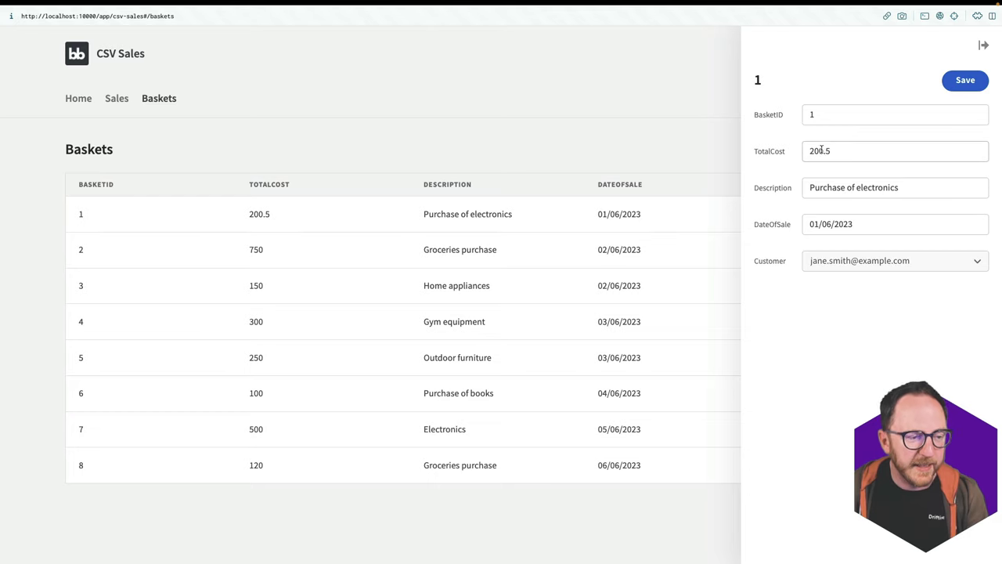
{"action": "left_click", "coordinate": [822, 151]}
{"action": "type", "text": "0"}
{"action": "left_click", "coordinate": [975, 85]}
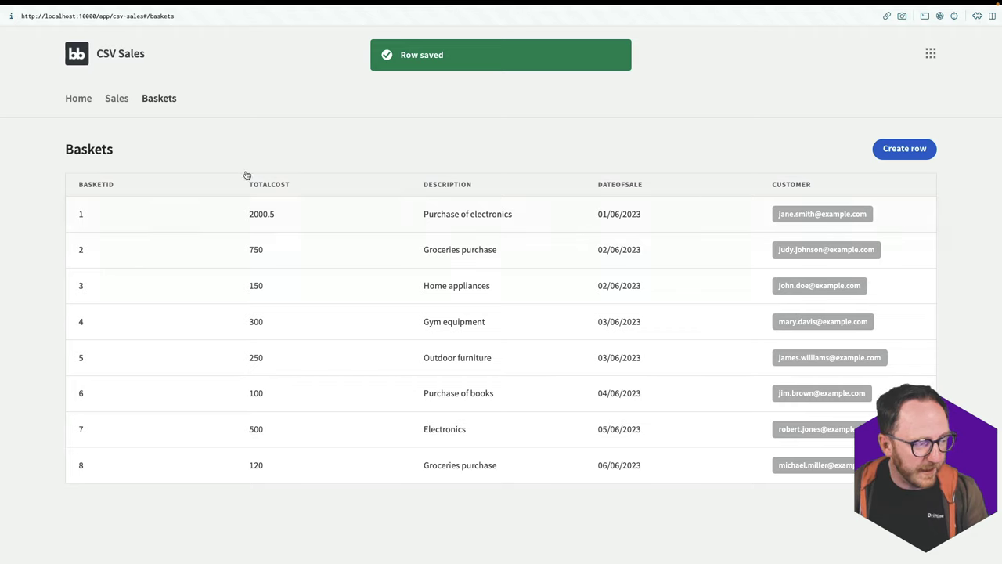
Step: Switch to Discord, leave the settings and check the bot's alert in the #sales channel, including its order number line
{"action": "key", "text": "ctrl+Up"}
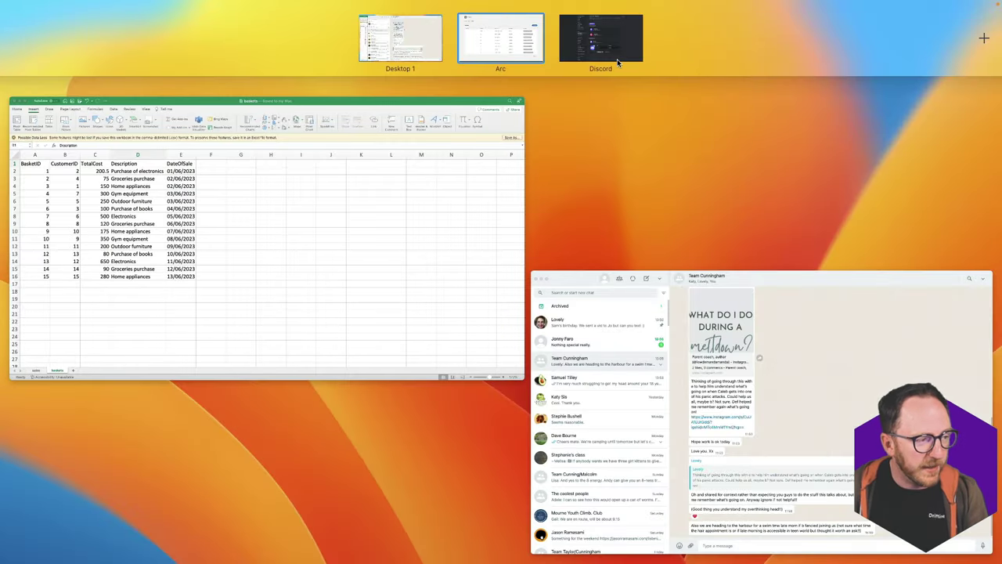
{"action": "left_click", "coordinate": [598, 48]}
{"action": "left_click", "coordinate": [771, 46]}
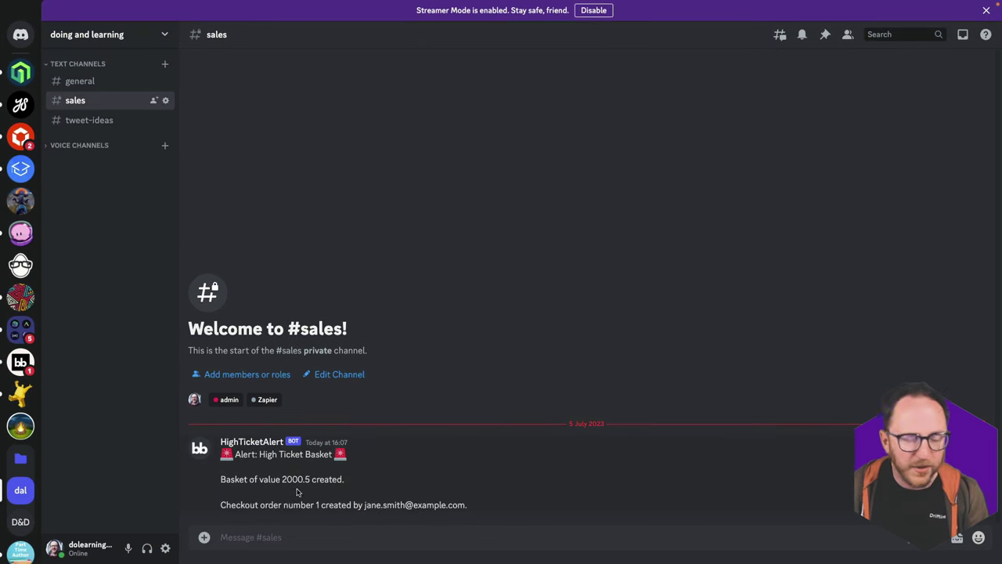
{"action": "left_click_drag", "start_coordinate": [322, 506], "coordinate": [460, 506]}
{"action": "left_click", "coordinate": [521, 504]}
Step: Switch back to the HighCostTrigger automation in the Budibase builder
{"action": "key", "text": "ctrl+Up"}
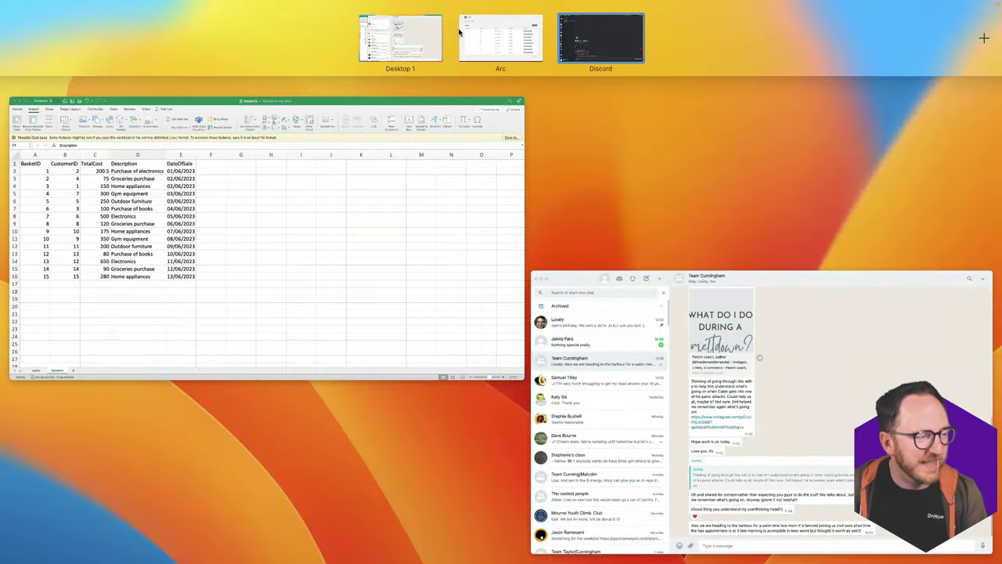
{"action": "left_click", "coordinate": [474, 29]}
{"action": "key", "text": "ctrl+Left"}
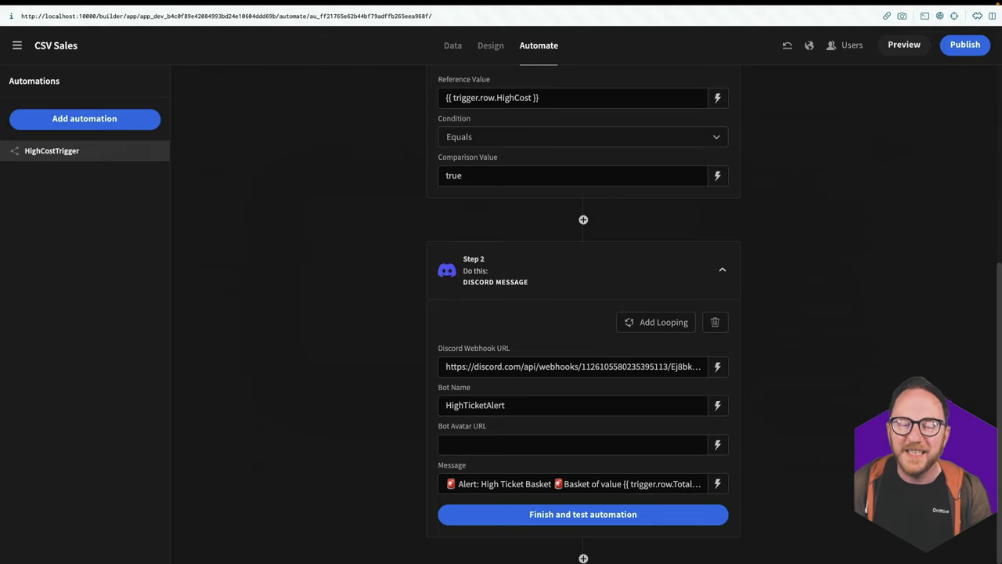